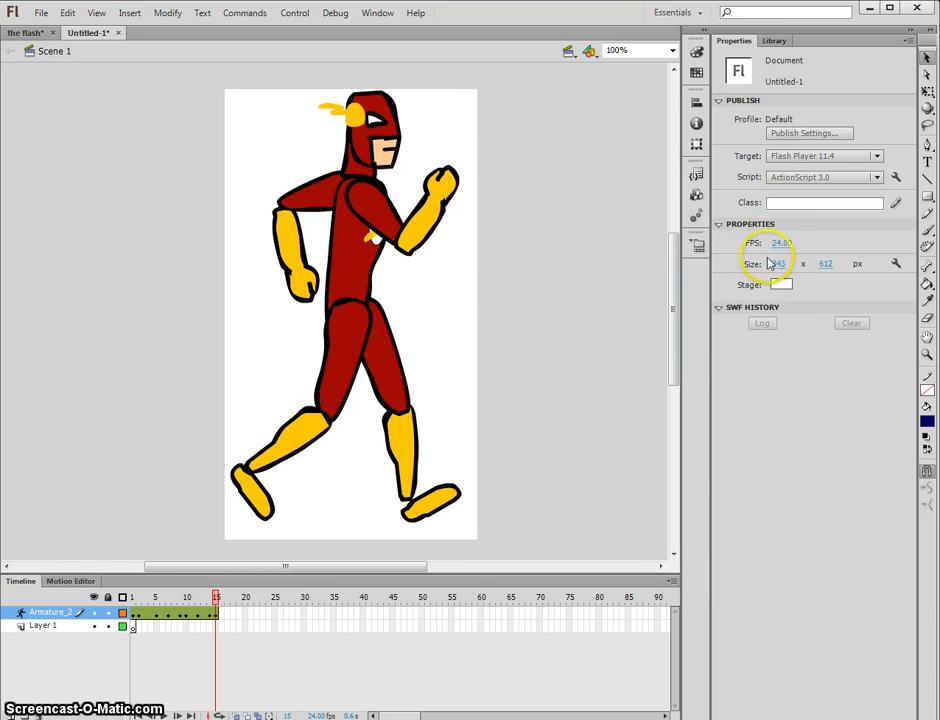
# Resize the stage to 345 by 615 px, checking the timeline poses so the whole walking figure fits.
pyautogui.moveTo(777, 263); pyautogui.dragTo(772, 270)
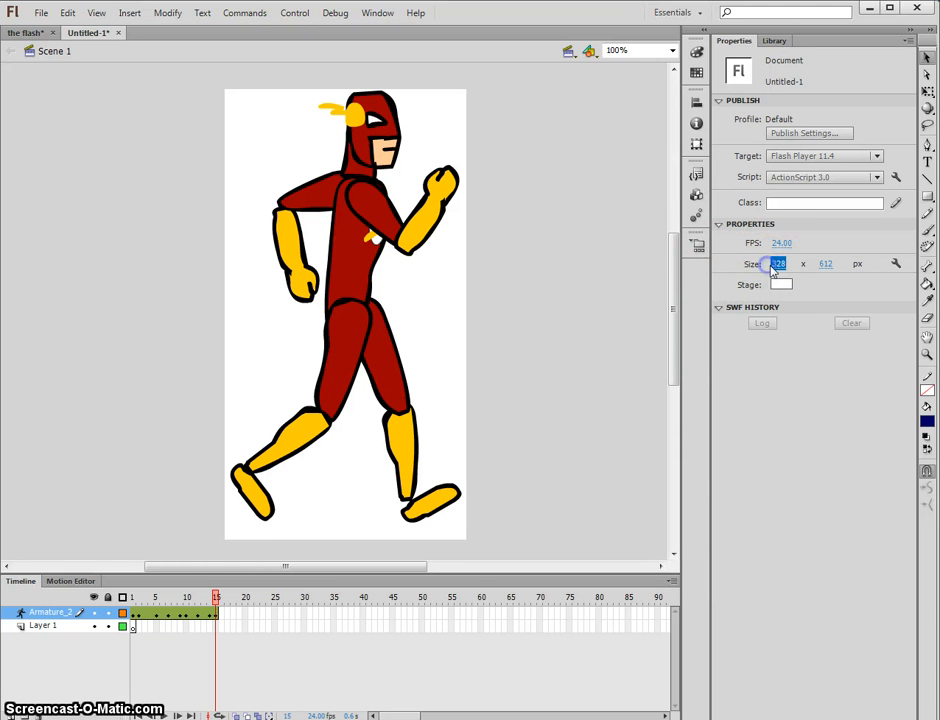
pyautogui.click(777, 263)
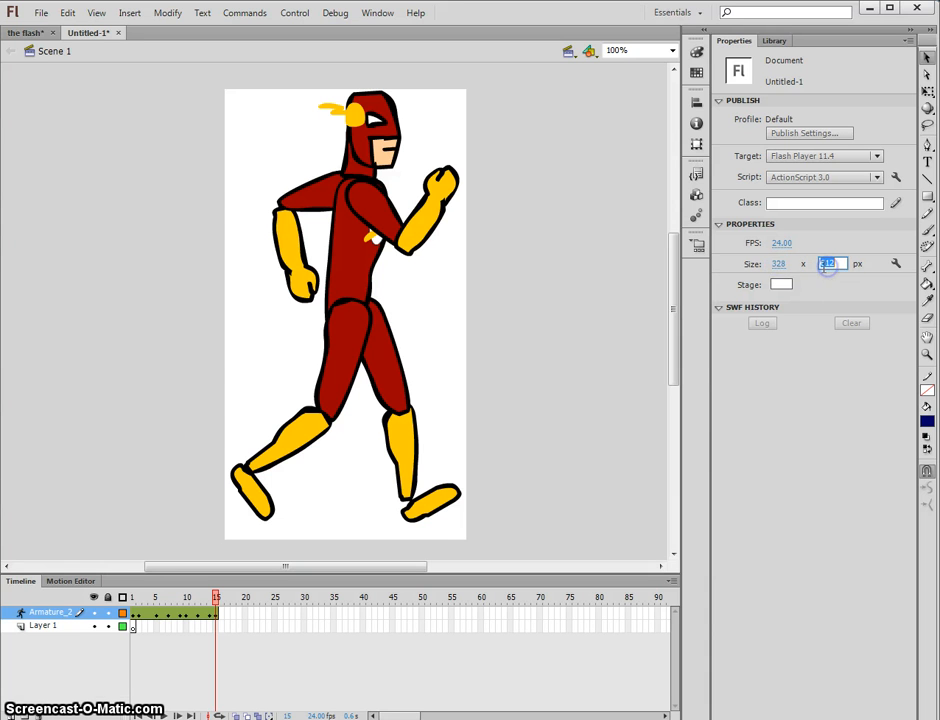
pyautogui.moveTo(778, 267); pyautogui.dragTo(815, 270)
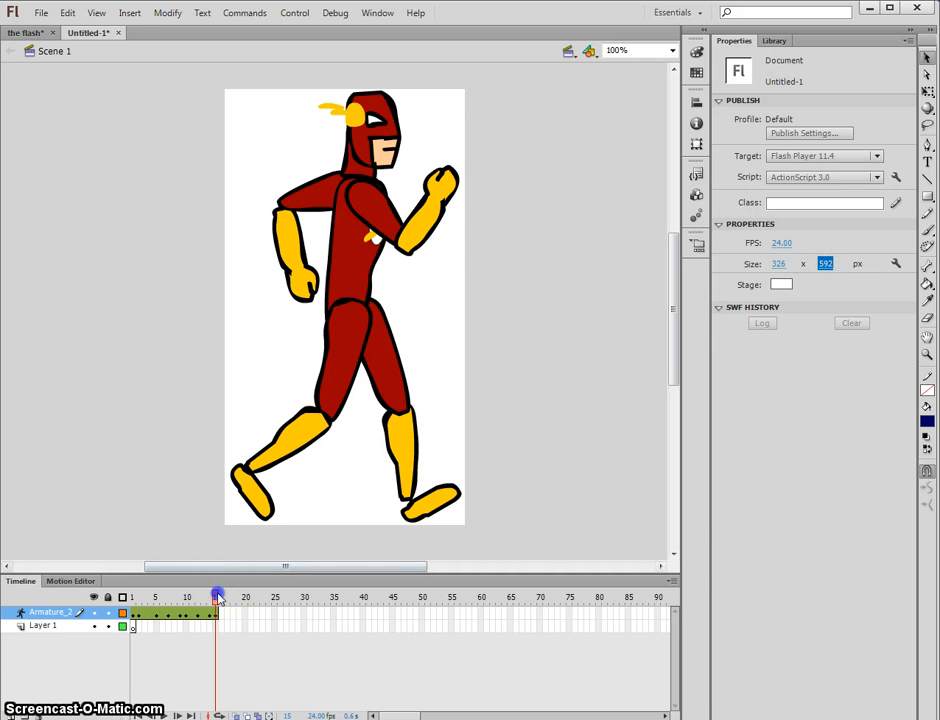
pyautogui.moveTo(218, 597); pyautogui.dragTo(199, 597)
pyautogui.moveTo(831, 267); pyautogui.dragTo(783, 267)
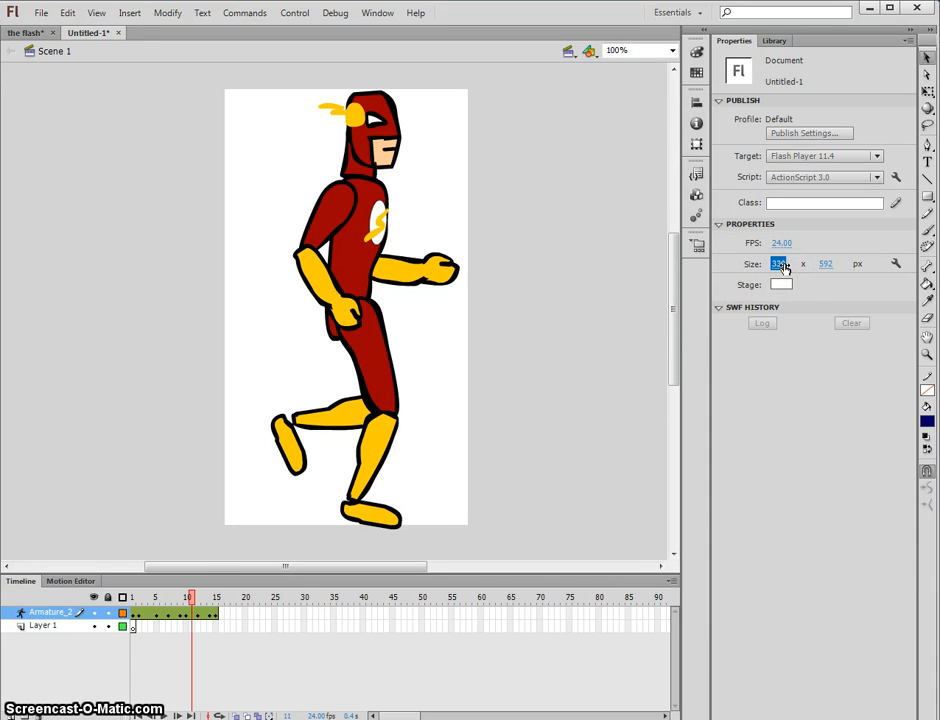
pyautogui.moveTo(845, 263); pyautogui.dragTo(843, 269)
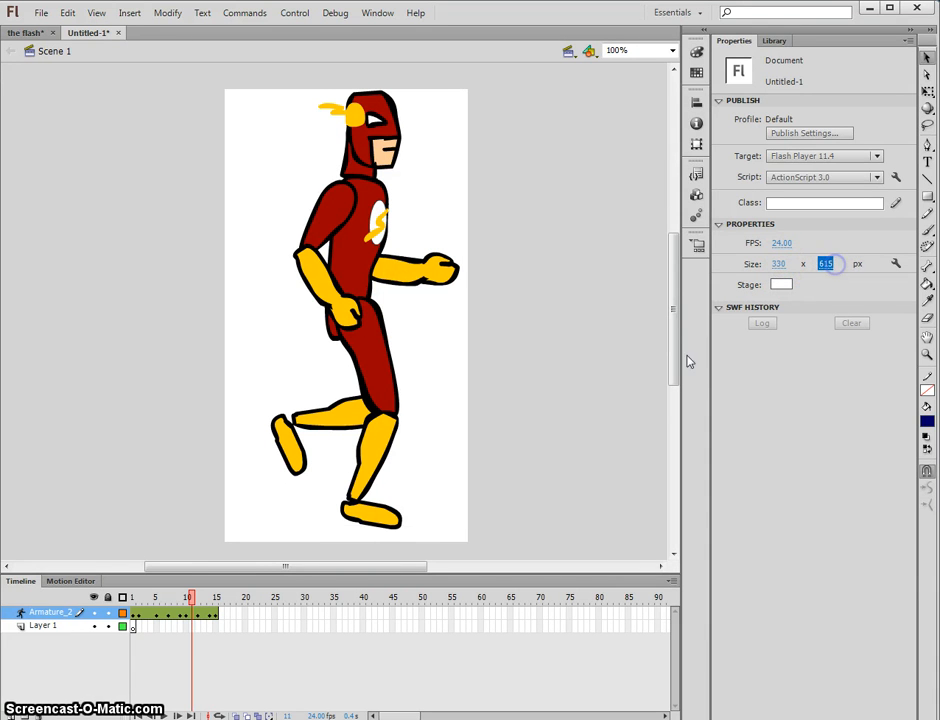
pyautogui.moveTo(217, 597)
pyautogui.mouseDown()
pyautogui.moveTo(190, 592)
pyautogui.moveTo(214, 596)
pyautogui.moveTo(204, 596)
pyautogui.mouseUp()
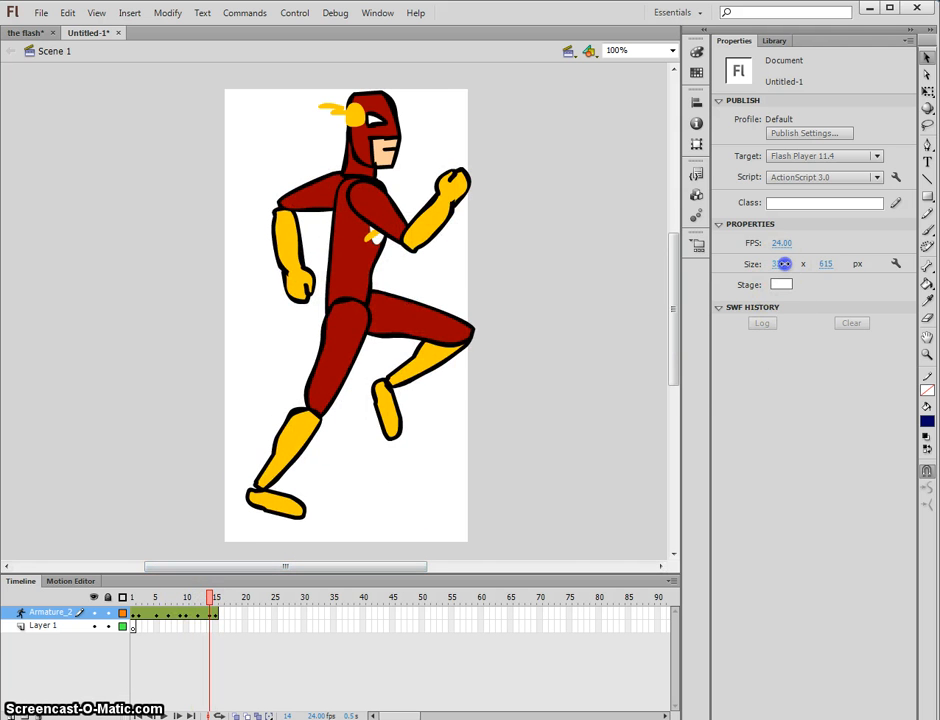
pyautogui.moveTo(784, 263); pyautogui.dragTo(789, 268)
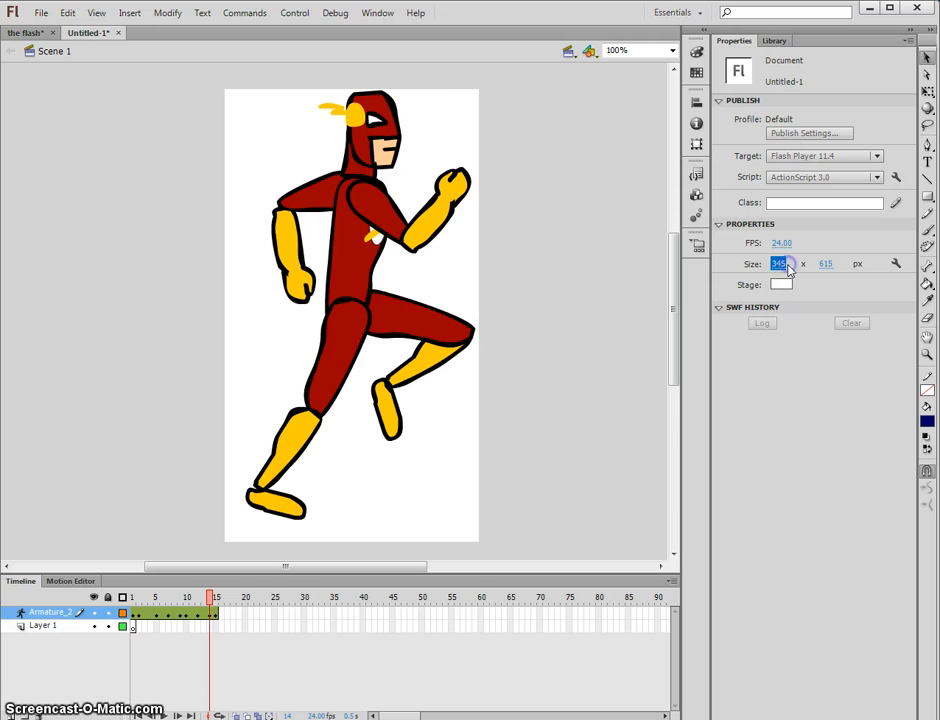
pyautogui.moveTo(212, 596); pyautogui.dragTo(163, 598)
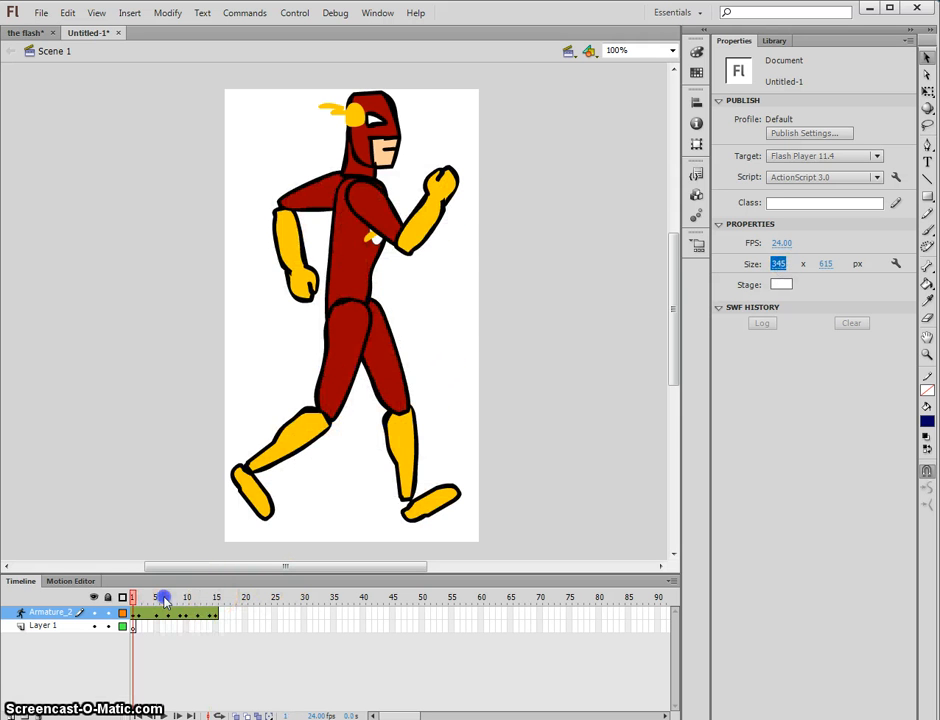
# Export the animation as a PNG sequence named flash_walk into a new desktop folder named flash walk cycle.
pyautogui.click(45, 14)
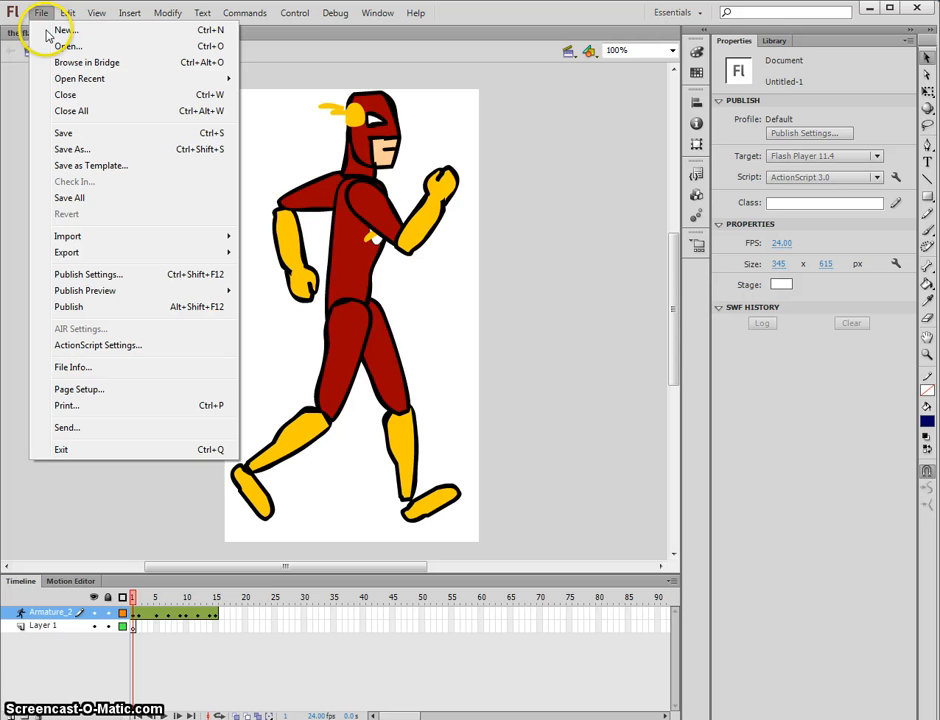
pyautogui.click(86, 256)
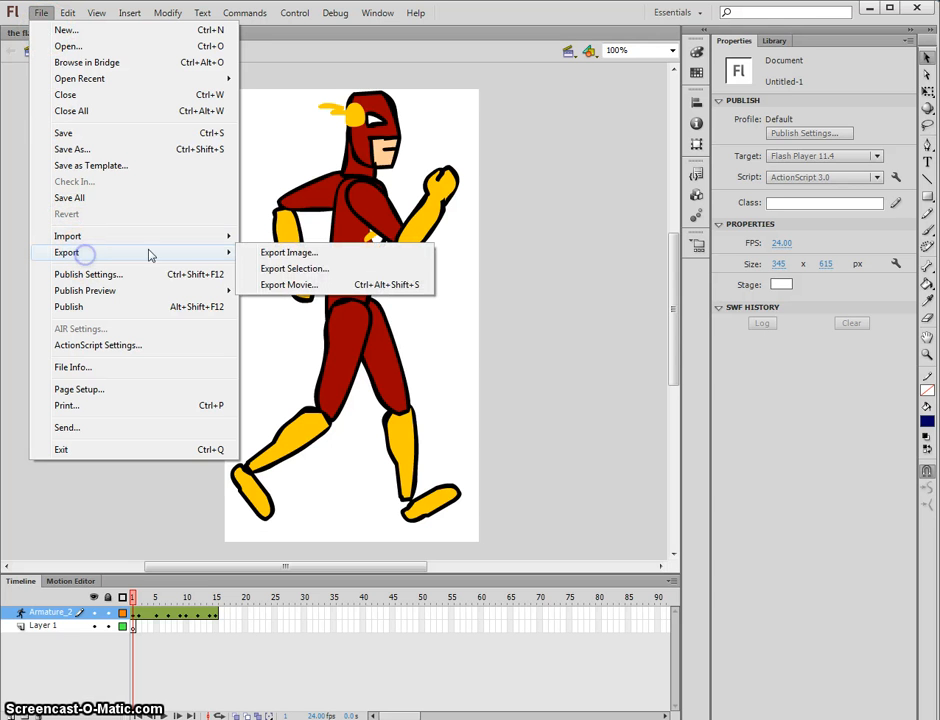
pyautogui.click(337, 285)
pyautogui.click(285, 277)
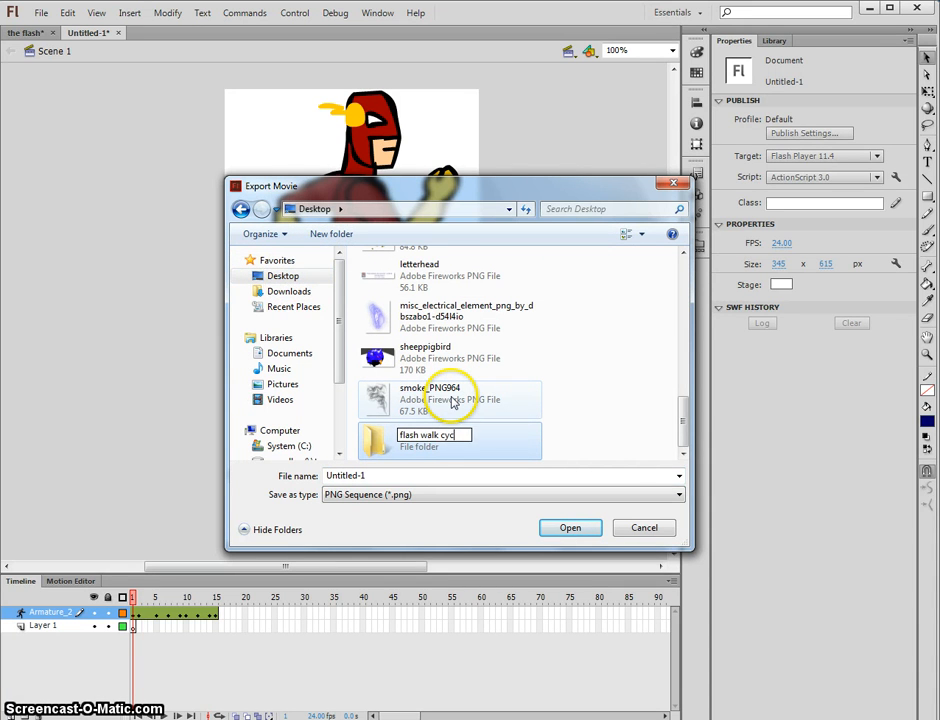
pyautogui.write('le')
pyautogui.press('Return')
pyautogui.doubleClick(375, 438)
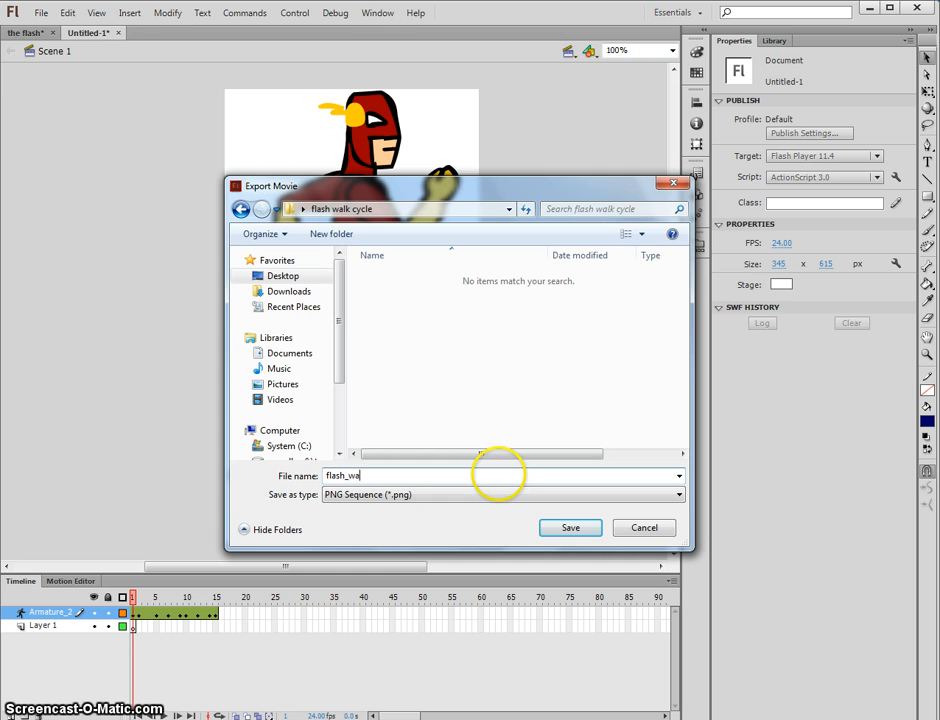
pyautogui.click(588, 530)
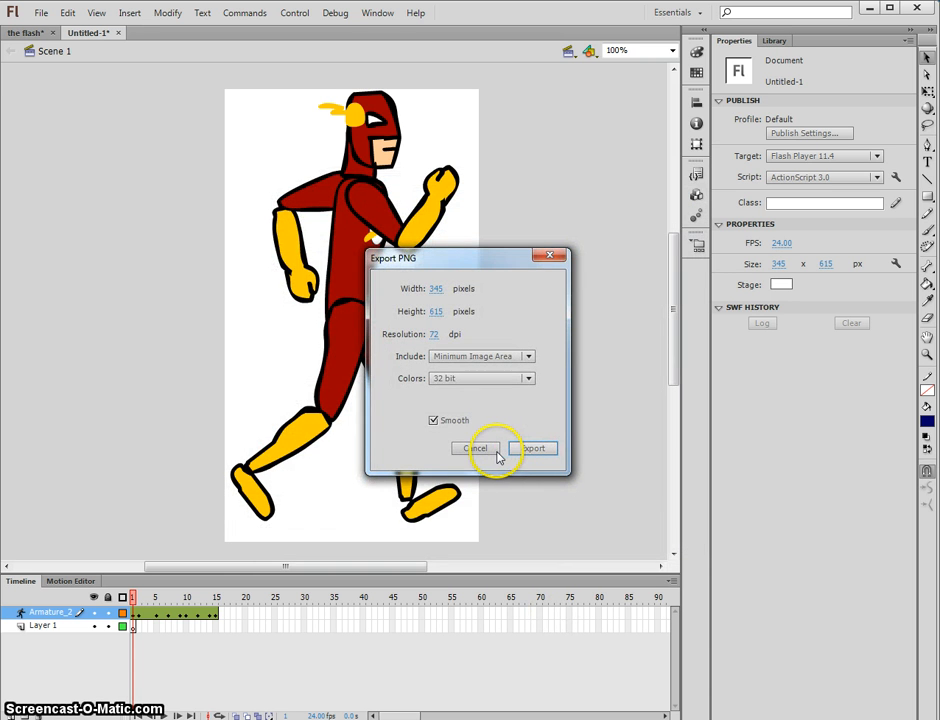
pyautogui.click(533, 451)
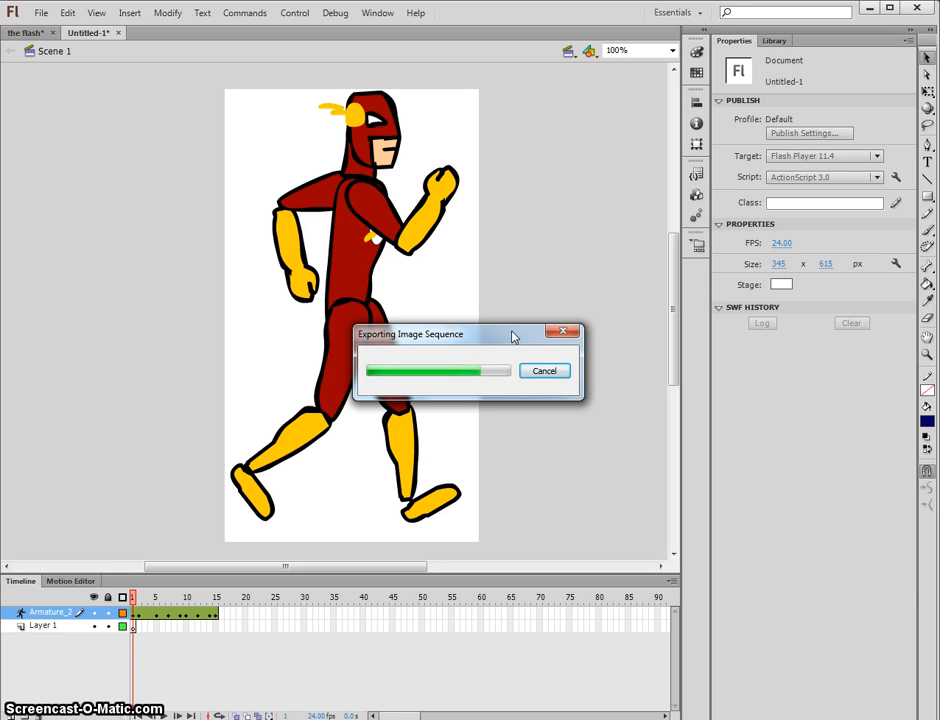
# Open the flash walk cycle folder on the desktop and preview all the exported flash_walk images.
pyautogui.click(870, 9)
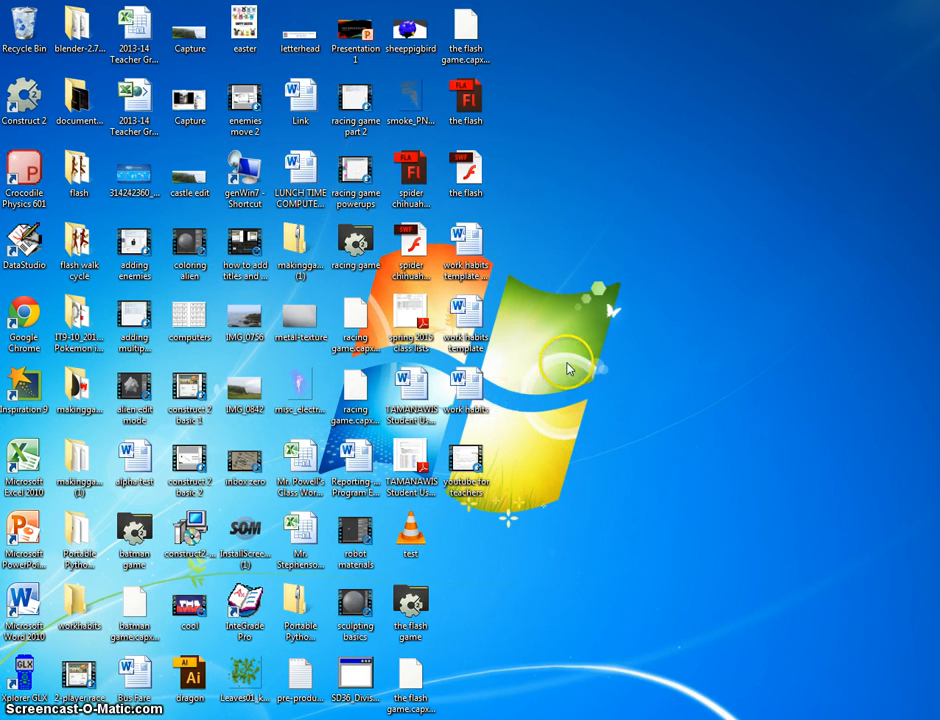
pyautogui.doubleClick(80, 238)
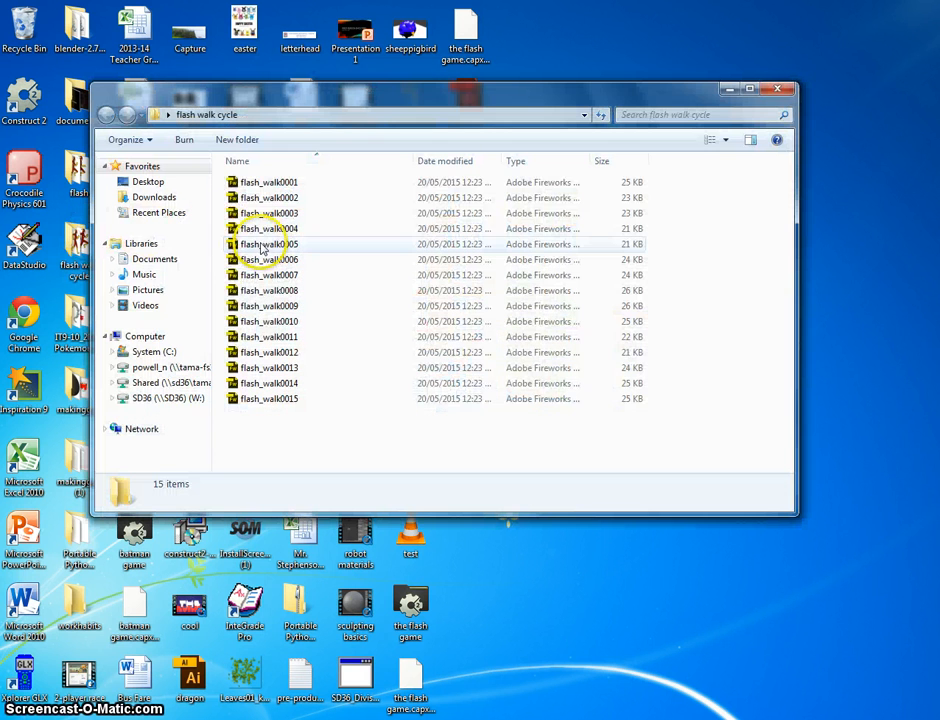
pyautogui.click(306, 182)
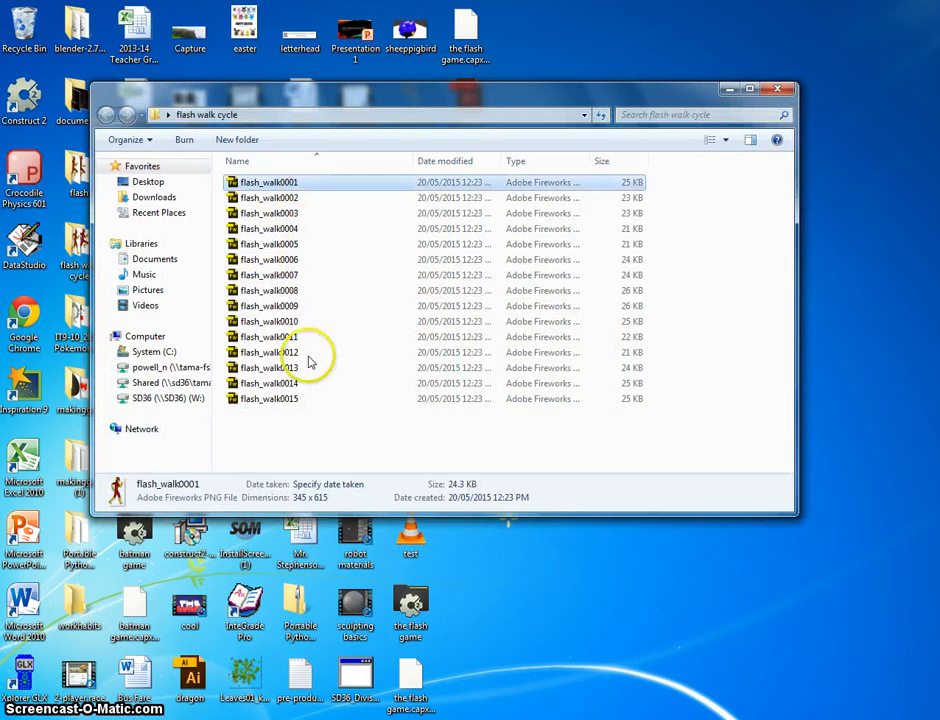
pyautogui.hotkey('ctrl', 'a')
pyautogui.click(310, 440)
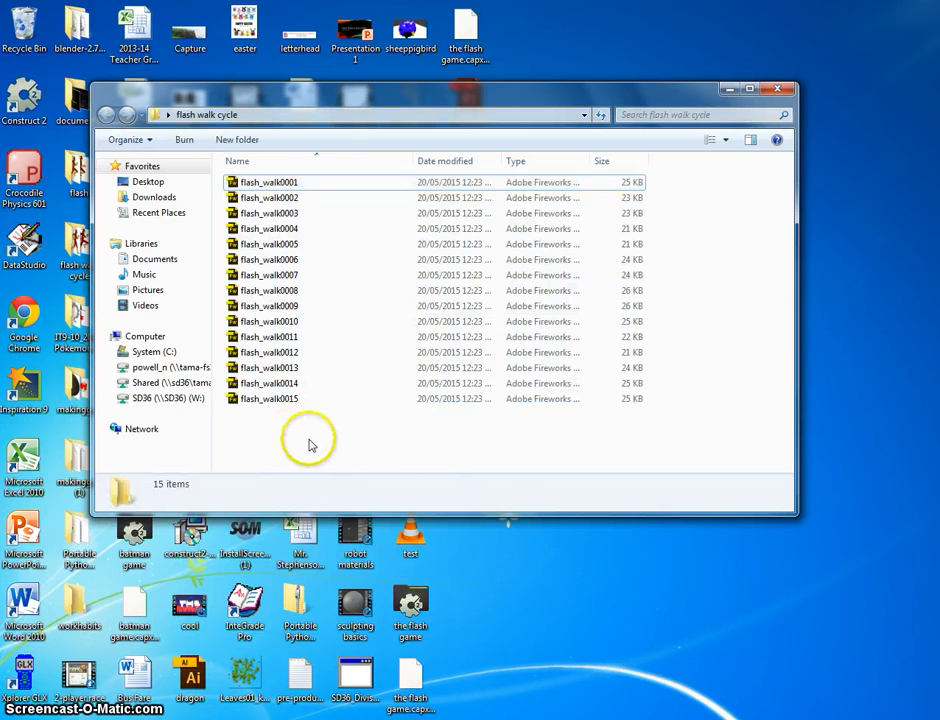
pyautogui.hotkey('ctrl', 'a')
pyautogui.rightClick(268, 184)
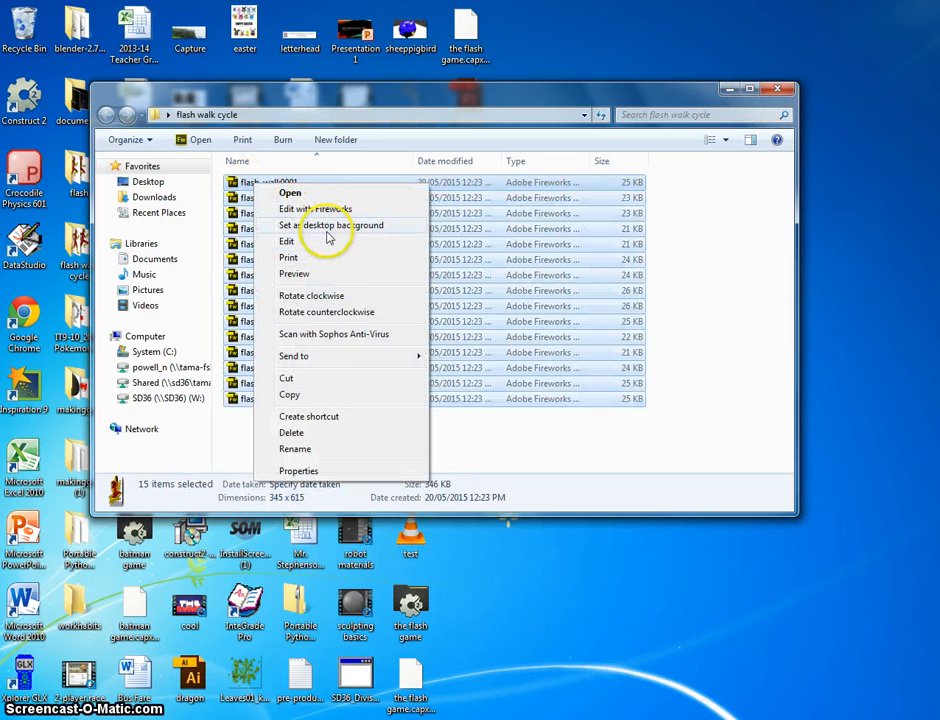
pyautogui.click(336, 272)
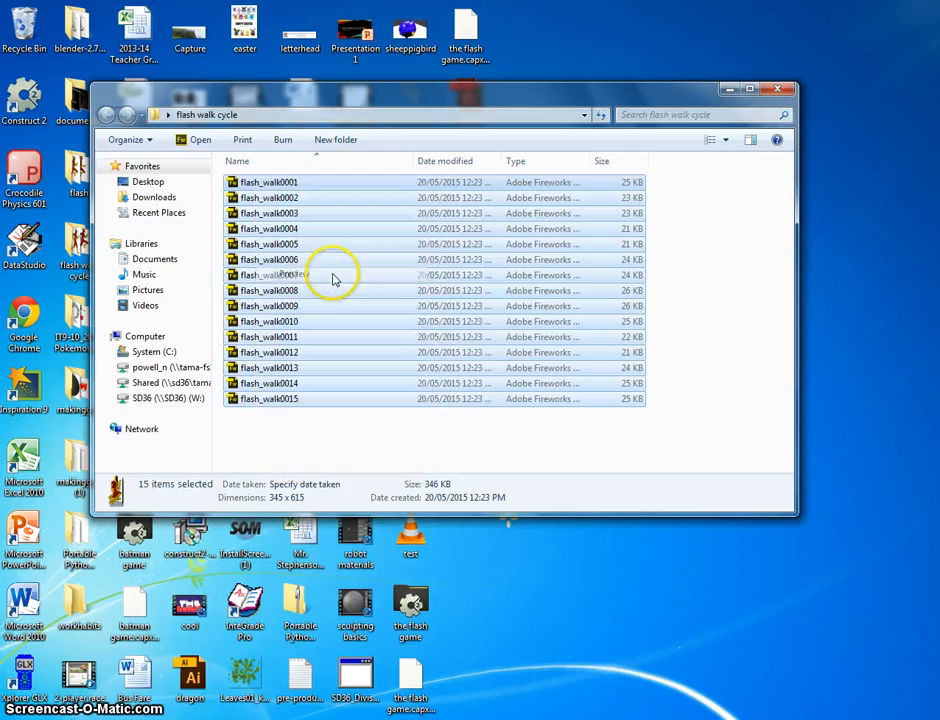
# Flip through the exported frames in order to examine the walk cycle's motion, and close the image preview.
pyautogui.press('Right')
pyautogui.press('Right')
pyautogui.press('Right')
pyautogui.press('Right')
pyautogui.press('Right')
pyautogui.press('Right')
pyautogui.press('Right')
pyautogui.press('Right')
pyautogui.press('Right')
pyautogui.press('Right')
pyautogui.press('Right')
pyautogui.press('Right')
pyautogui.press('Right')
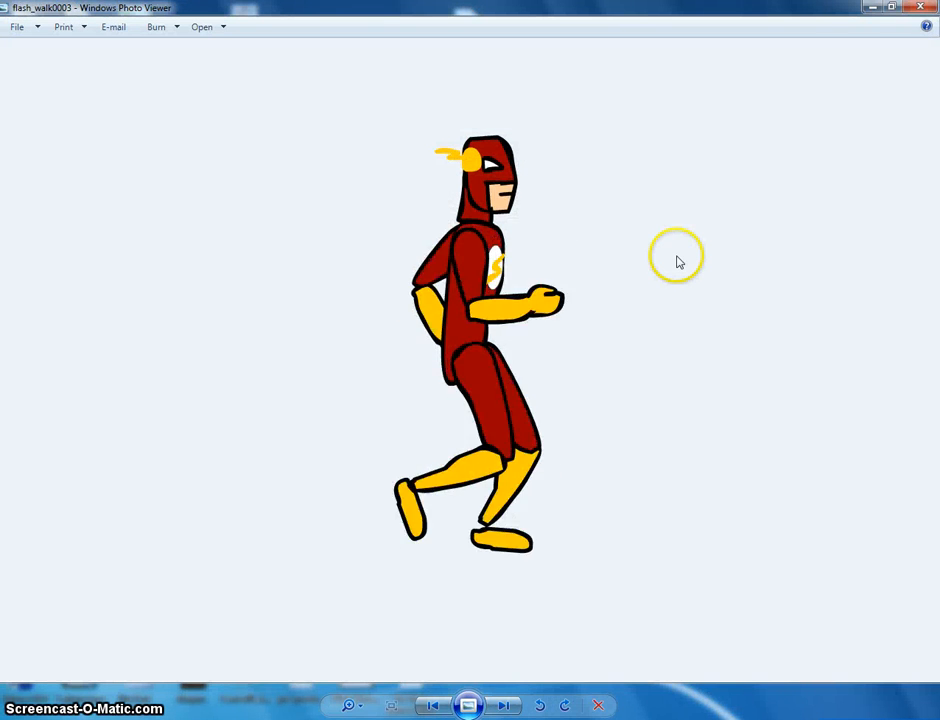
pyautogui.press('Right')
pyautogui.press('Right')
pyautogui.press('Right')
pyautogui.press('Right')
pyautogui.press('Right')
pyautogui.press('Right')
pyautogui.press('Right')
pyautogui.press('Right')
pyautogui.press('Right')
pyautogui.press('Right')
pyautogui.press('Right')
pyautogui.press('Right')
pyautogui.press('Right')
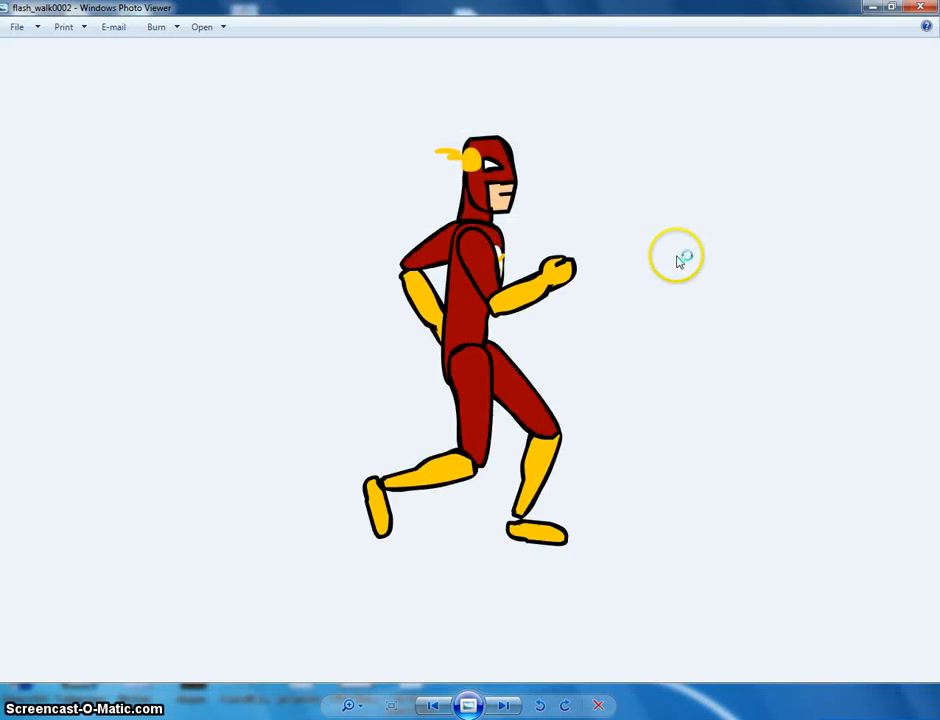
pyautogui.press('Right')
pyautogui.press('Right')
pyautogui.press('Right')
pyautogui.press('Right')
pyautogui.press('Right')
pyautogui.press('Right')
pyautogui.press('Right')
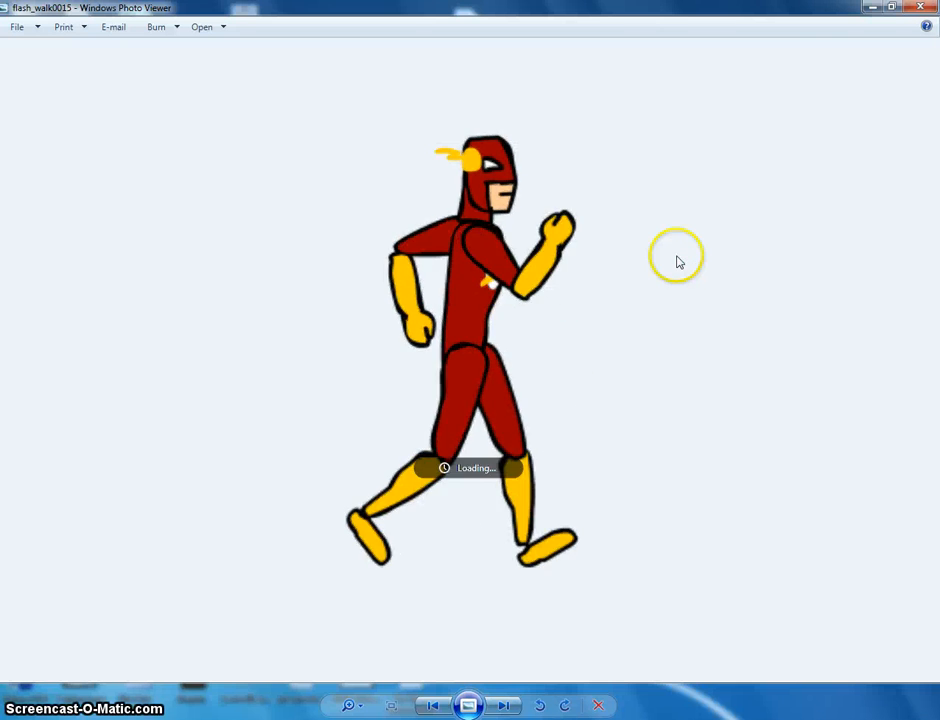
pyautogui.click(926, 8)
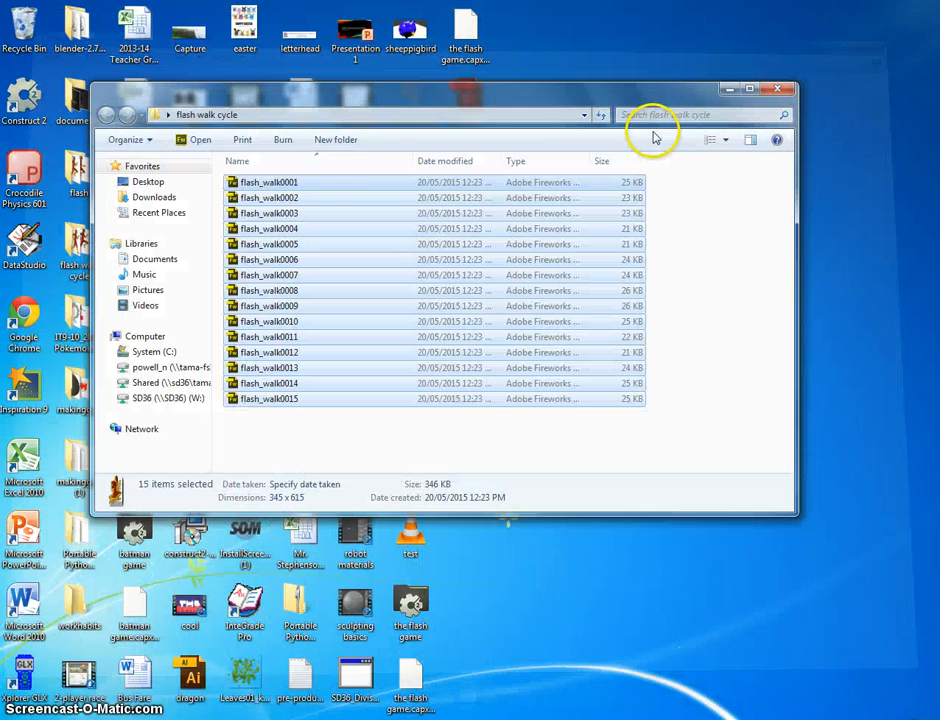
# Switch to the batman game project in Construct 2 and run its layout in the browser.
pyautogui.moveTo(252, 710)
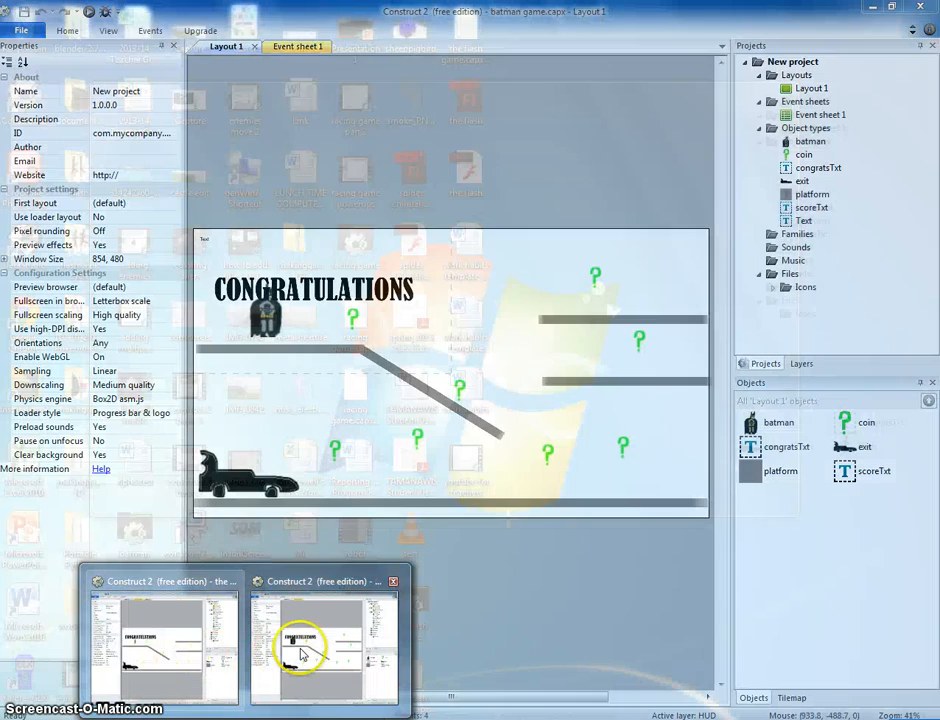
pyautogui.click(302, 655)
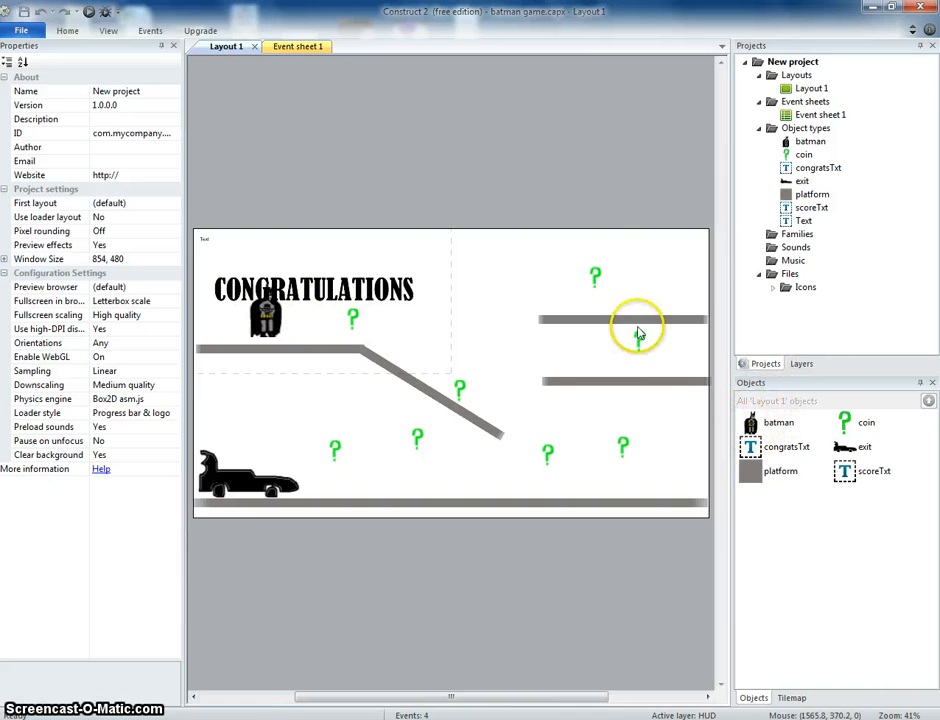
pyautogui.click(88, 12)
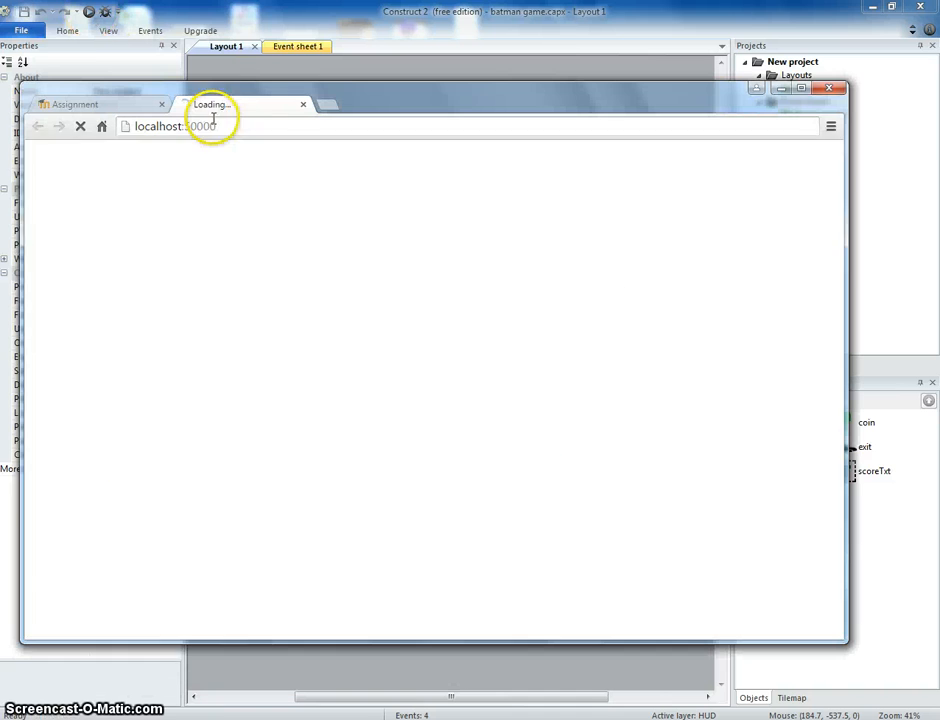
# Walk and jump the batman character around the platforms to examine how it moves without animation.
pyautogui.press('Right')
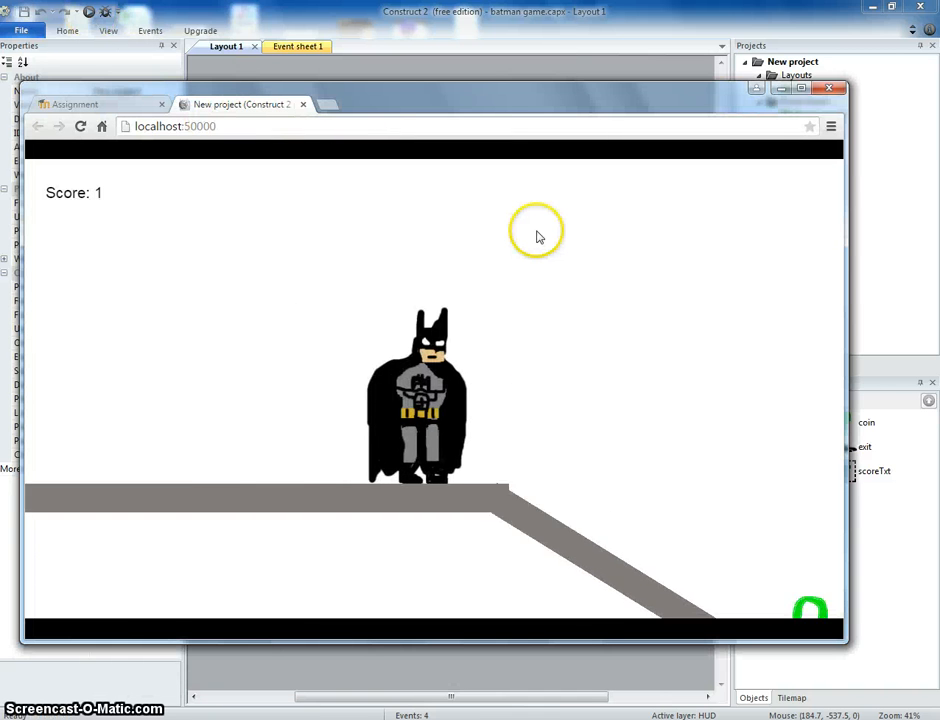
pyautogui.press('Up')
pyautogui.press('Right')
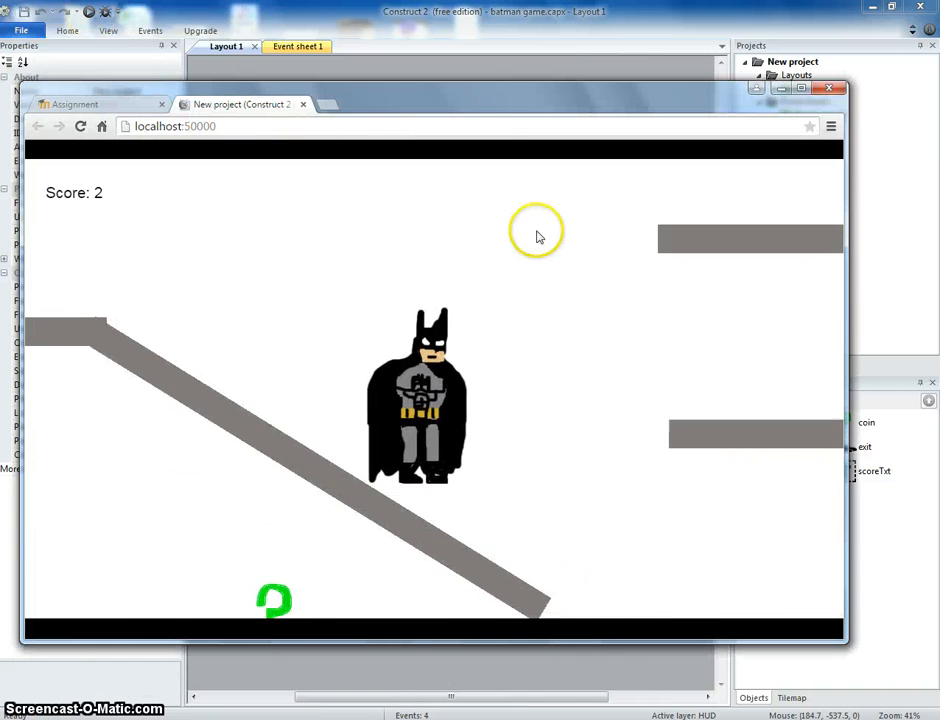
pyautogui.press('Left')
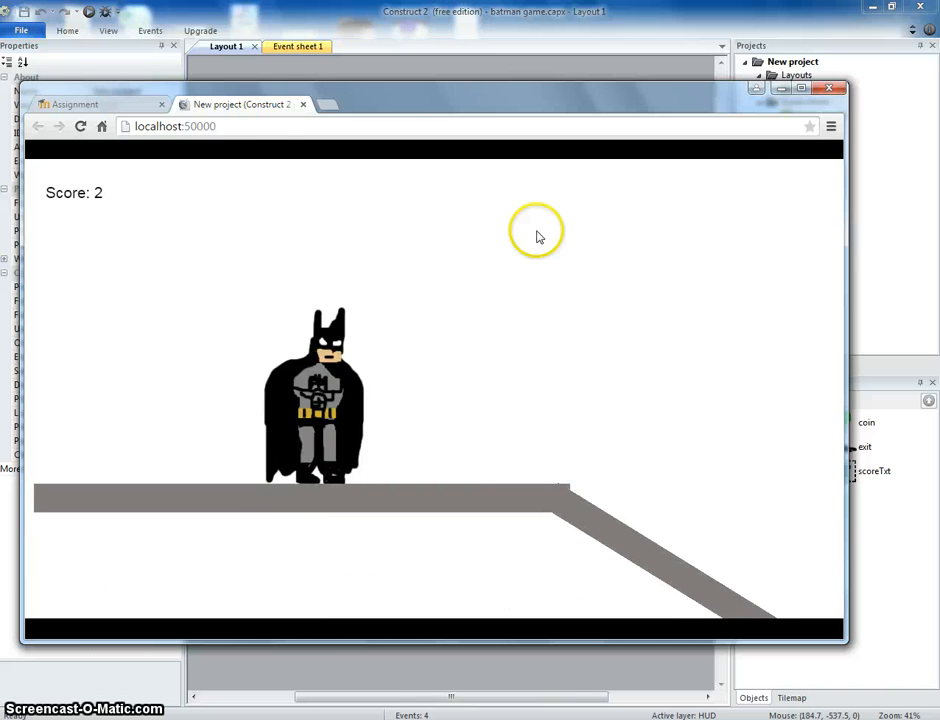
pyautogui.press('Right')
pyautogui.press('Up')
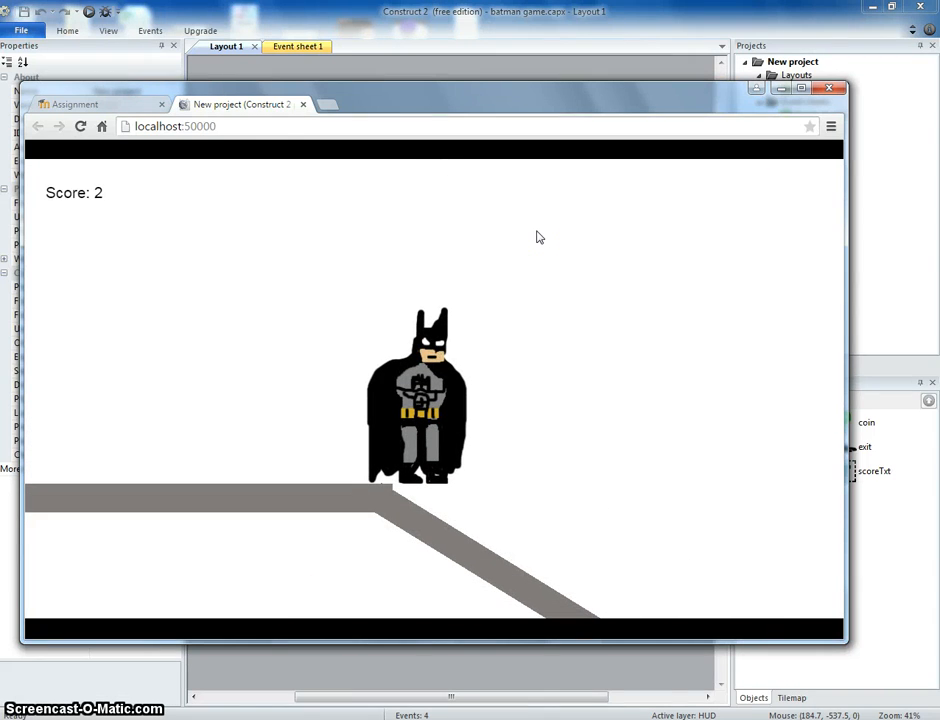
pyautogui.press('Left')
pyautogui.press('Up')
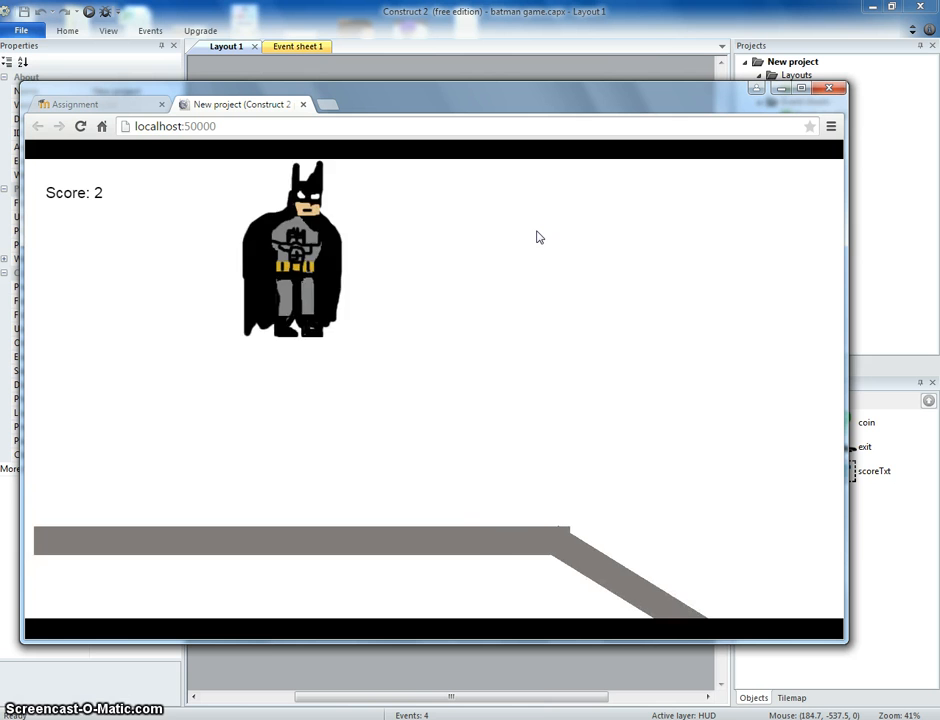
pyautogui.press('Right')
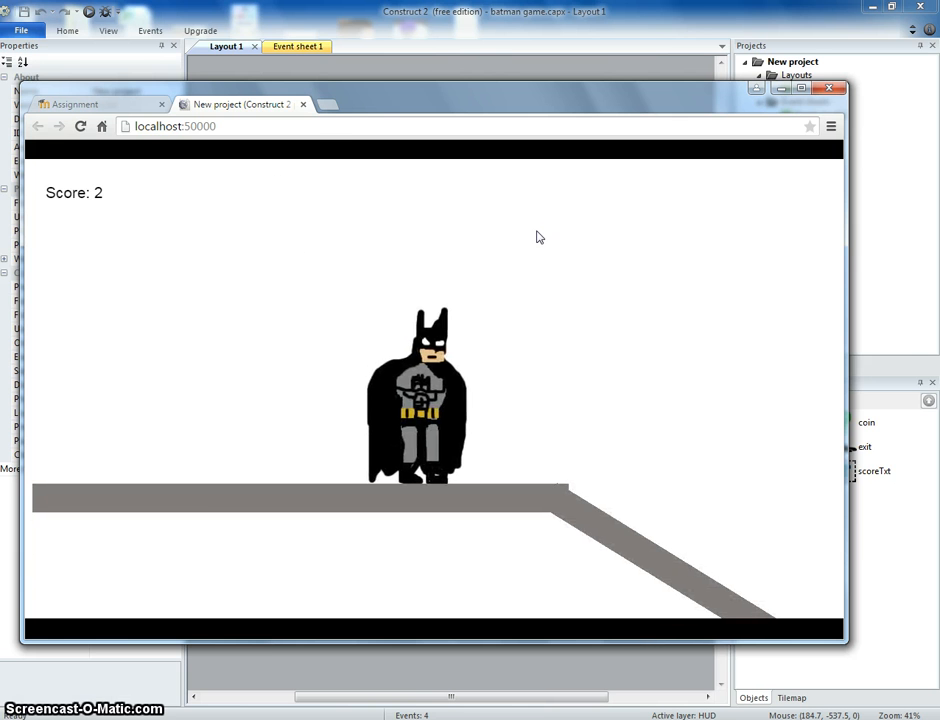
# Return to the Construct 2 editor, open the batman sprite's image, and erase the whole batman drawing.
pyautogui.click(462, 59)
pyautogui.click(752, 423)
pyautogui.doubleClick(752, 423)
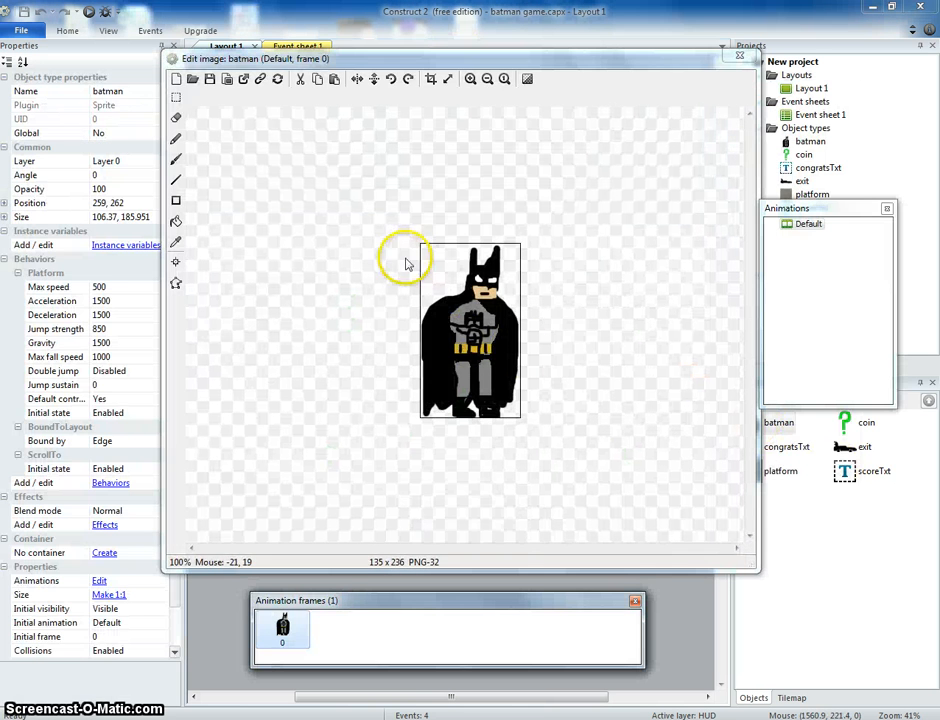
pyautogui.click(178, 219)
pyautogui.click(176, 98)
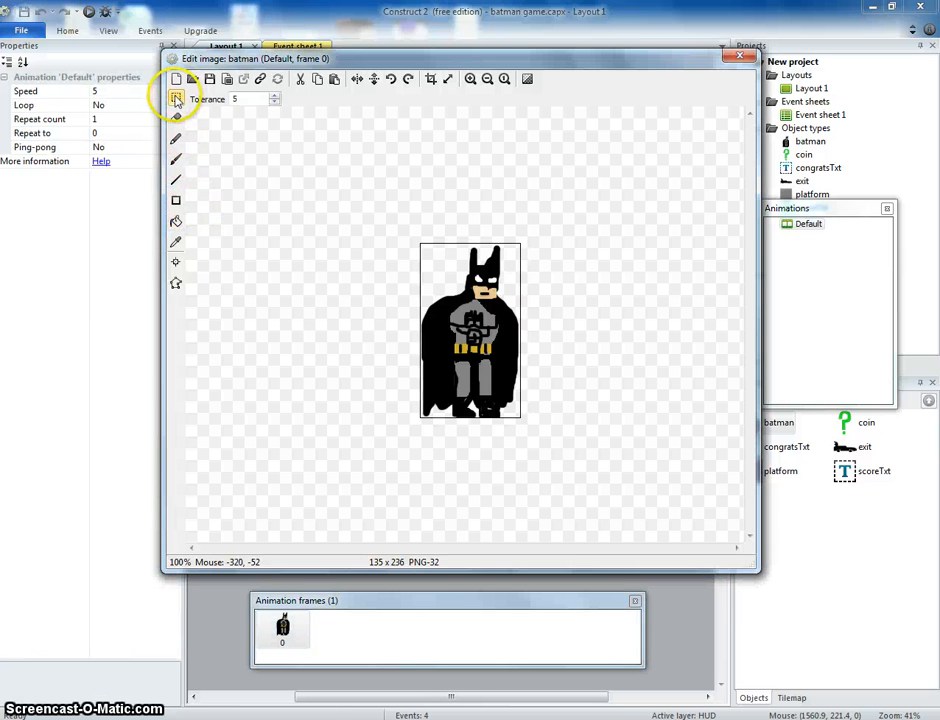
pyautogui.moveTo(255, 165); pyautogui.dragTo(585, 482)
pyautogui.press('Delete')
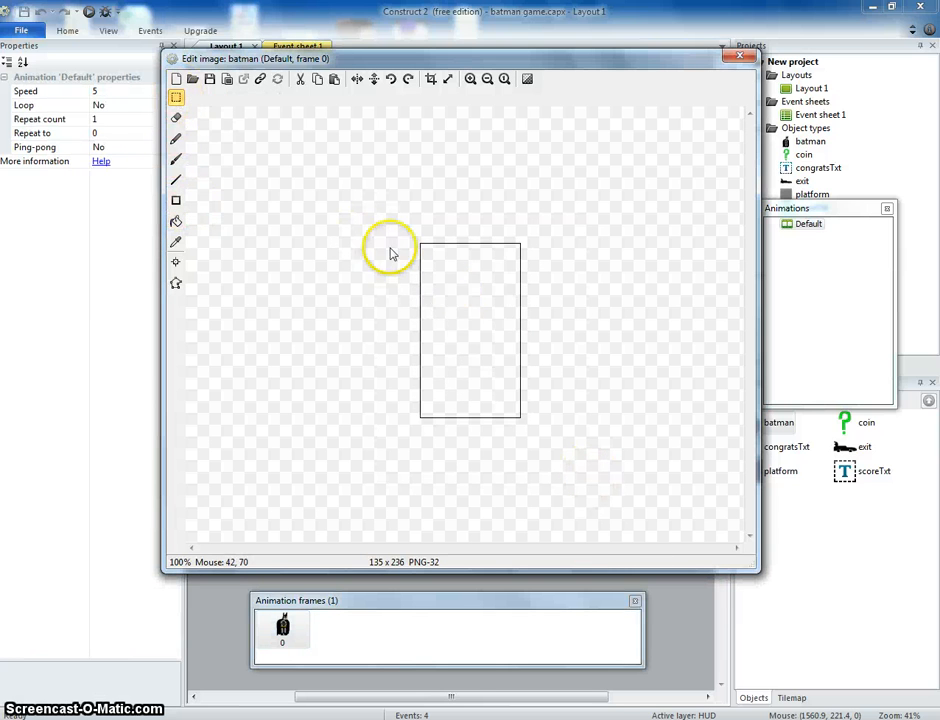
# Fill the batman sprite's empty image with solid green and close the image editor.
pyautogui.click(178, 220)
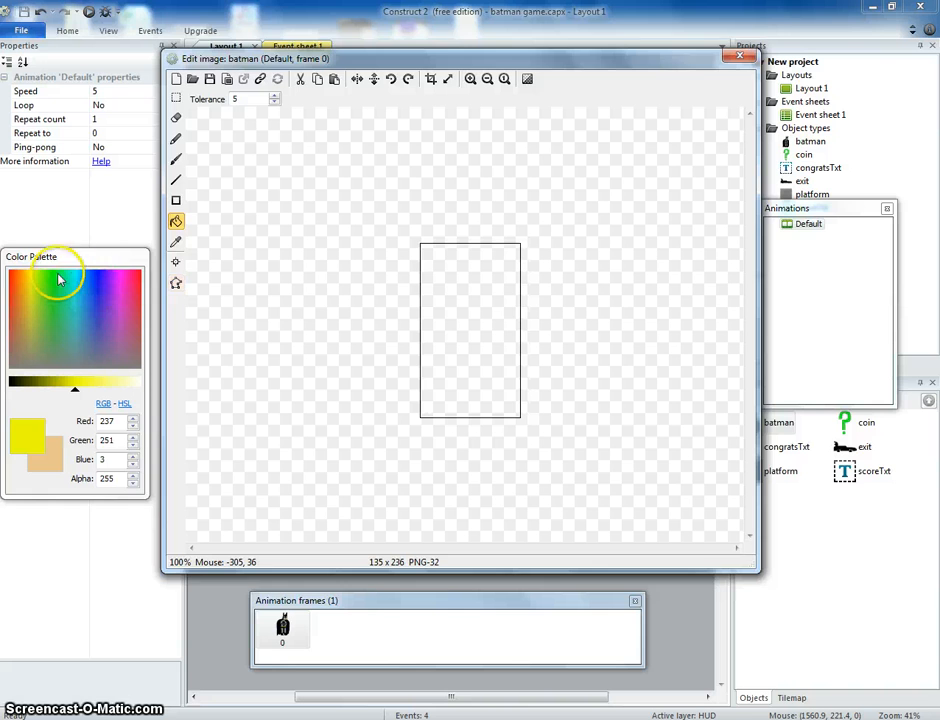
pyautogui.click(59, 273)
pyautogui.click(430, 279)
pyautogui.click(740, 57)
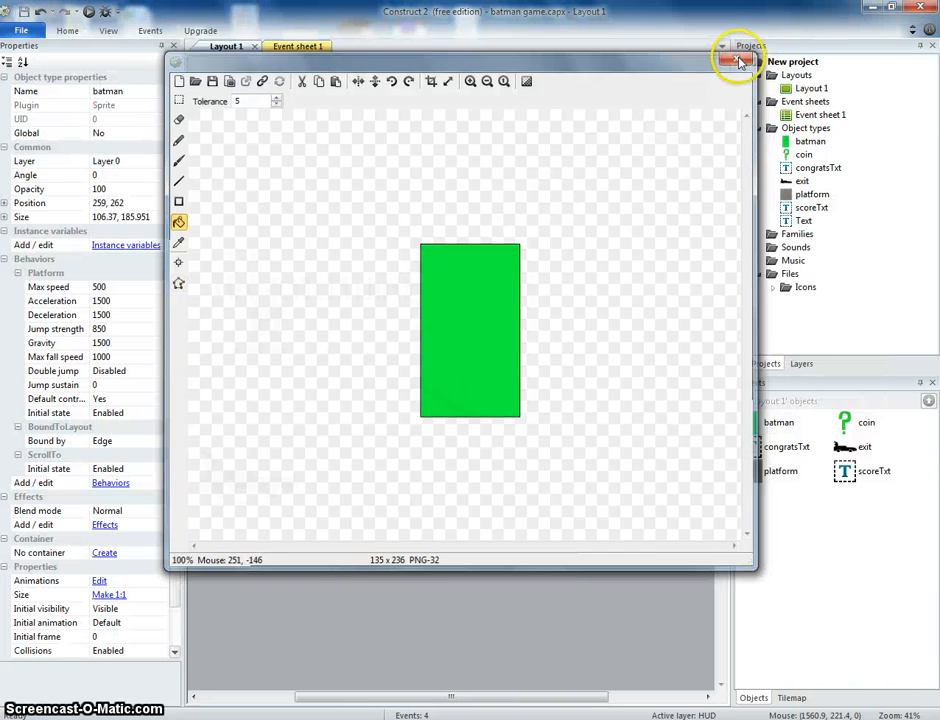
# Run the layout and move the green block player around the platforms to examine its movement.
pyautogui.click(88, 12)
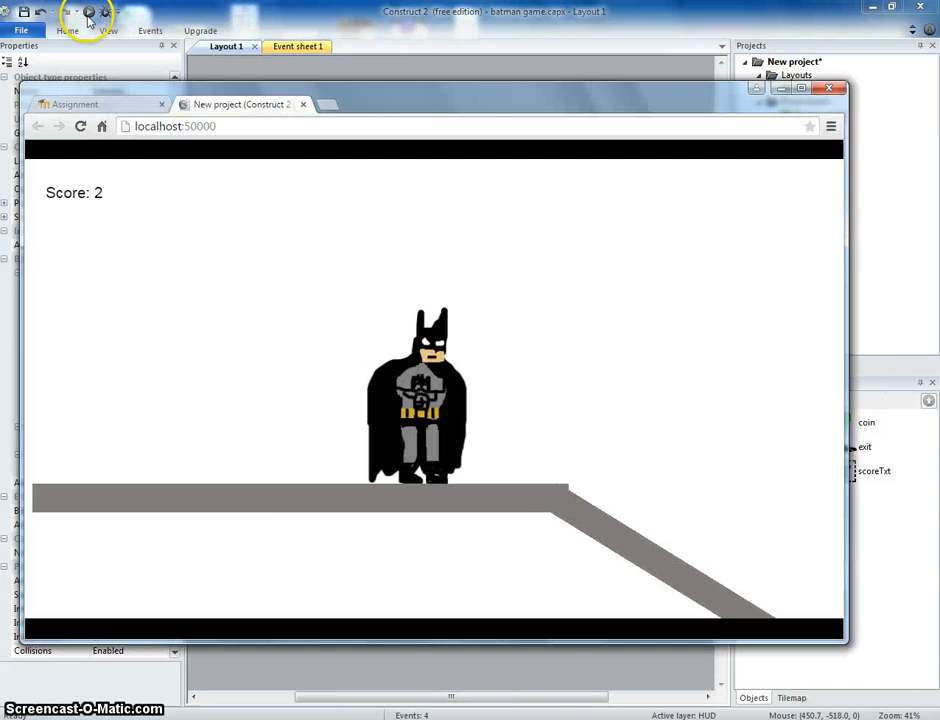
pyautogui.press('Right')
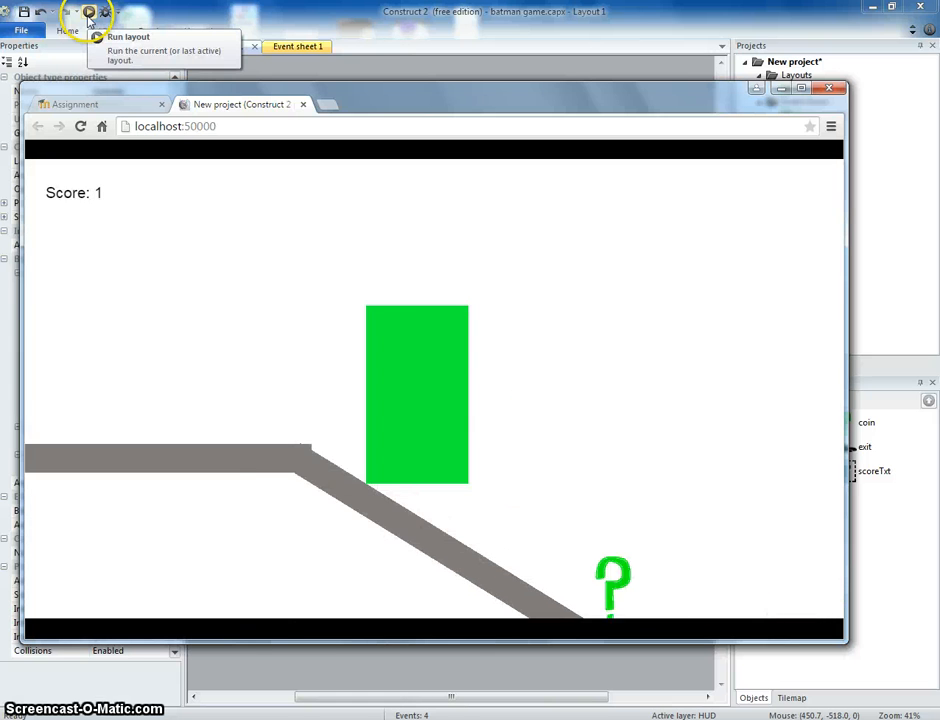
pyautogui.press('Up')
pyautogui.press('Left')
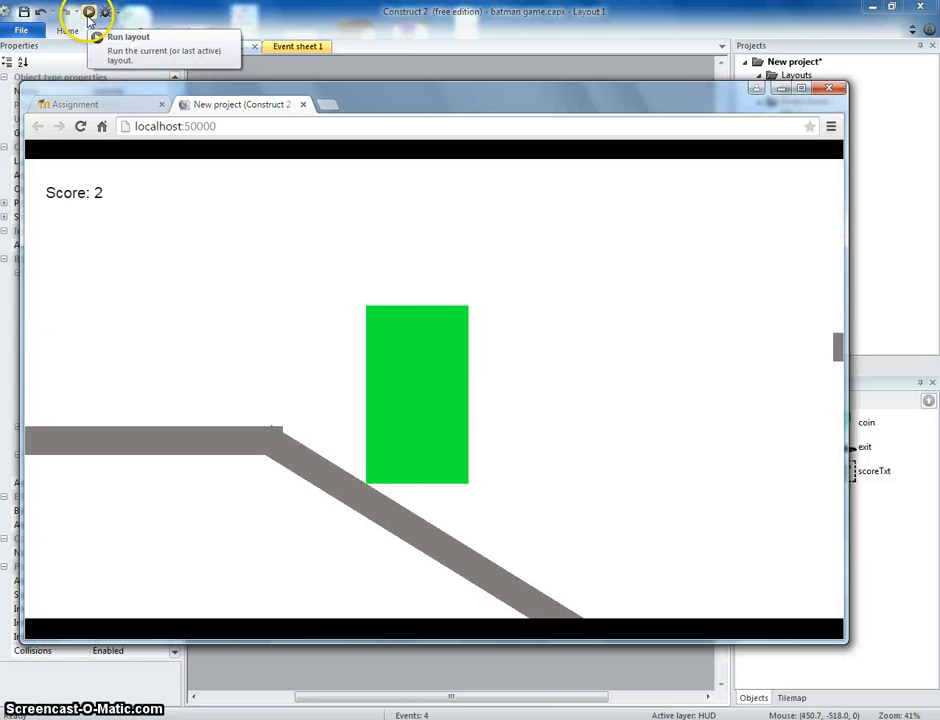
pyautogui.press('Up')
pyautogui.press('Right')
pyautogui.press('Right')
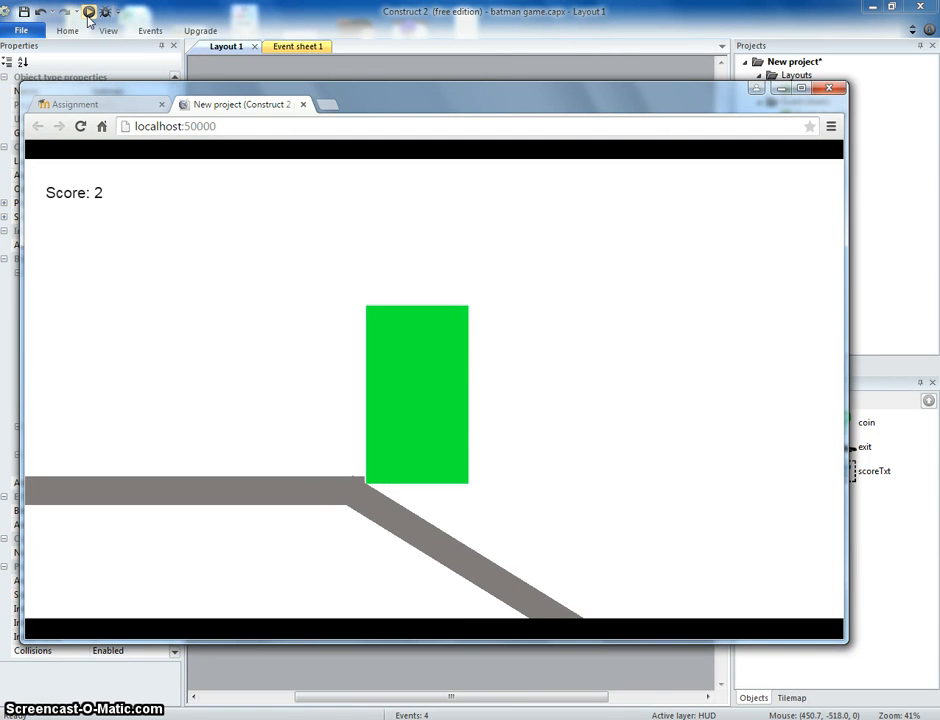
pyautogui.press('Up')
pyautogui.press('Left')
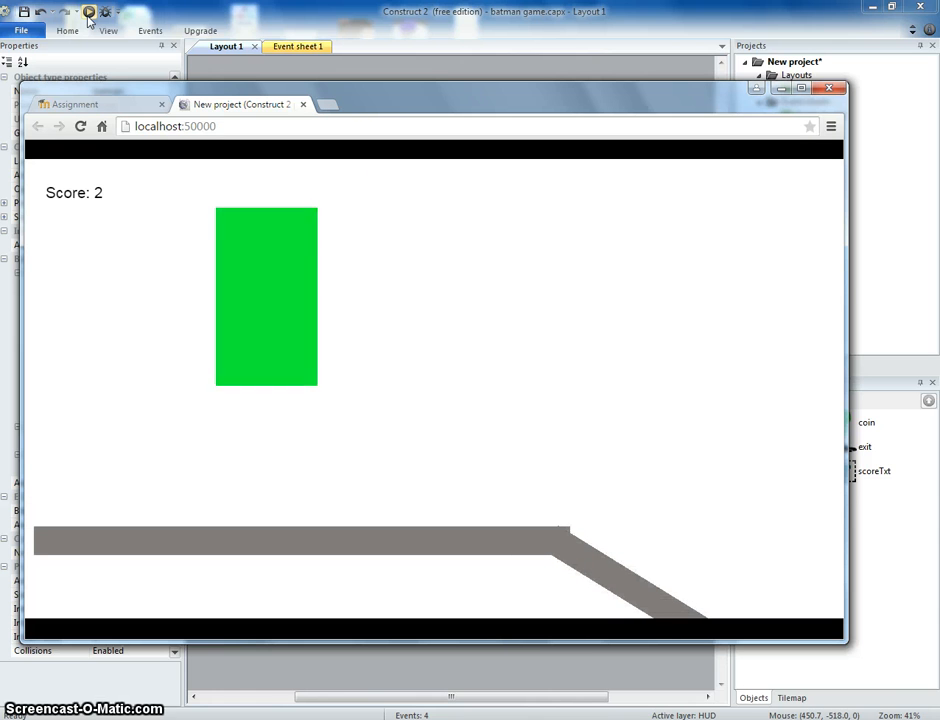
pyautogui.press('Right')
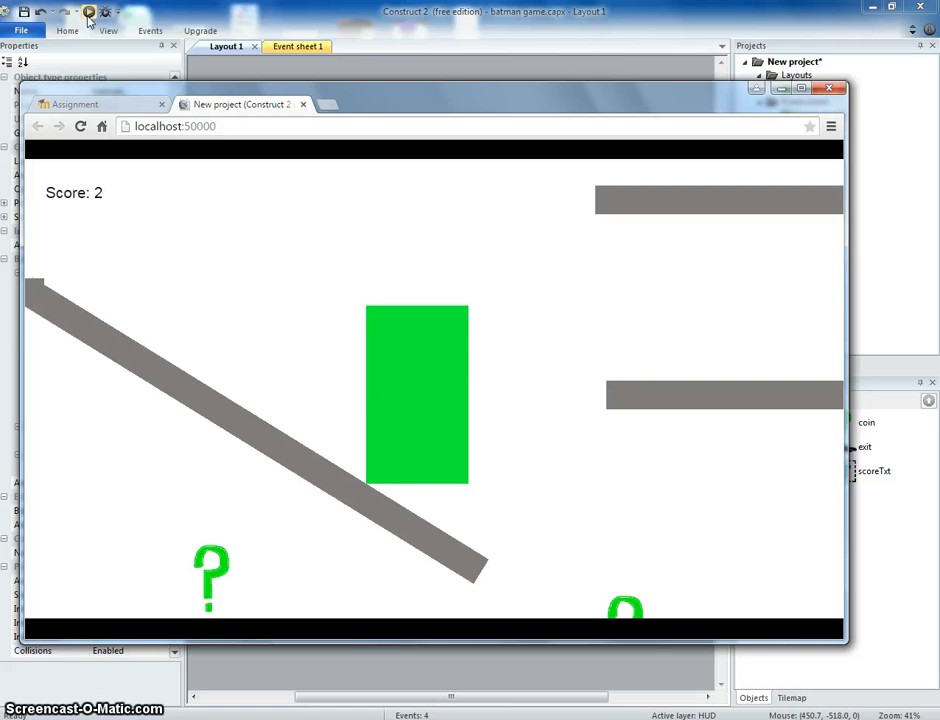
# Return to the layout in Construct 2 and open the green batman sprite for image and animation editing.
pyautogui.click(358, 28)
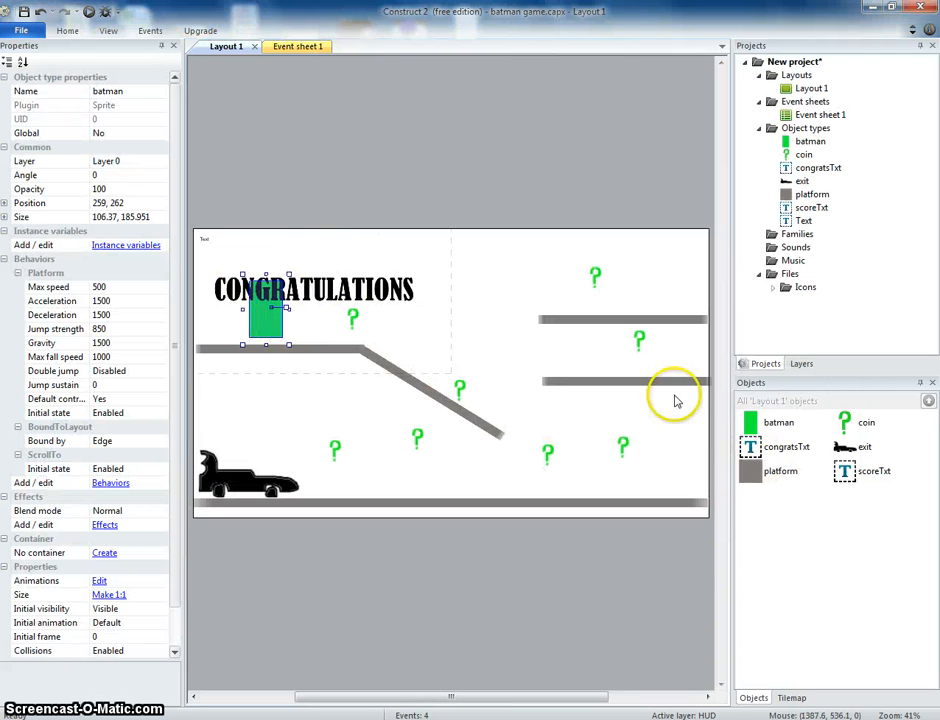
pyautogui.click(279, 329)
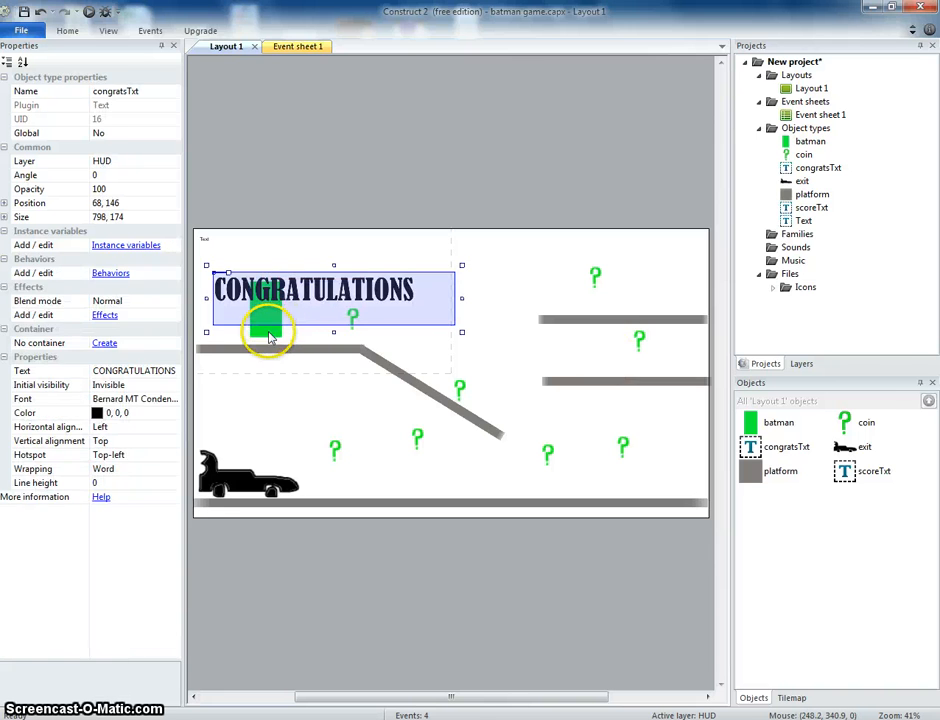
pyautogui.doubleClick(268, 337)
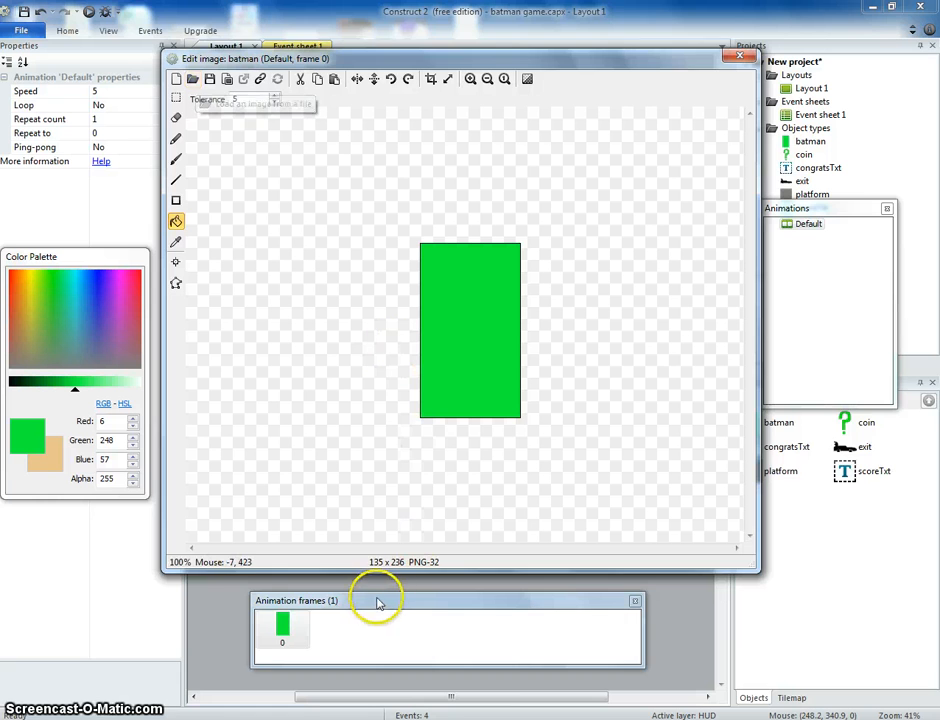
pyautogui.moveTo(380, 601); pyautogui.dragTo(366, 592)
# Try to delete the batman sprite's only animation frame.
pyautogui.click(269, 620)
pyautogui.press('Delete')
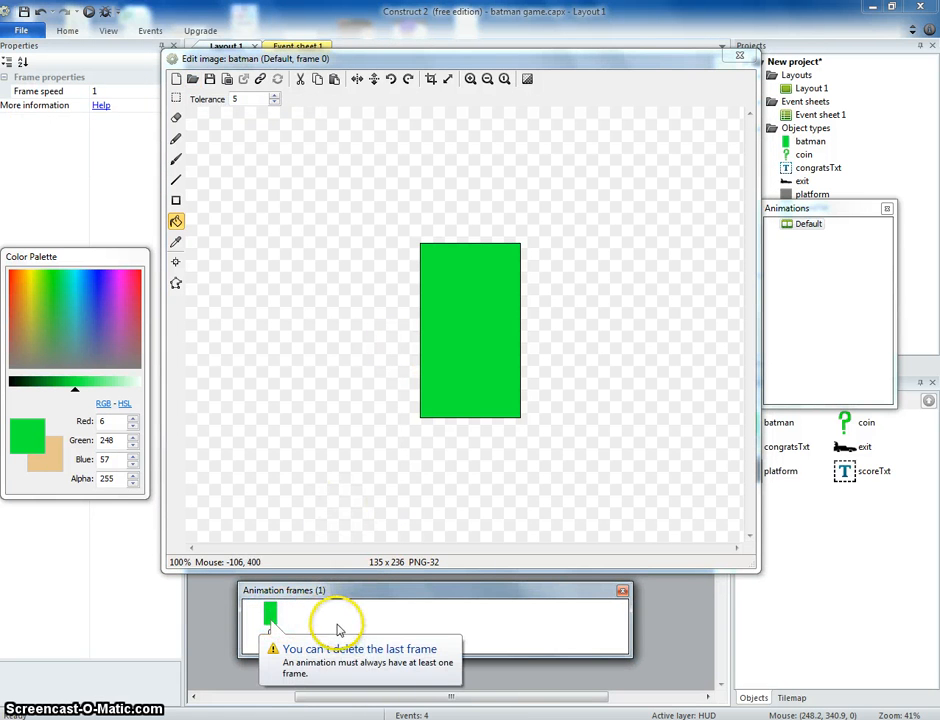
pyautogui.click(825, 262)
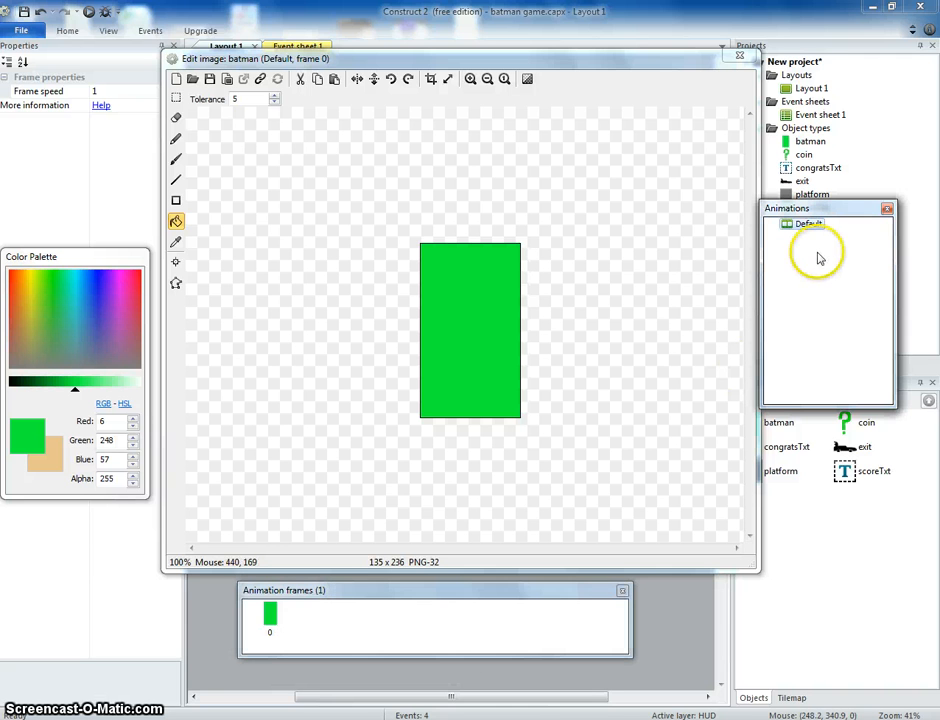
# Import all flash_walk images from the flash walk cycle folder as animation frames, and delete the green frame 0.
pyautogui.rightClick(339, 619)
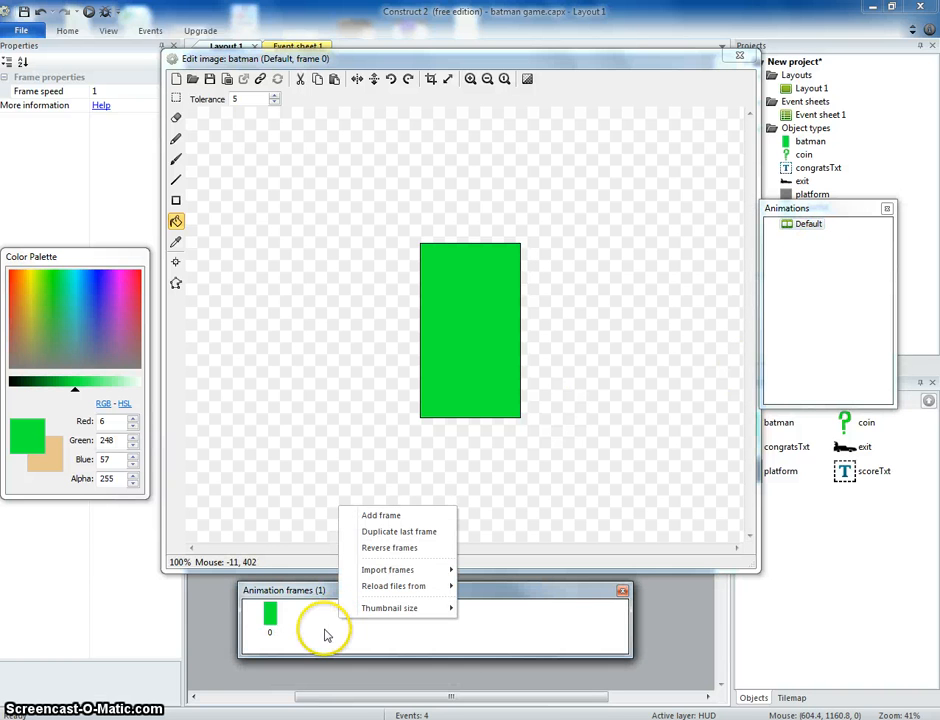
pyautogui.moveTo(420, 571)
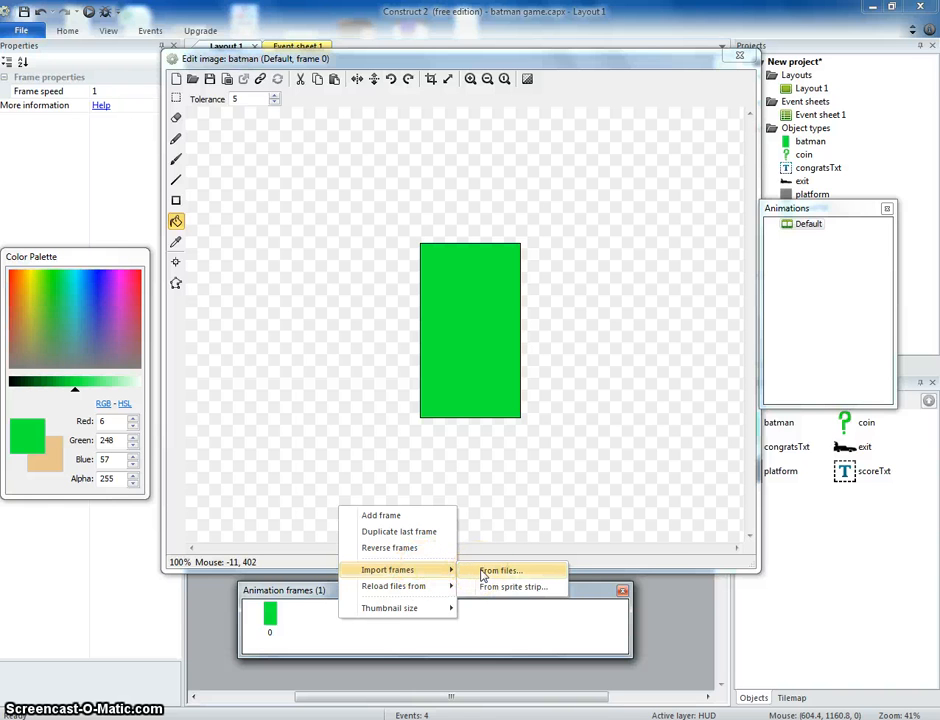
pyautogui.click(483, 575)
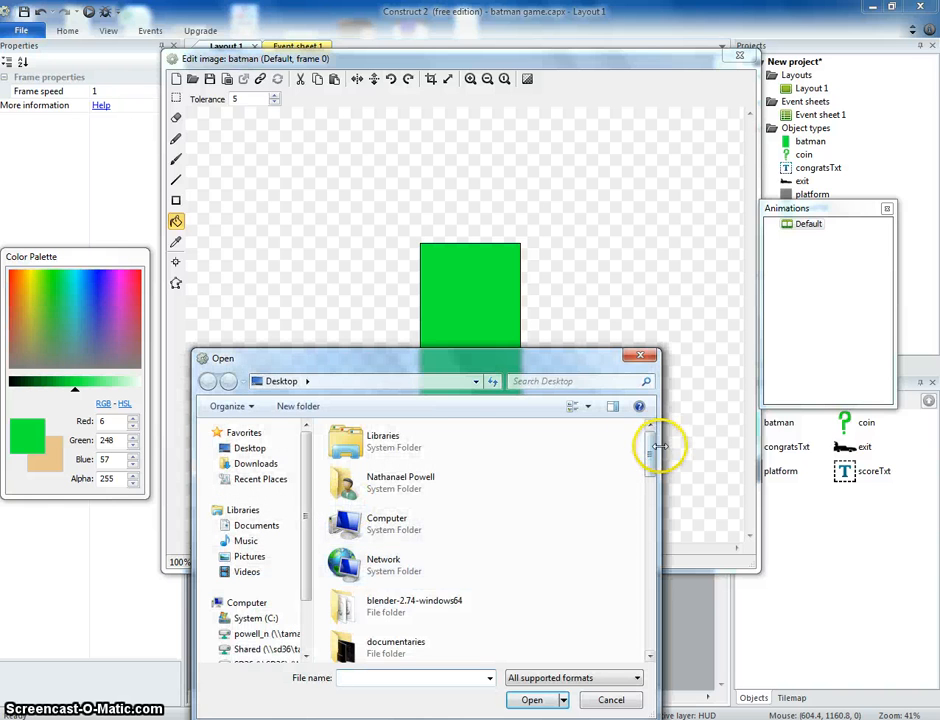
pyautogui.moveTo(657, 441); pyautogui.dragTo(651, 485)
pyautogui.doubleClick(363, 497)
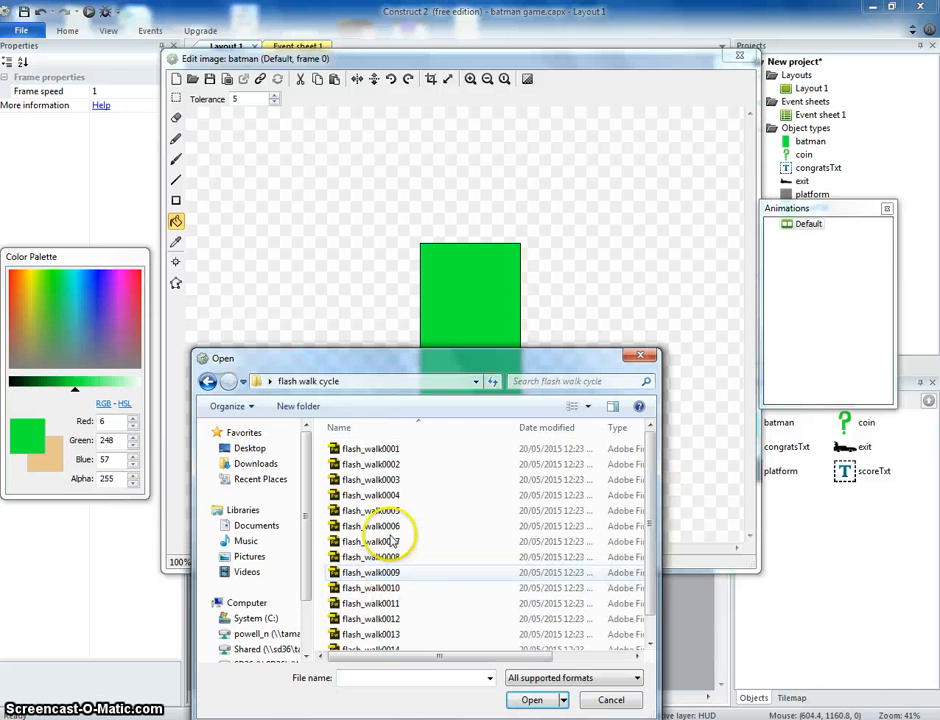
pyautogui.hotkey('ctrl', 'a')
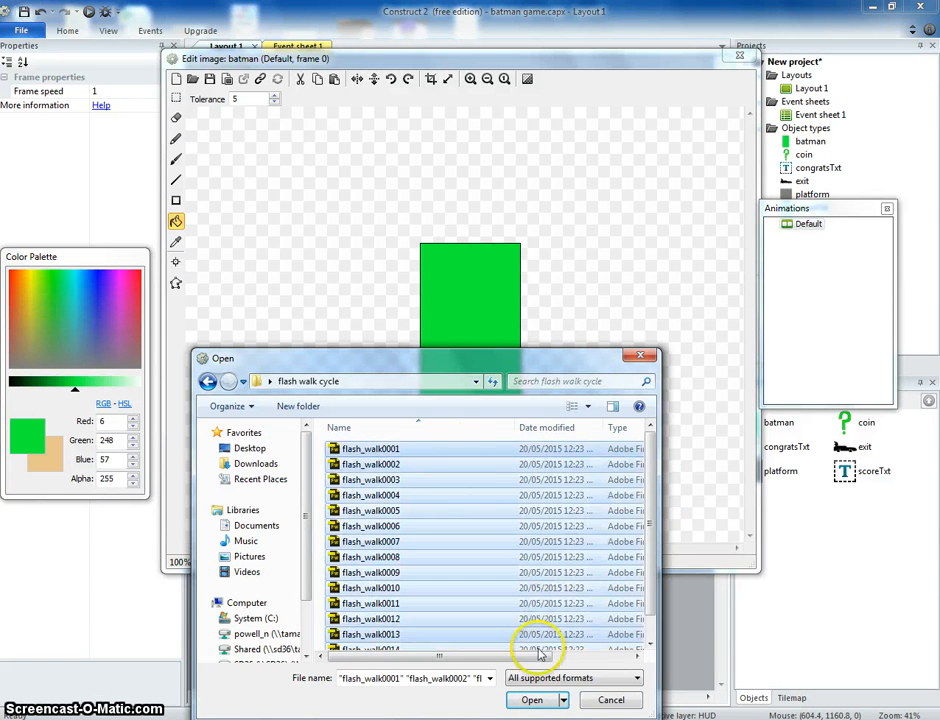
pyautogui.click(536, 700)
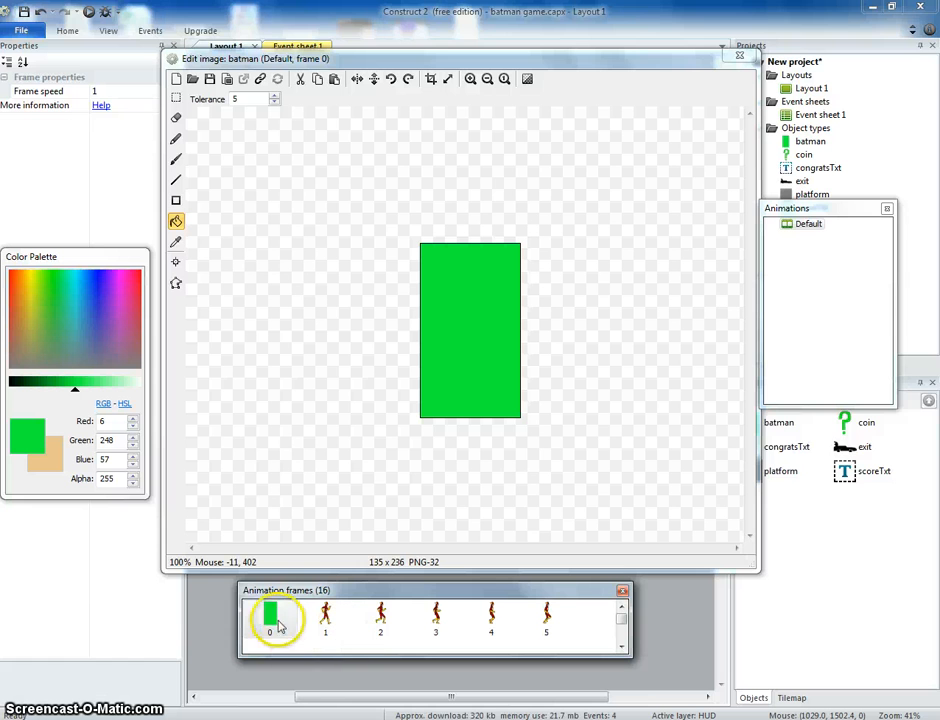
pyautogui.press('Delete')
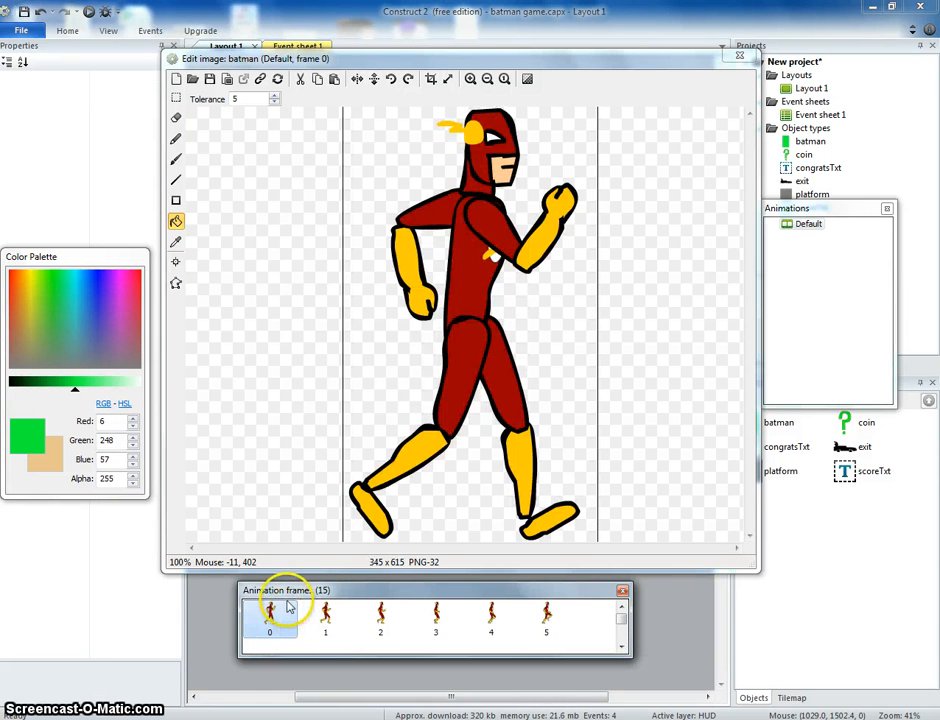
# Flip through the imported walk frames with their collision polygons shown to examine the poses and collision outlines.
pyautogui.click(325, 620)
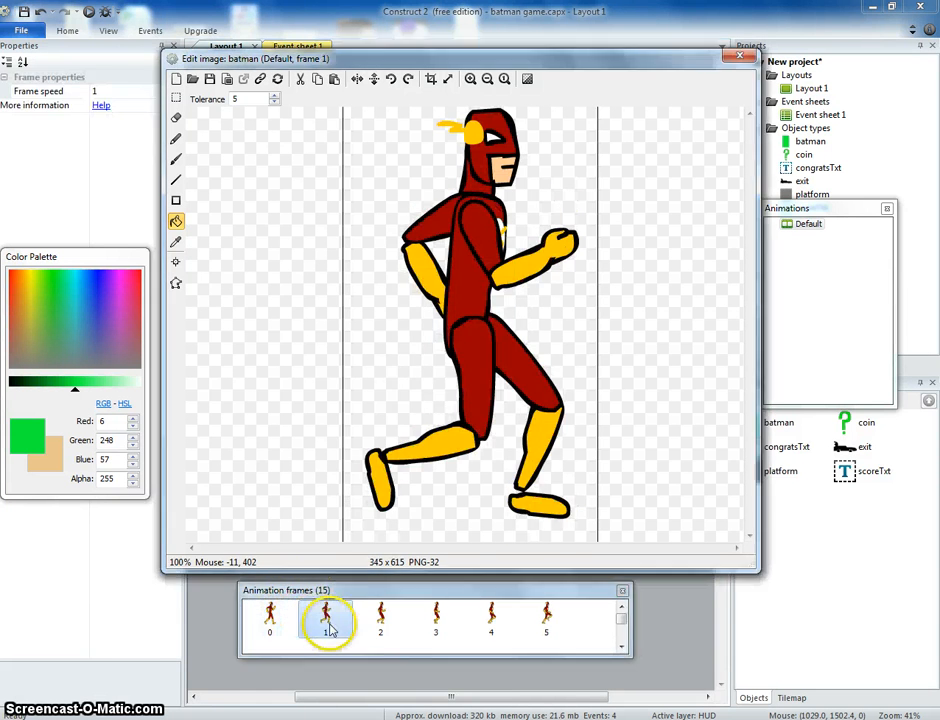
pyautogui.click(379, 620)
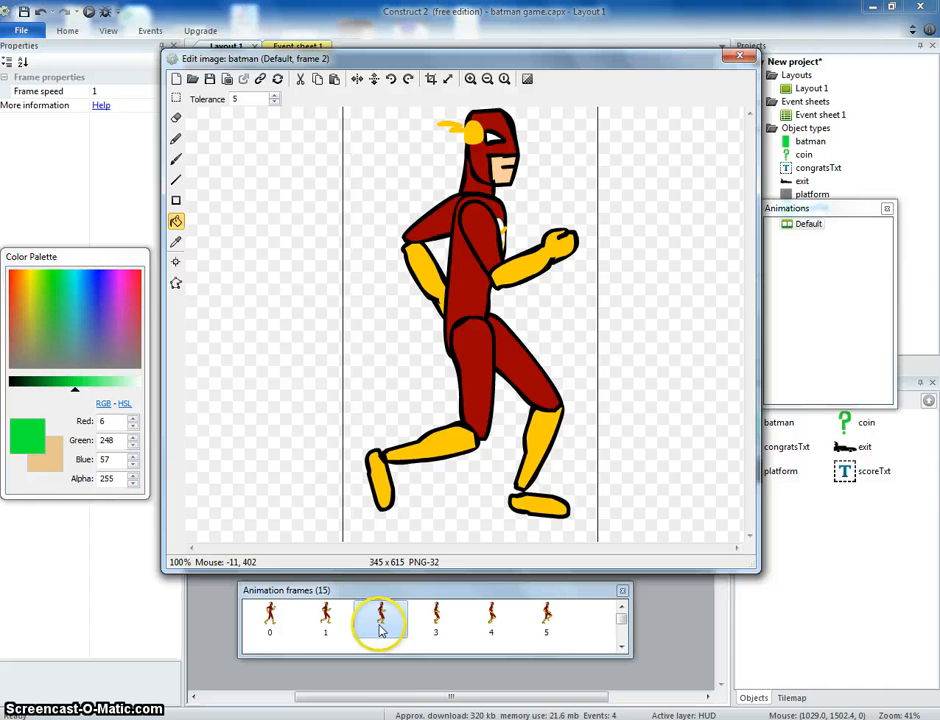
pyautogui.click(176, 283)
pyautogui.click(325, 620)
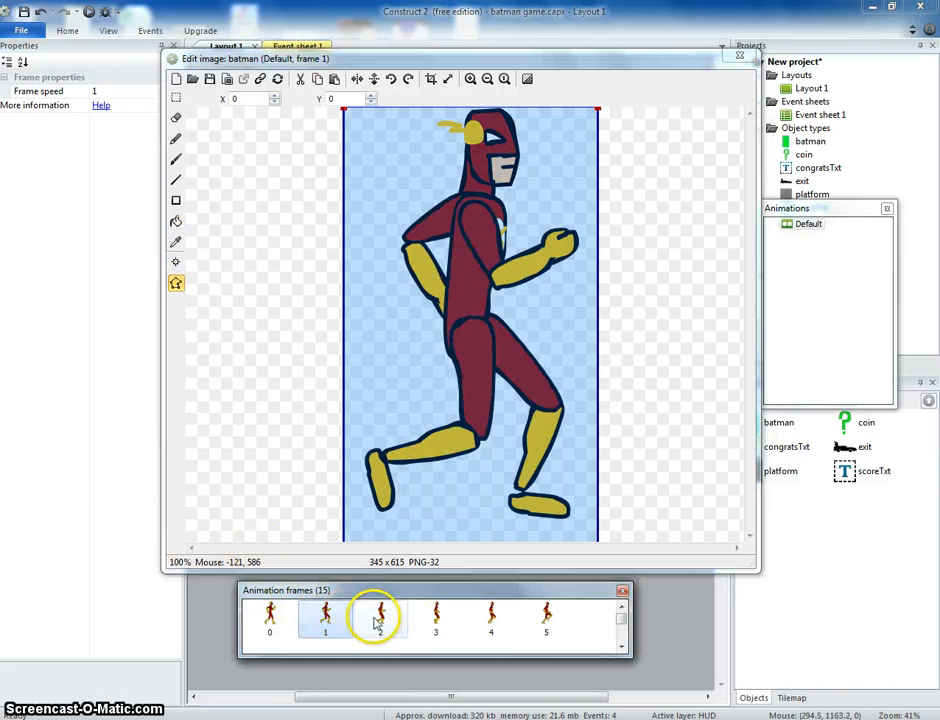
pyautogui.click(380, 620)
pyautogui.click(436, 620)
pyautogui.click(491, 620)
pyautogui.click(547, 620)
pyautogui.moveTo(621, 614)
pyautogui.mouseDown()
pyautogui.moveTo(621, 630)
pyautogui.moveTo(623, 598)
pyautogui.mouseUp()
pyautogui.click(390, 628)
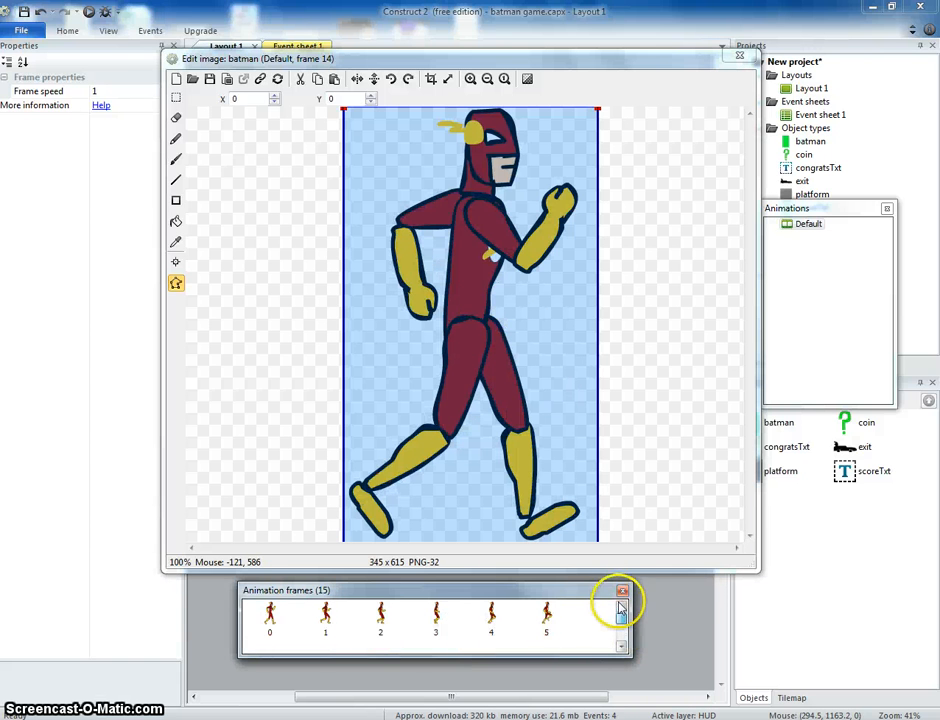
pyautogui.click(272, 615)
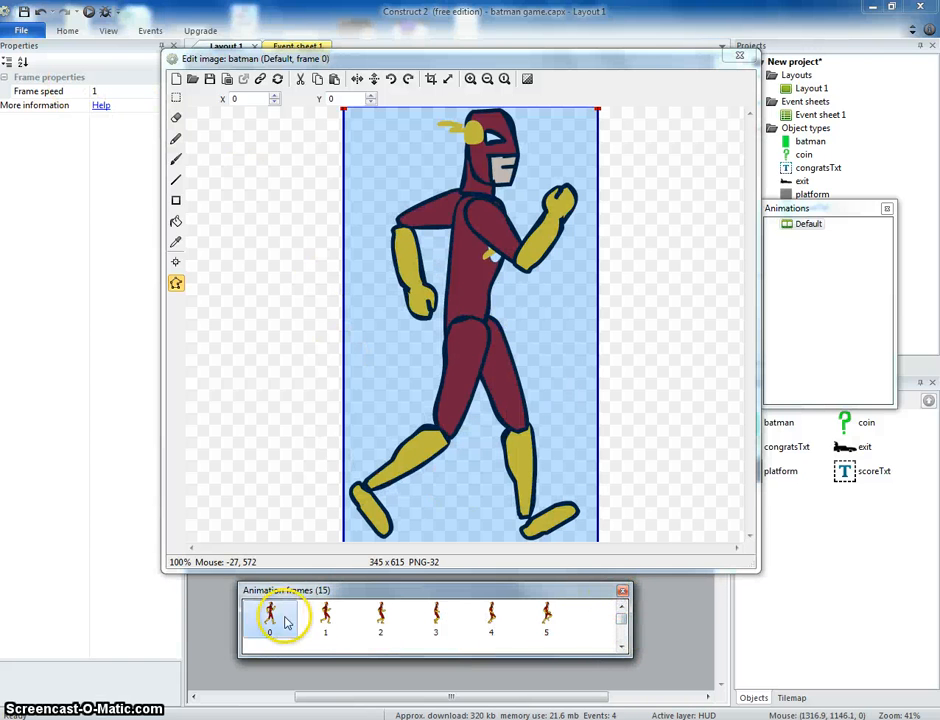
pyautogui.click(325, 618)
pyautogui.click(380, 618)
pyautogui.click(437, 622)
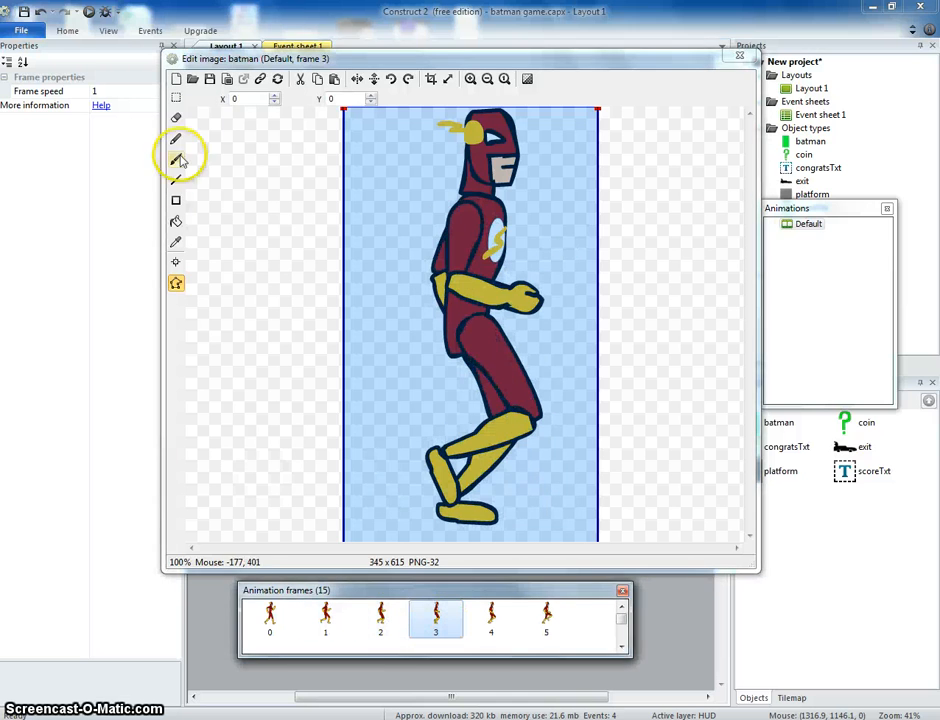
pyautogui.click(176, 98)
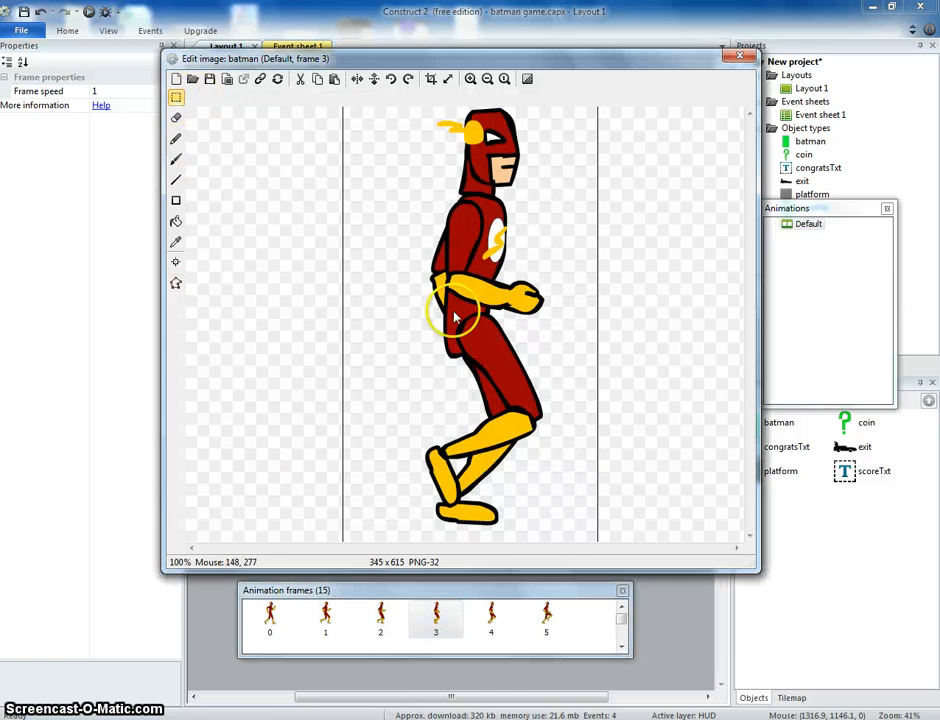
# Rename the sprite's Default animation to WalkRight.
pyautogui.doubleClick(811, 225)
pyautogui.rightClick(812, 225)
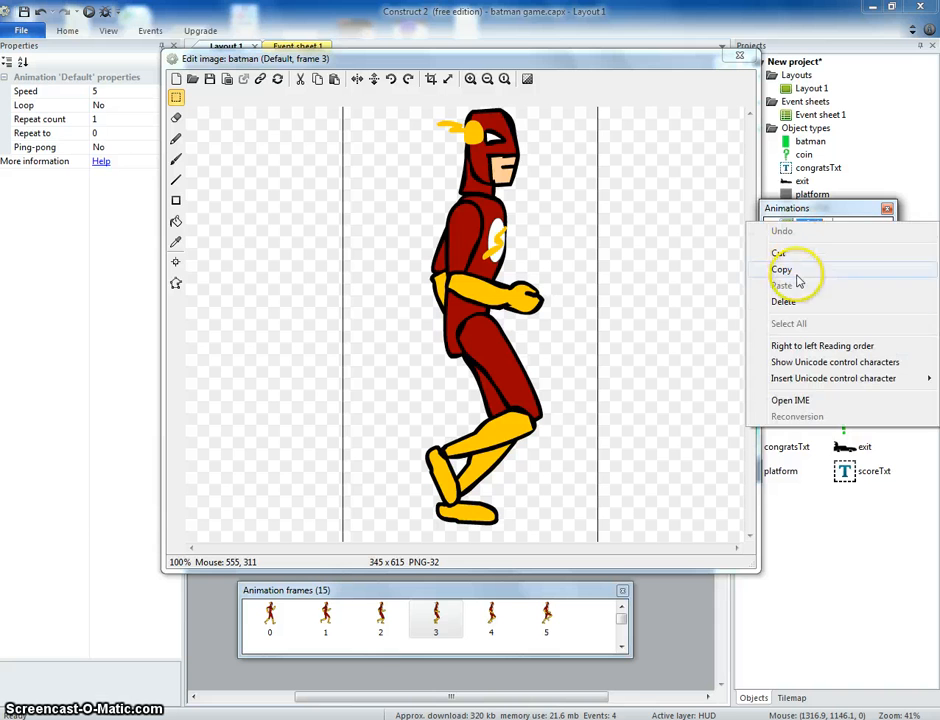
pyautogui.click(815, 207)
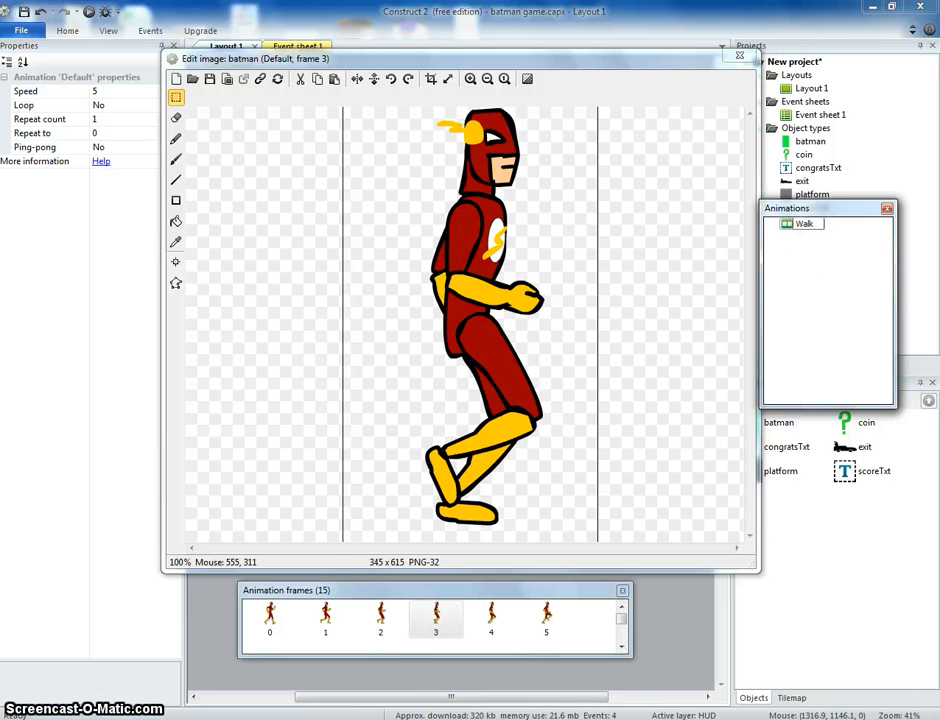
pyautogui.click(812, 245)
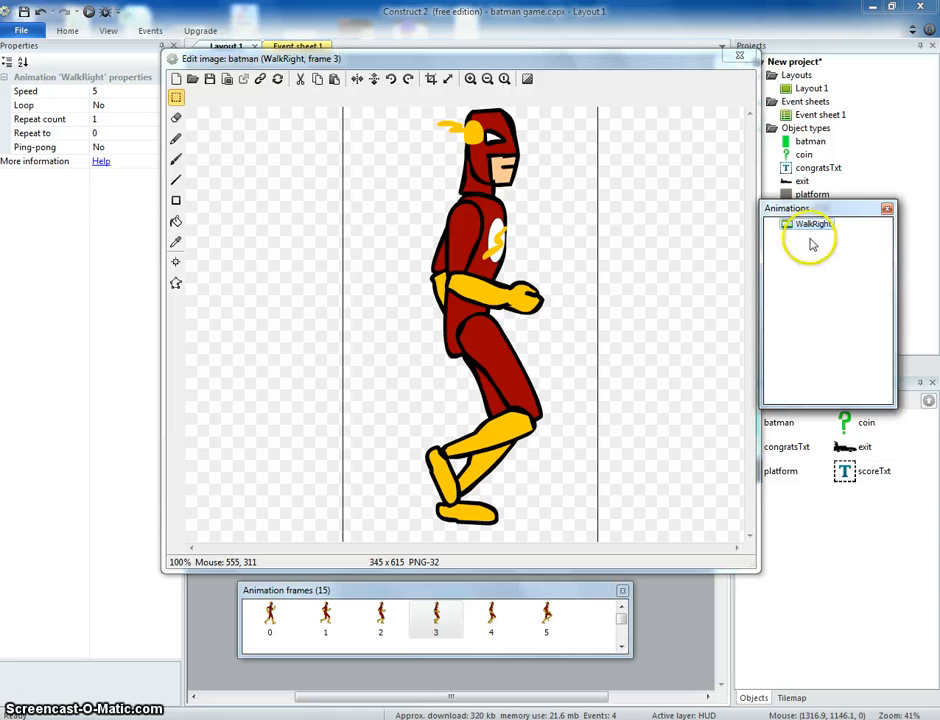
# Duplicate the WalkRight animation, name the copy WalkLeft, and select it.
pyautogui.rightClick(795, 233)
pyautogui.click(800, 267)
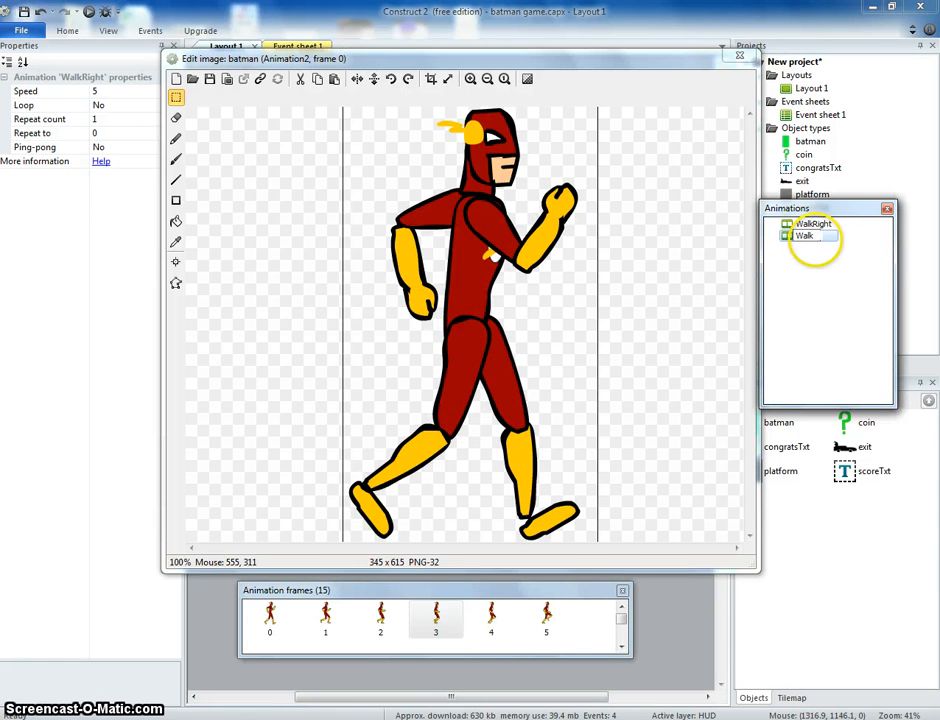
pyautogui.write('WalkLeft')
pyautogui.press('Return')
pyautogui.click(800, 235)
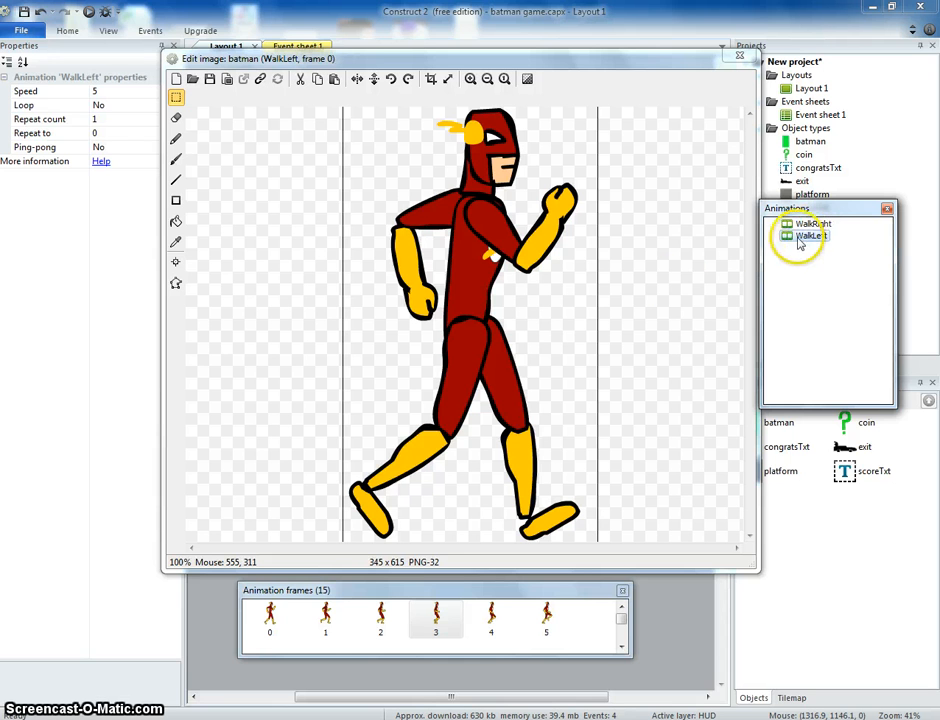
# Mirror all frames of the WalkLeft animation horizontally so the figure faces left.
pyautogui.click(270, 620)
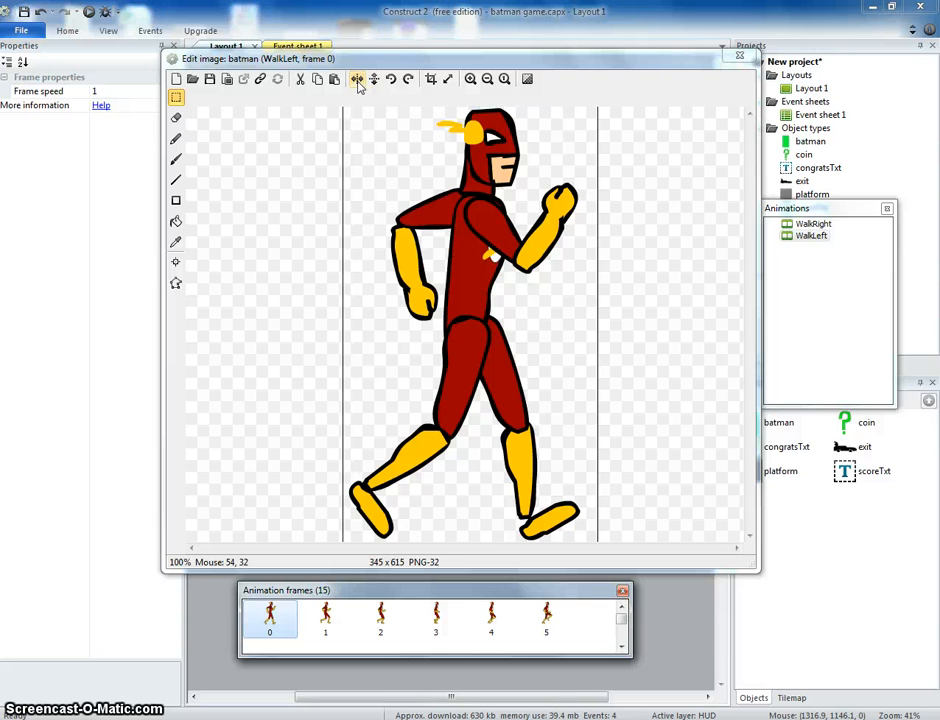
pyautogui.click(370, 150)
pyautogui.click(325, 613)
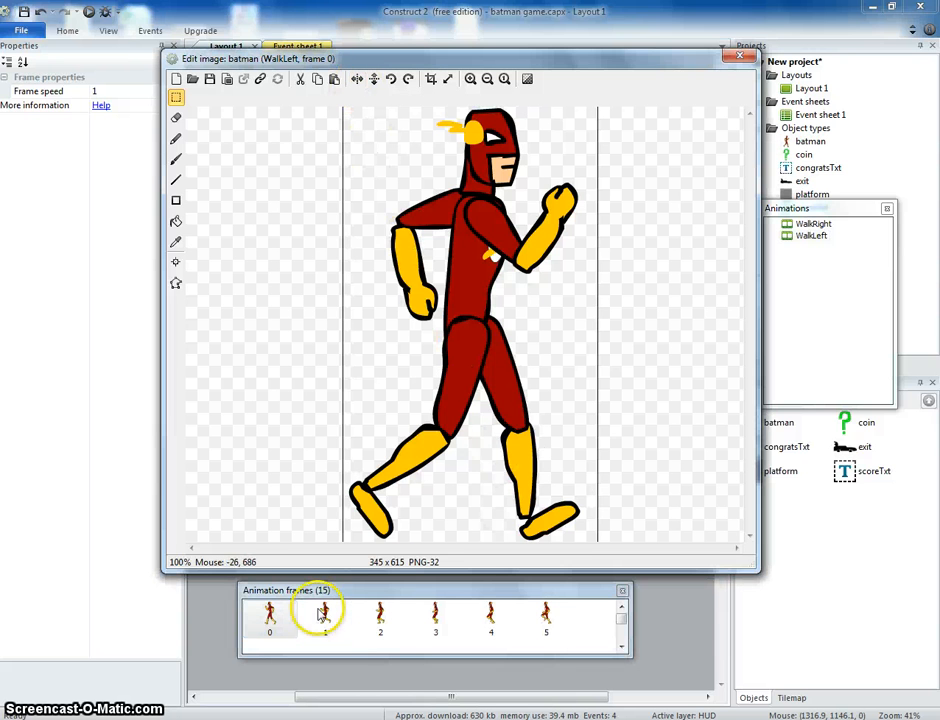
# Flip through the WalkLeft frames to examine the direction the figure faces in each one.
pyautogui.press('Right')
pyautogui.press('Right')
pyautogui.press('Right')
pyautogui.press('Right')
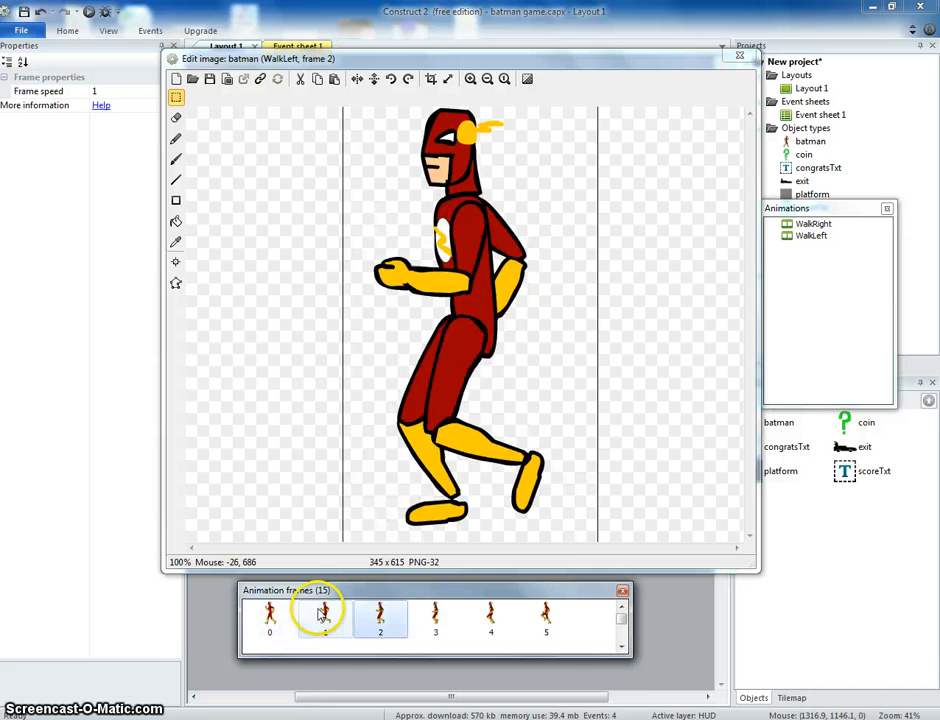
pyautogui.press('Left')
pyautogui.press('Left')
pyautogui.press('Left')
pyautogui.press('Left')
pyautogui.press('Left')
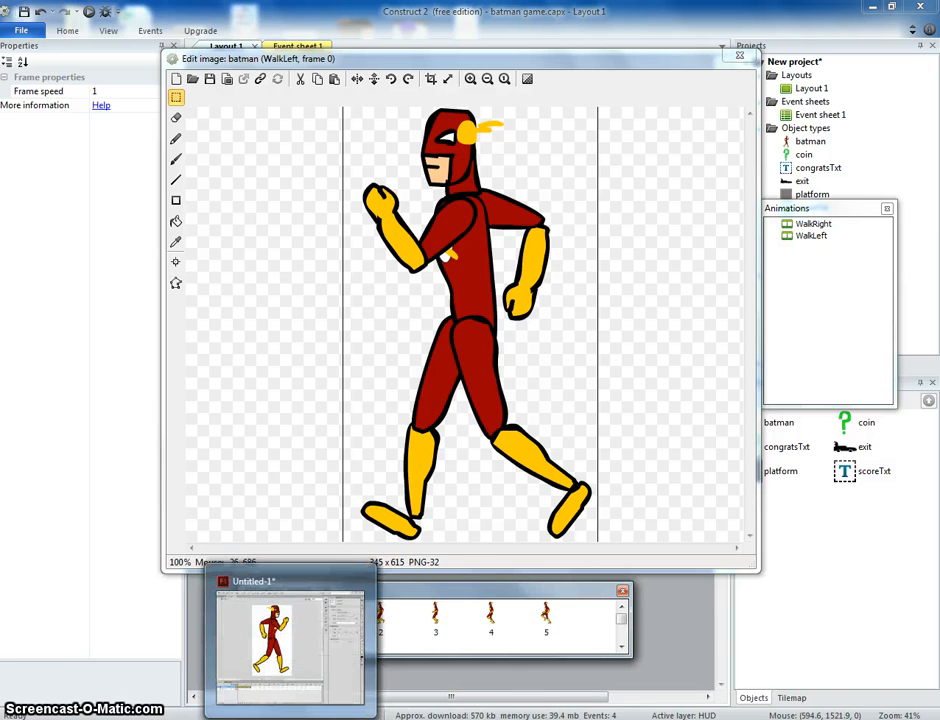
# Switch to the Untitled-1 document in Flash and remove all armature frames after frame 1.
pyautogui.click(291, 718)
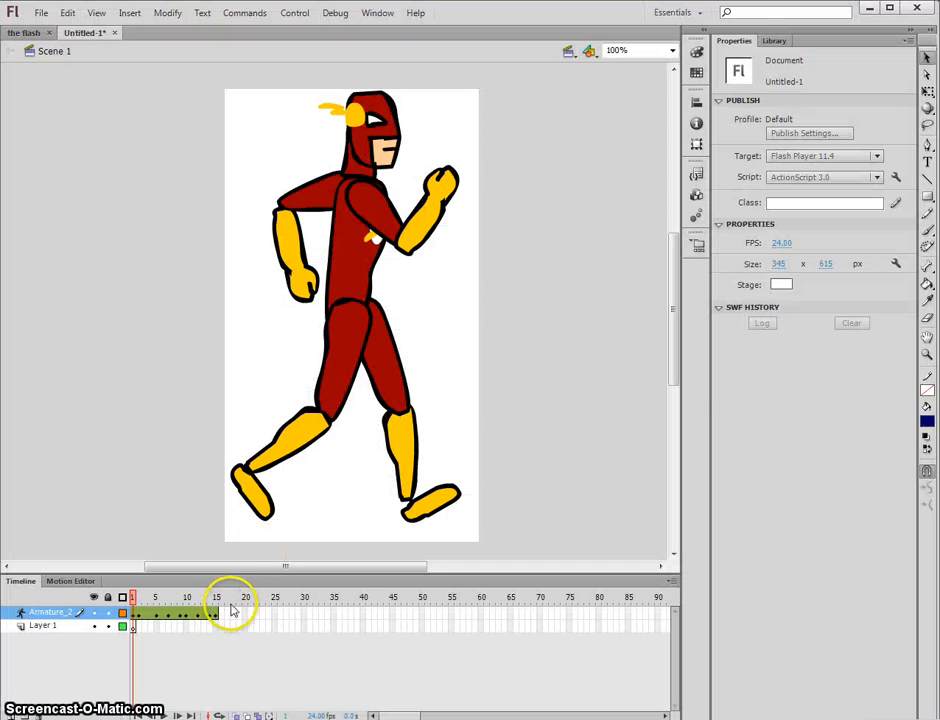
pyautogui.moveTo(232, 613); pyautogui.dragTo(138, 614)
pyautogui.rightClick(185, 618)
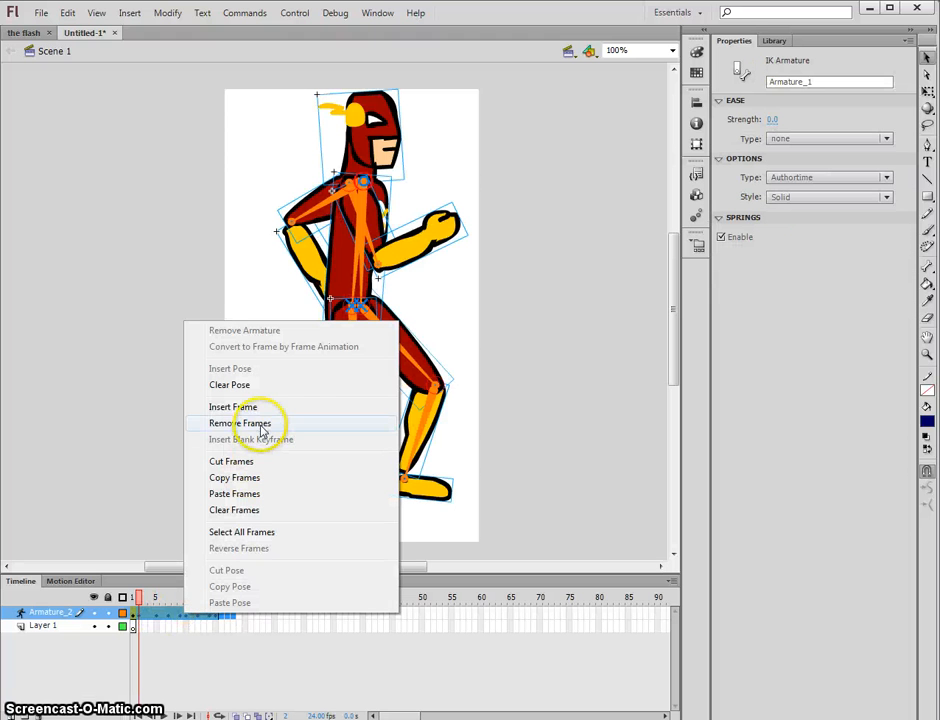
pyautogui.click(248, 422)
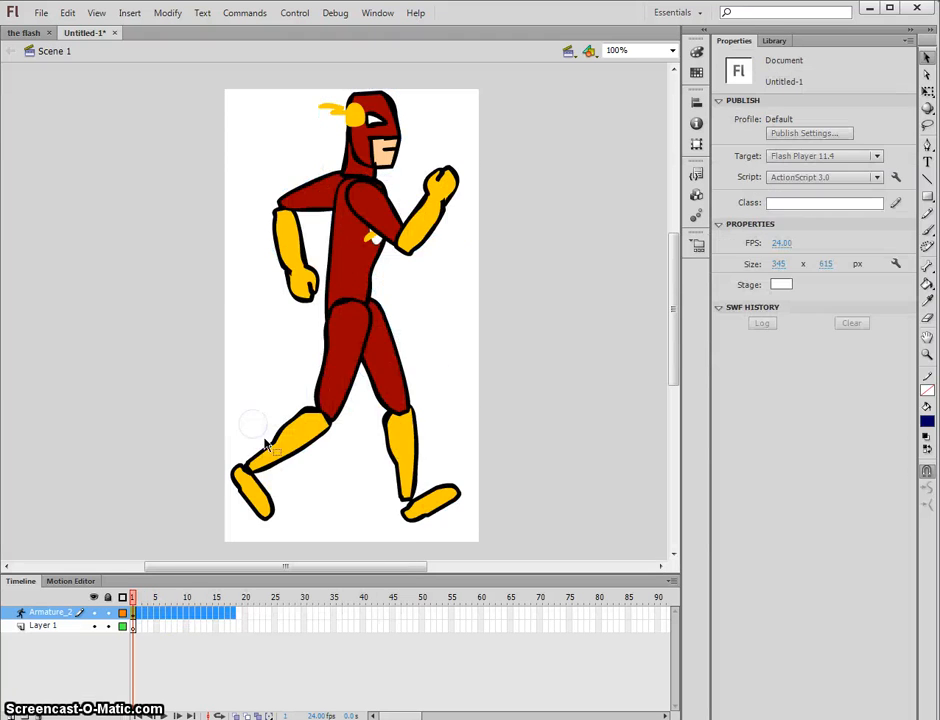
# Pose the armature on frame 1 as a jump, with knees raised, lower legs tucked back and both arms bent.
pyautogui.moveTo(308, 430); pyautogui.dragTo(306, 446)
pyautogui.moveTo(412, 460); pyautogui.dragTo(367, 428)
pyautogui.click(397, 252)
pyautogui.moveTo(300, 277); pyautogui.dragTo(374, 247)
pyautogui.moveTo(447, 200)
pyautogui.mouseDown()
pyautogui.moveTo(446, 188)
pyautogui.moveTo(446, 198)
pyautogui.mouseUp()
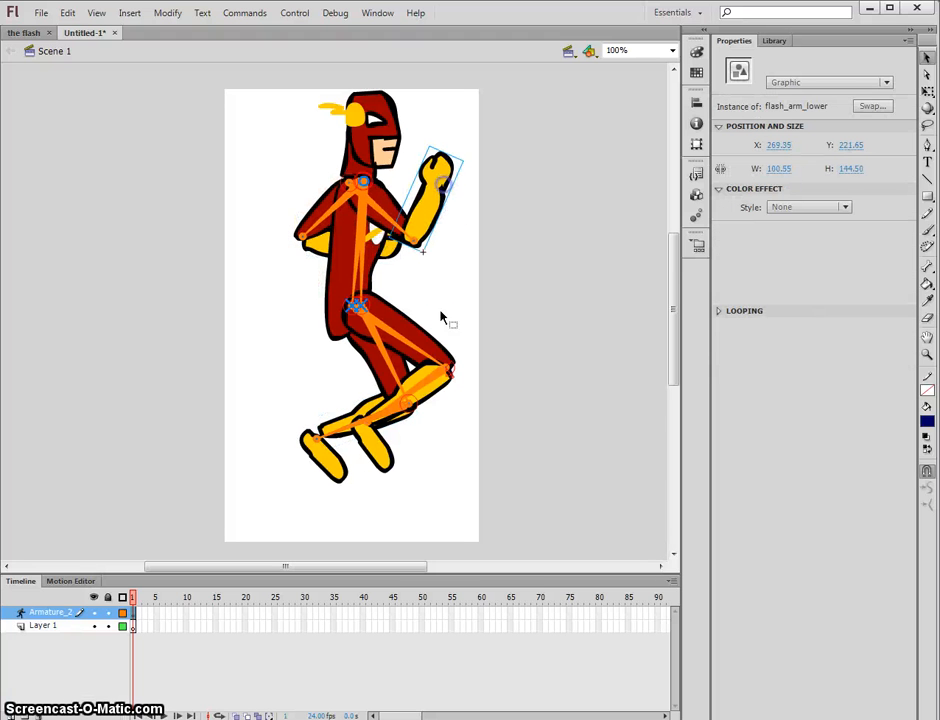
pyautogui.moveTo(427, 342); pyautogui.dragTo(427, 331)
pyautogui.moveTo(427, 391); pyautogui.dragTo(364, 402)
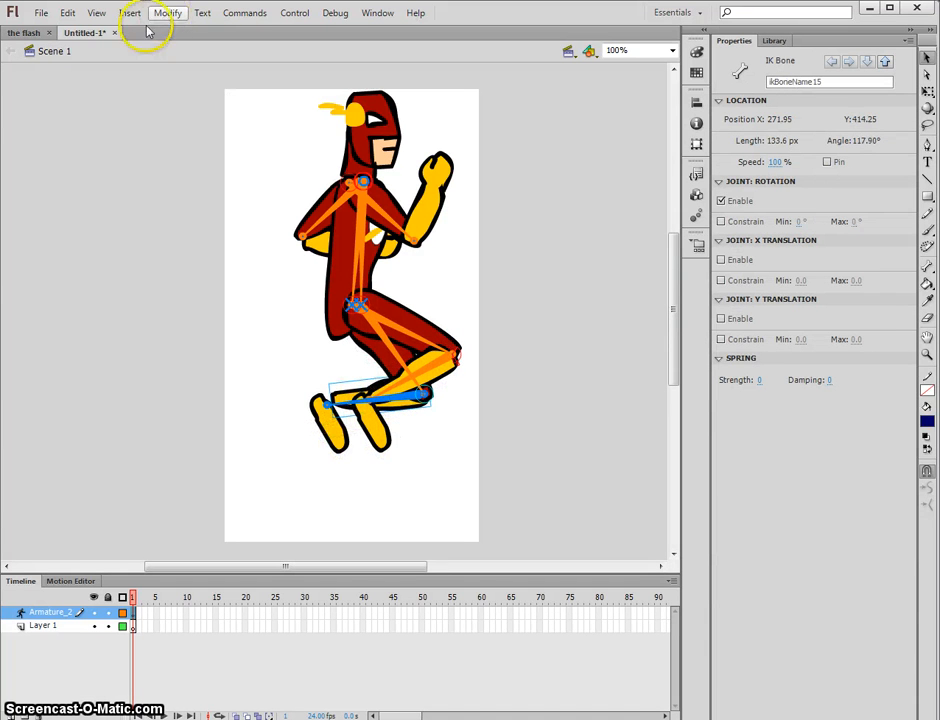
# Export the jump pose as a PNG sequence named flash_jump into the flash walk cycle folder.
pyautogui.click(48, 16)
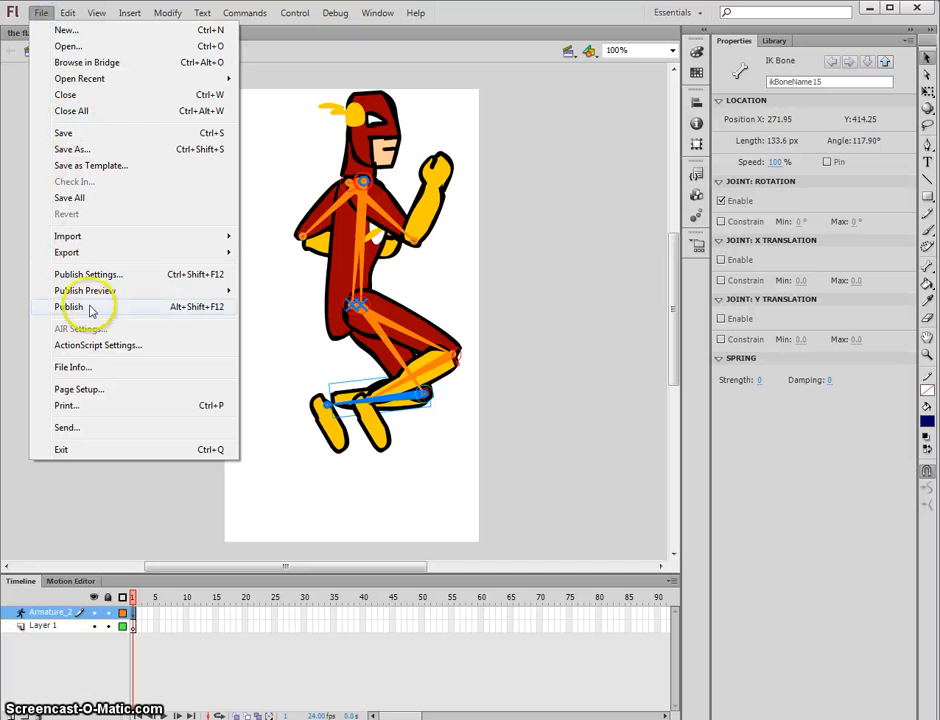
pyautogui.moveTo(130, 253)
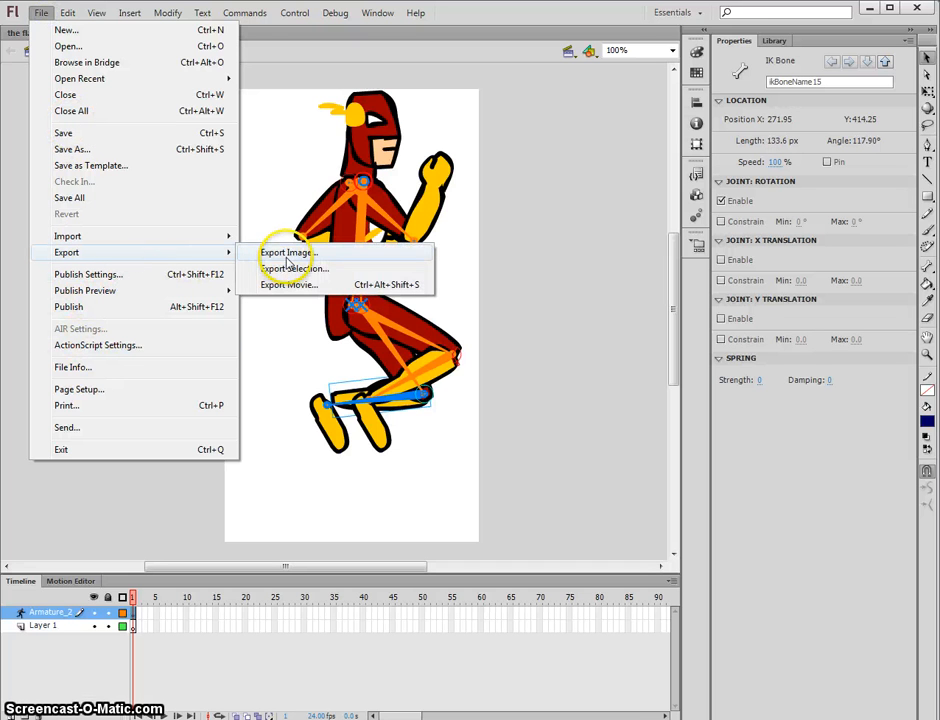
pyautogui.click(304, 286)
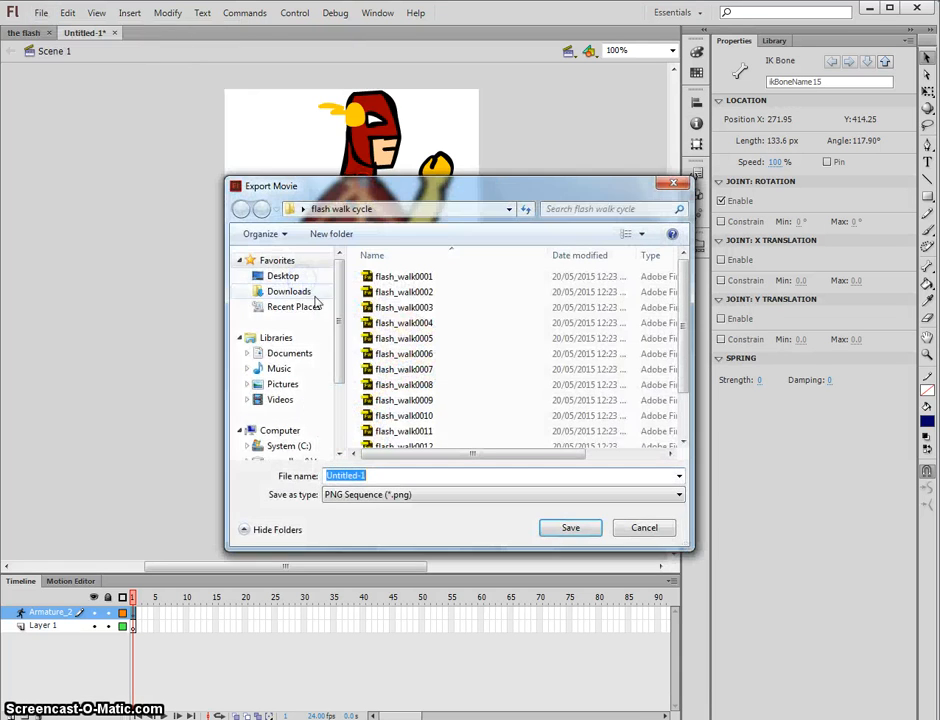
pyautogui.write('flash_jump')
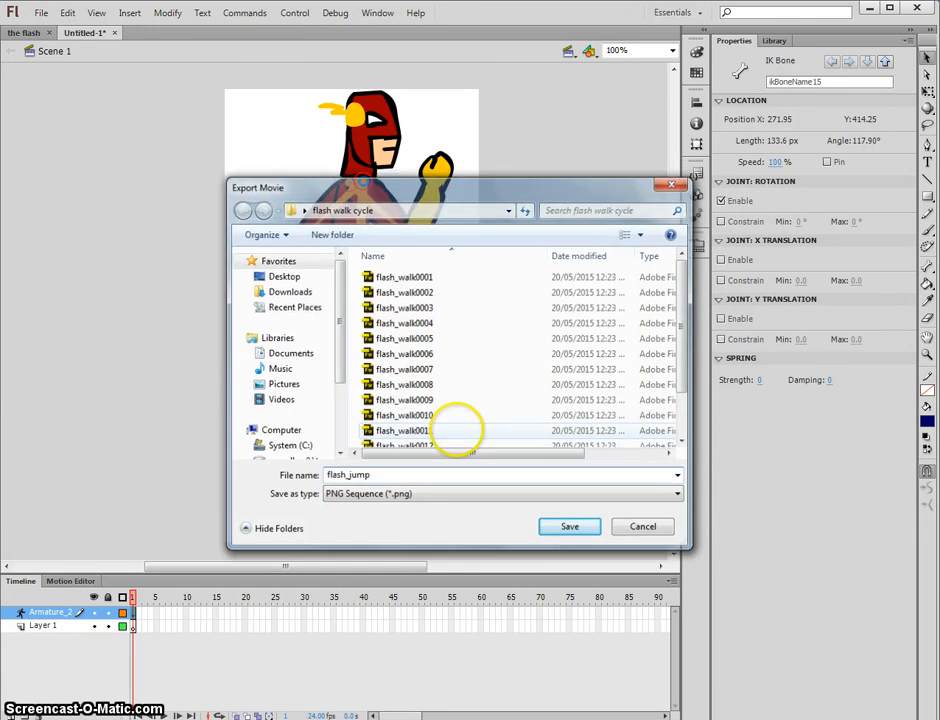
pyautogui.press('Return')
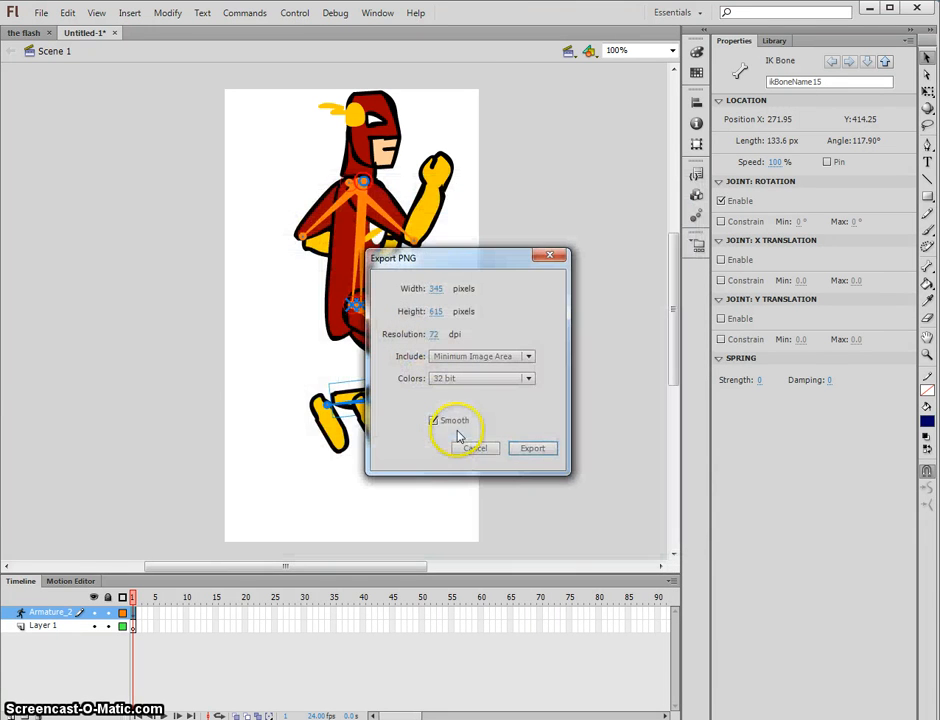
pyautogui.click(537, 449)
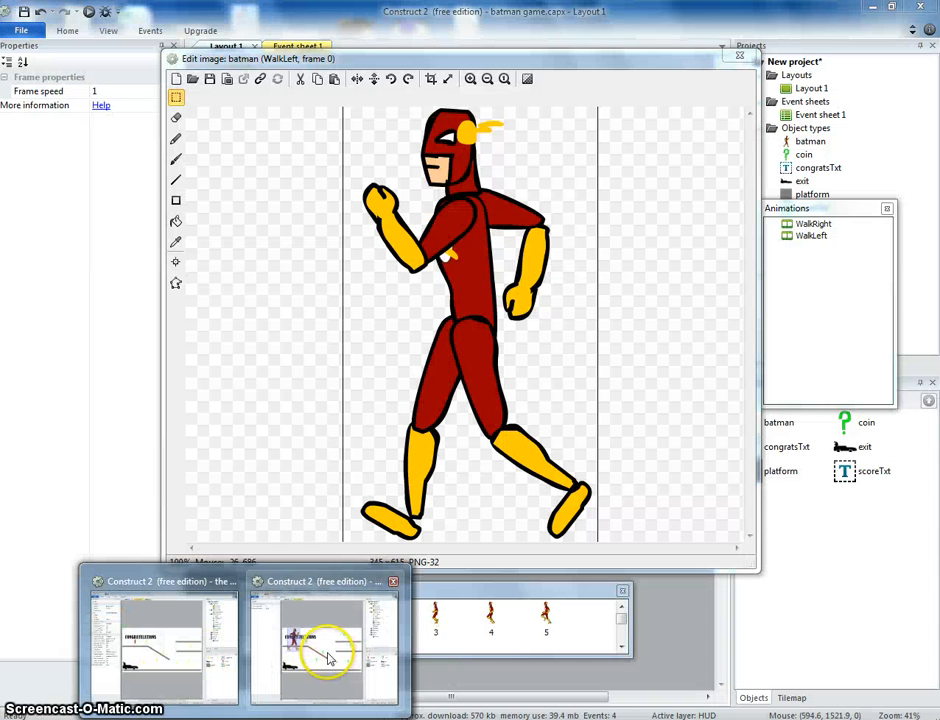
# Switch to the batman game project in Construct 2, add an animation named Jump to the sprite, and select it.
pyautogui.click(329, 657)
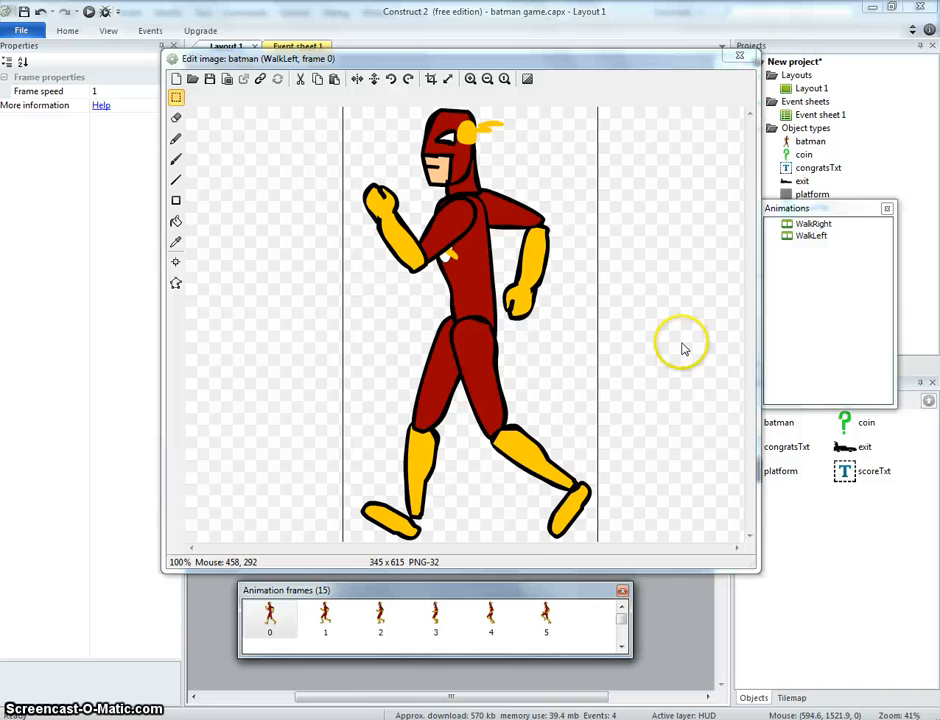
pyautogui.rightClick(807, 280)
pyautogui.click(833, 290)
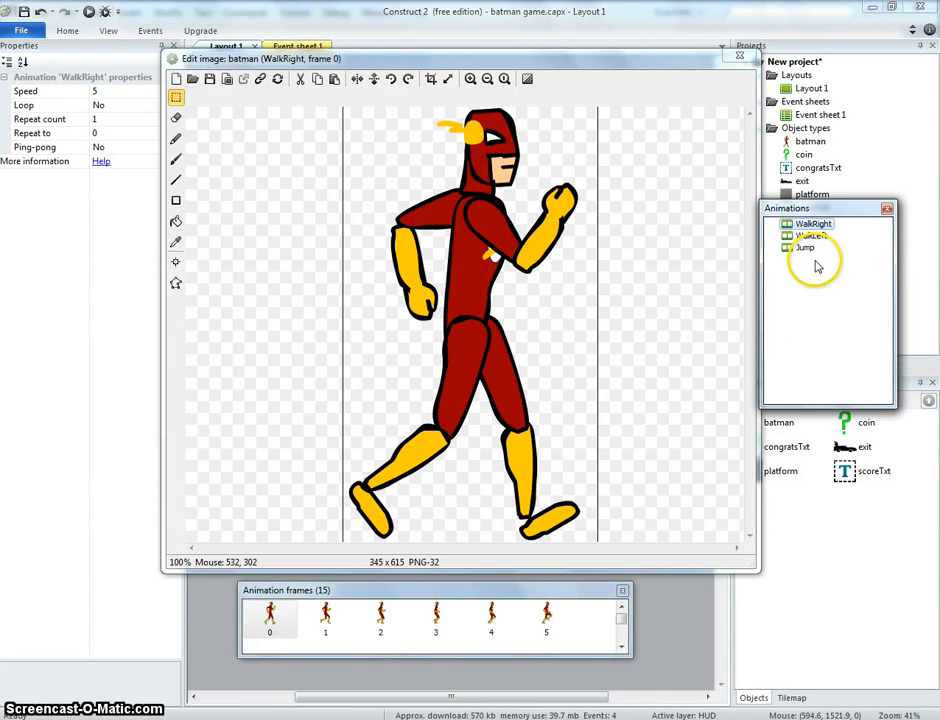
pyautogui.click(805, 249)
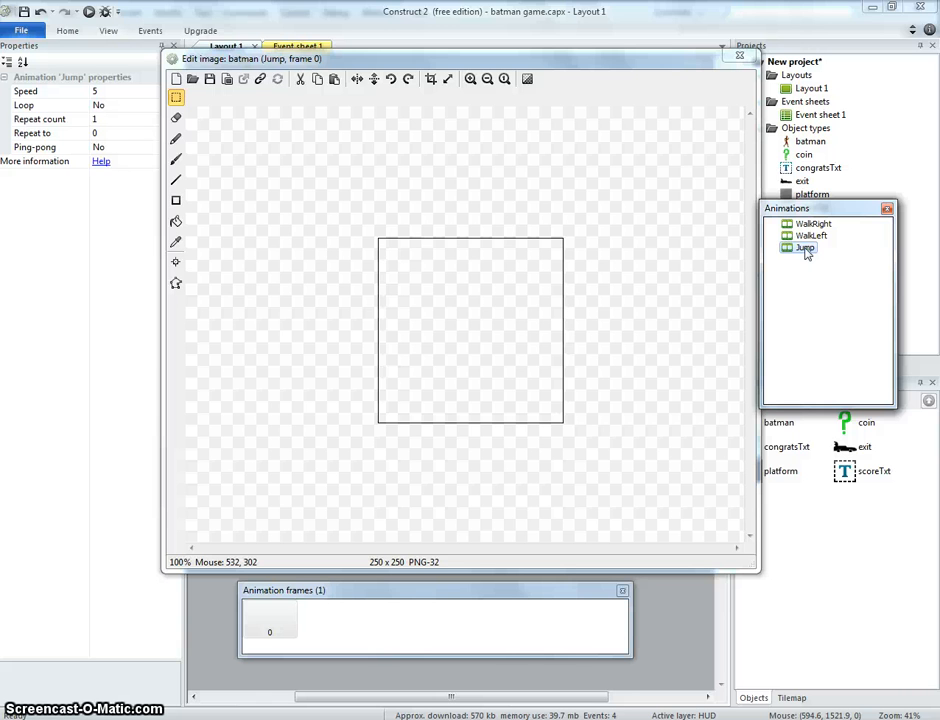
# Load the flash_jump image into frame 0 of the Jump animation and crop its transparent edges.
pyautogui.click(193, 84)
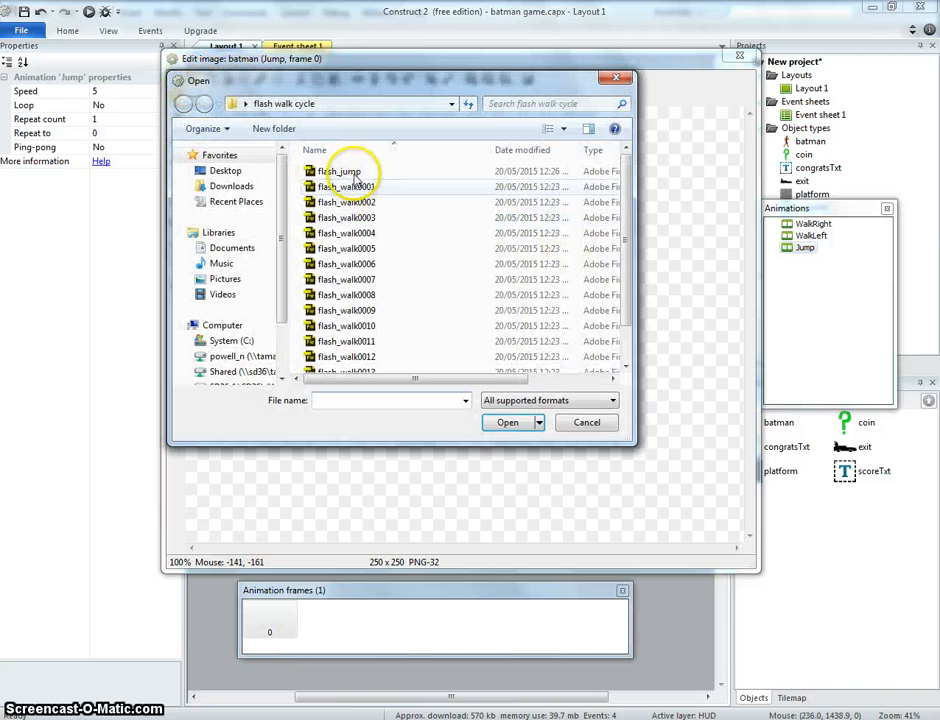
pyautogui.click(340, 171)
pyautogui.click(506, 422)
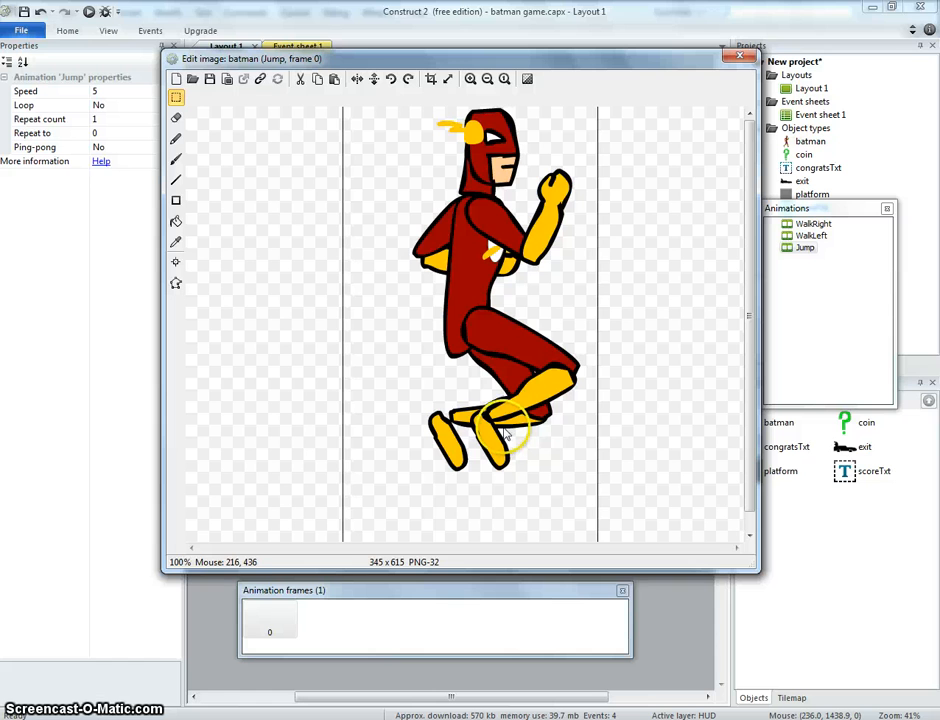
pyautogui.click(434, 79)
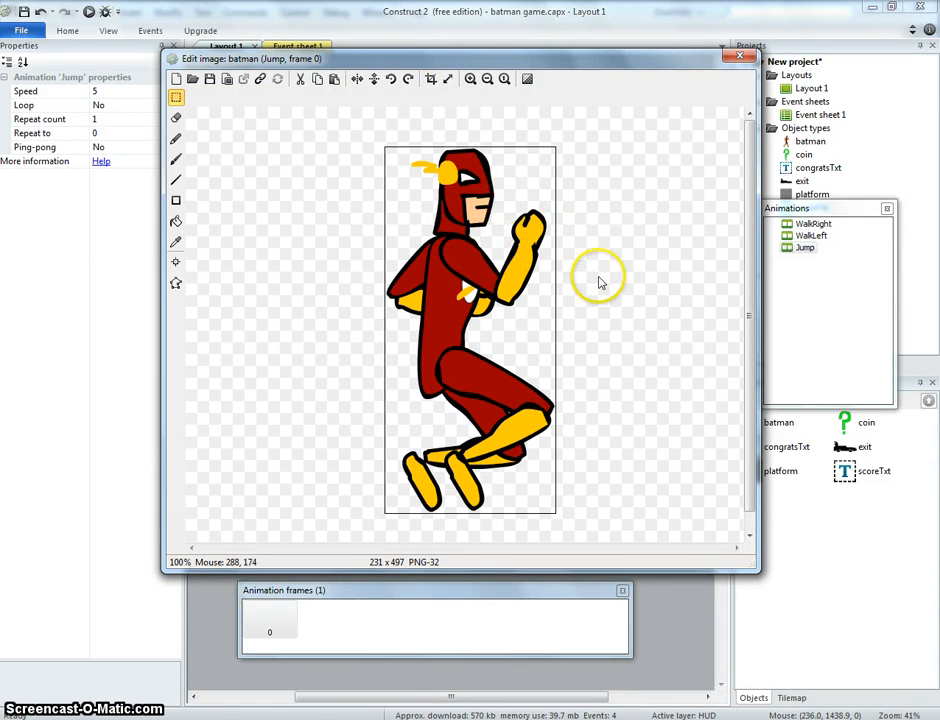
# Close the image editor, shrink the batman sprite on the layout, and place it on the upper-left platform.
pyautogui.click(741, 57)
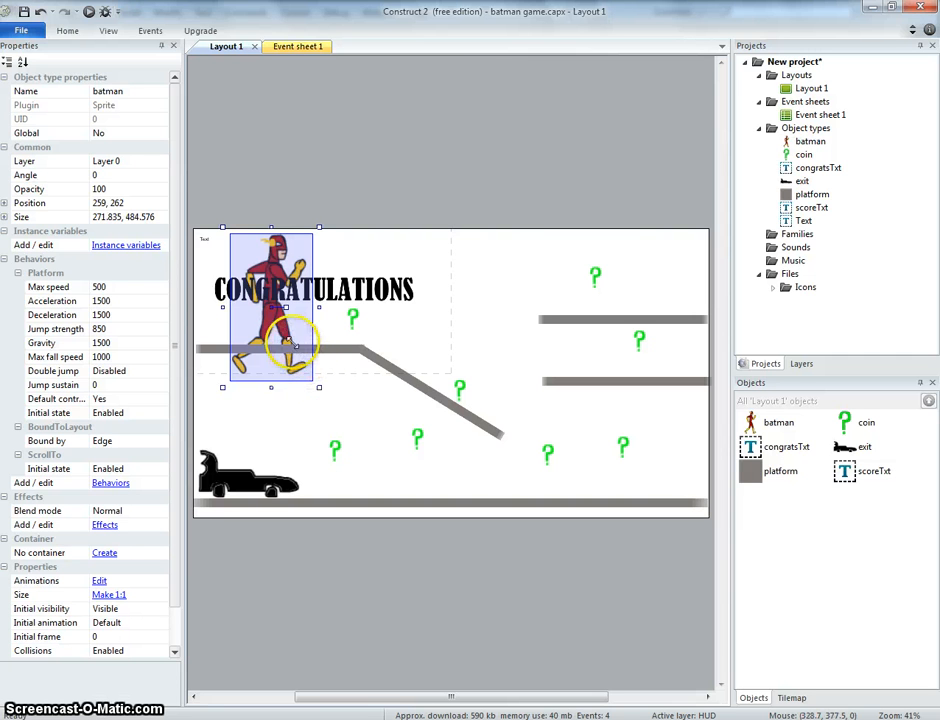
pyautogui.moveTo(313, 385); pyautogui.dragTo(262, 332)
pyautogui.click(270, 217)
pyautogui.click(245, 267)
pyautogui.click(381, 207)
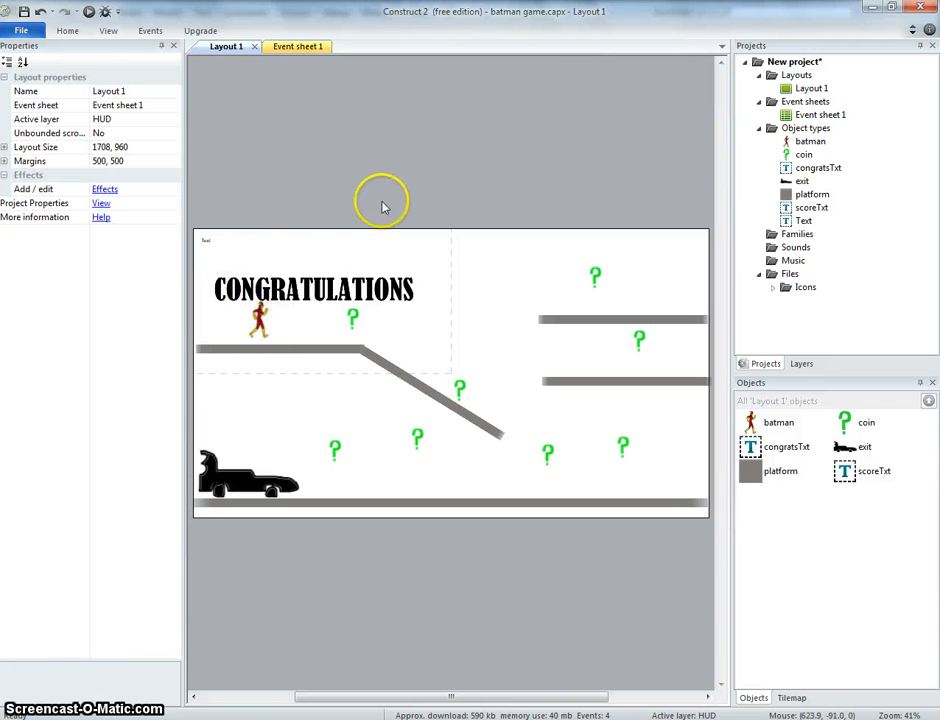
# Preview the game and move the player right and left to test the sprite, then return to Construct 2.
pyautogui.click(89, 12)
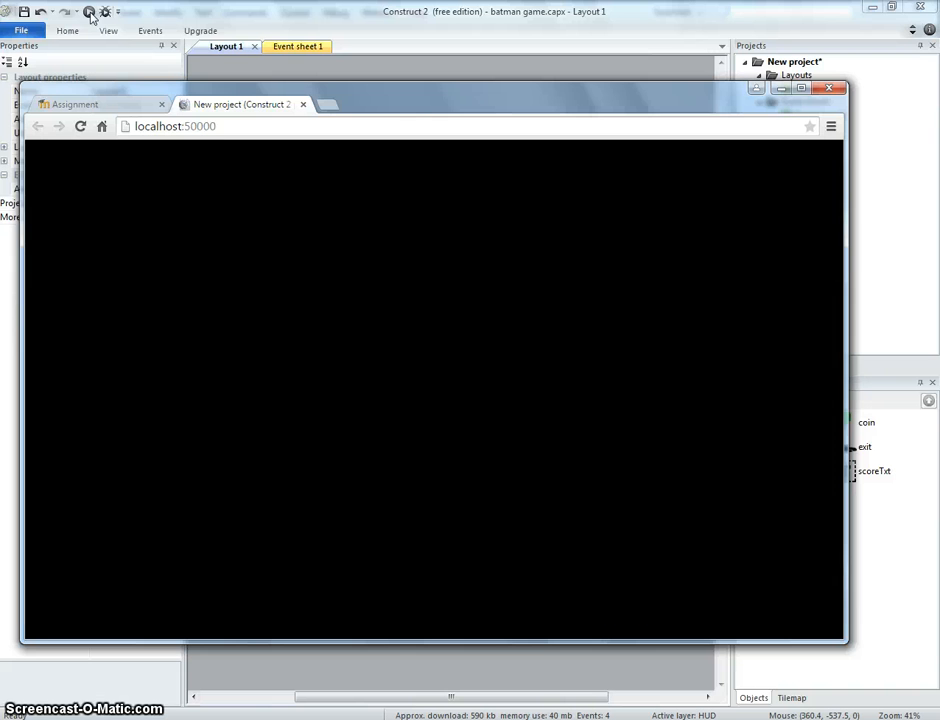
pyautogui.press('Right')
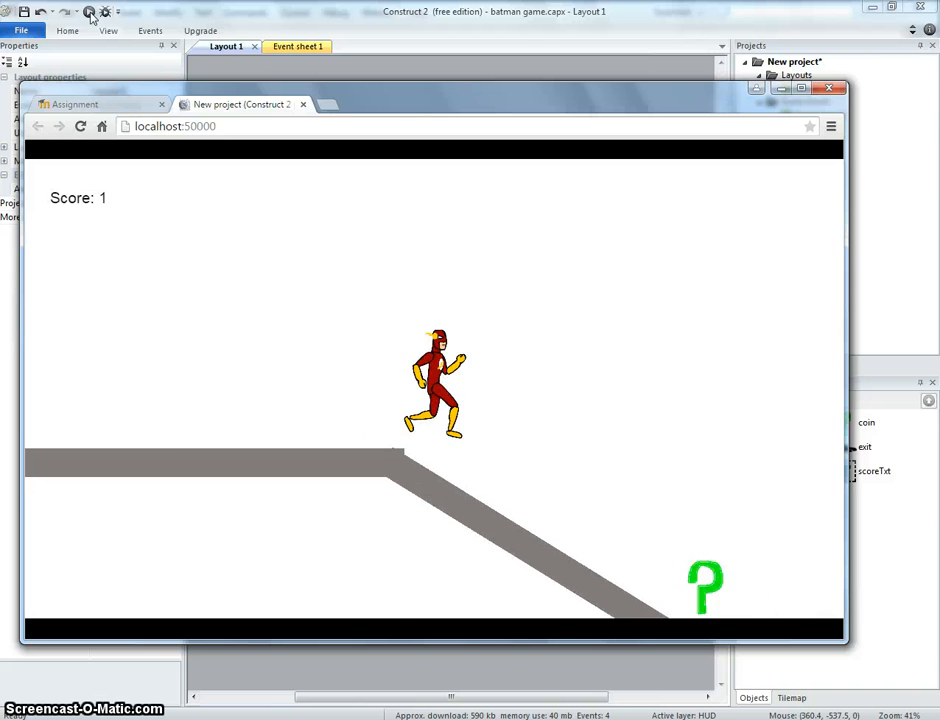
pyautogui.press('Left')
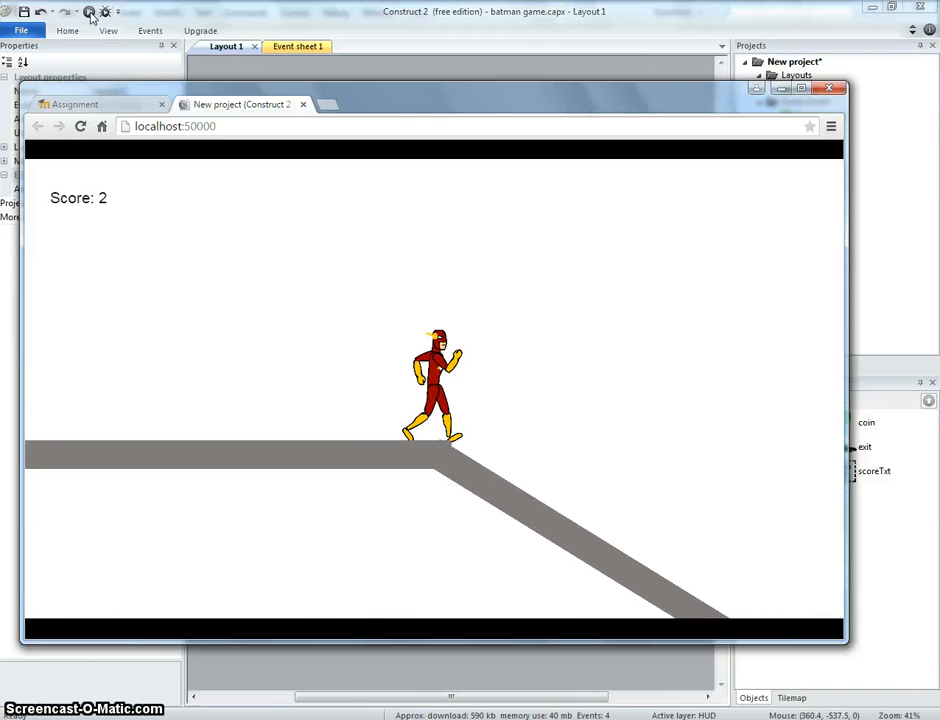
pyautogui.press('Right')
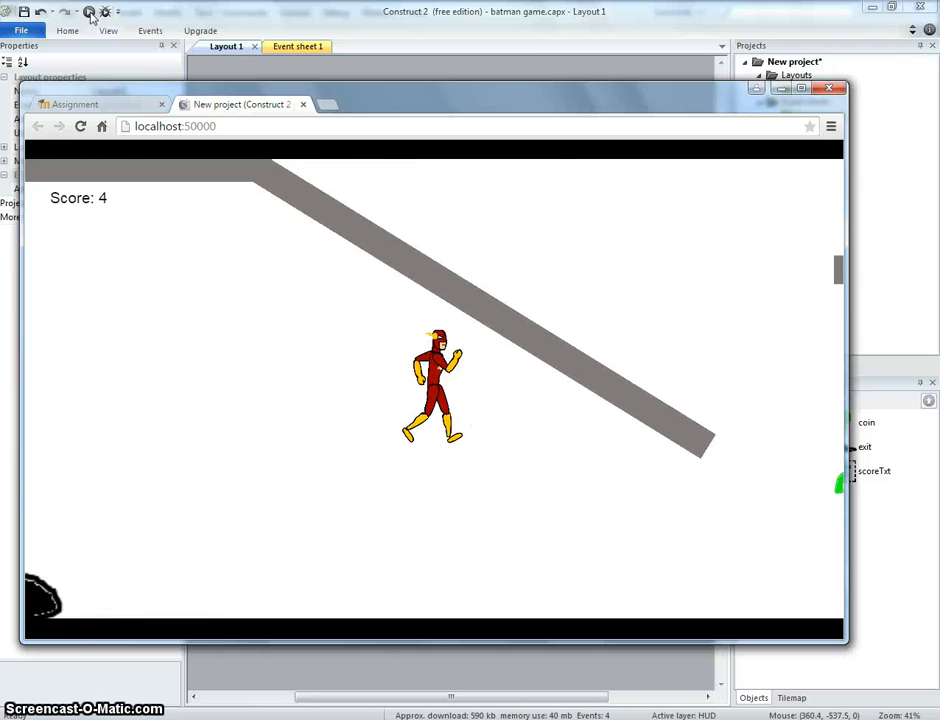
pyautogui.click(290, 14)
pyautogui.click(292, 46)
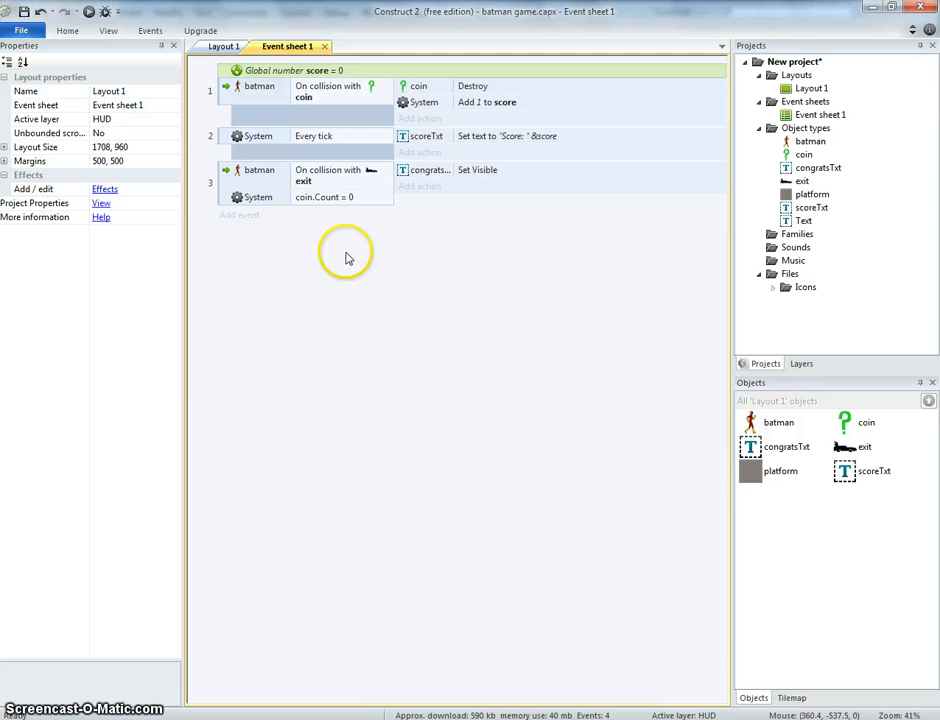
pyautogui.click(250, 219)
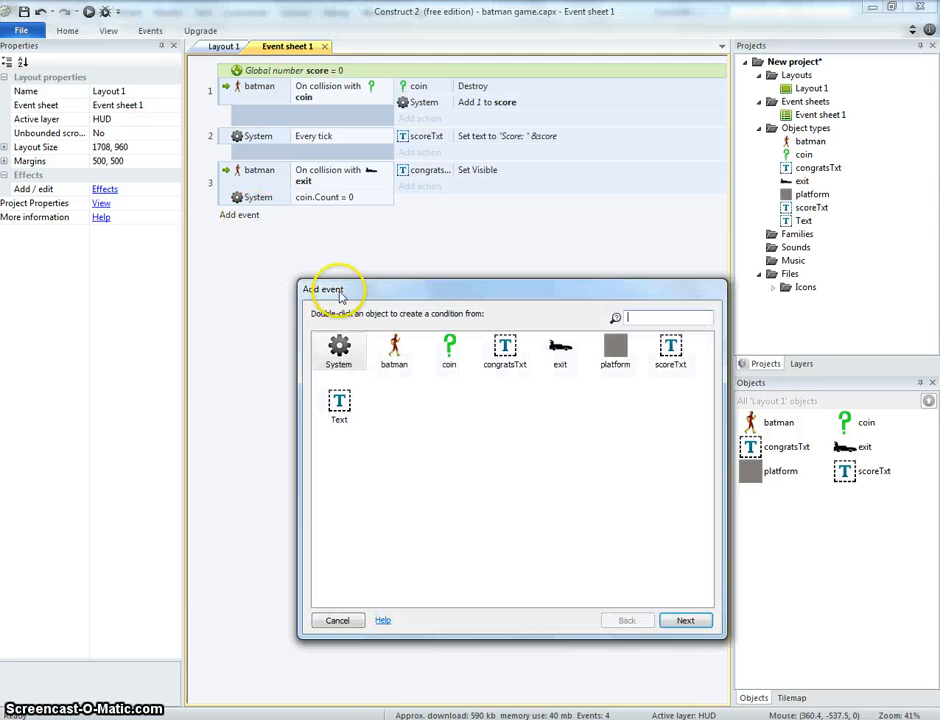
pyautogui.click(337, 620)
# Insert a Keyboard object into the project from Layout 1.
pyautogui.click(222, 46)
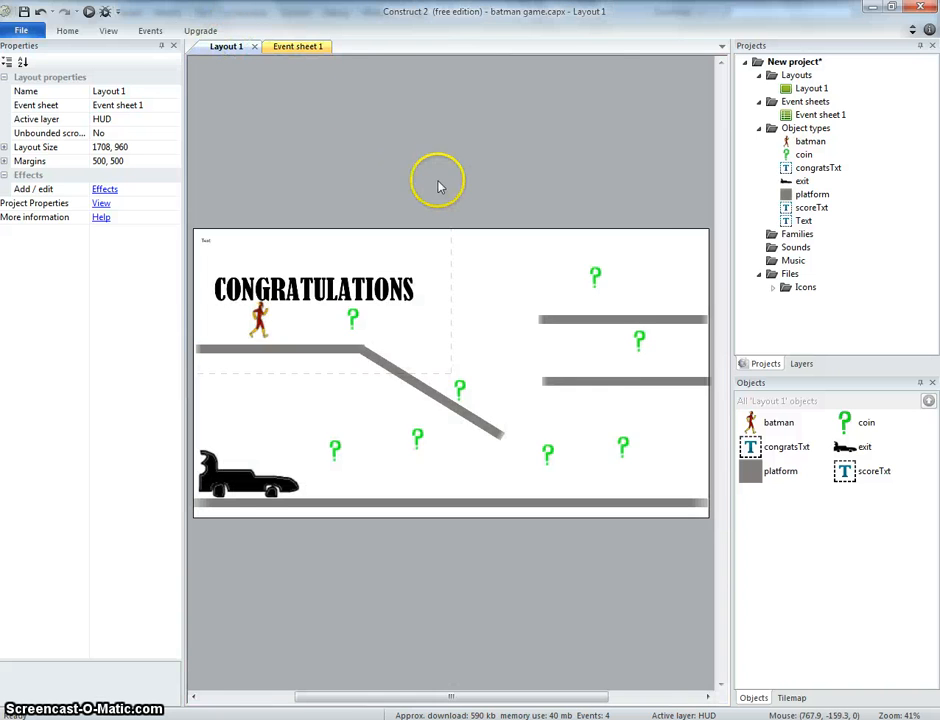
pyautogui.doubleClick(441, 184)
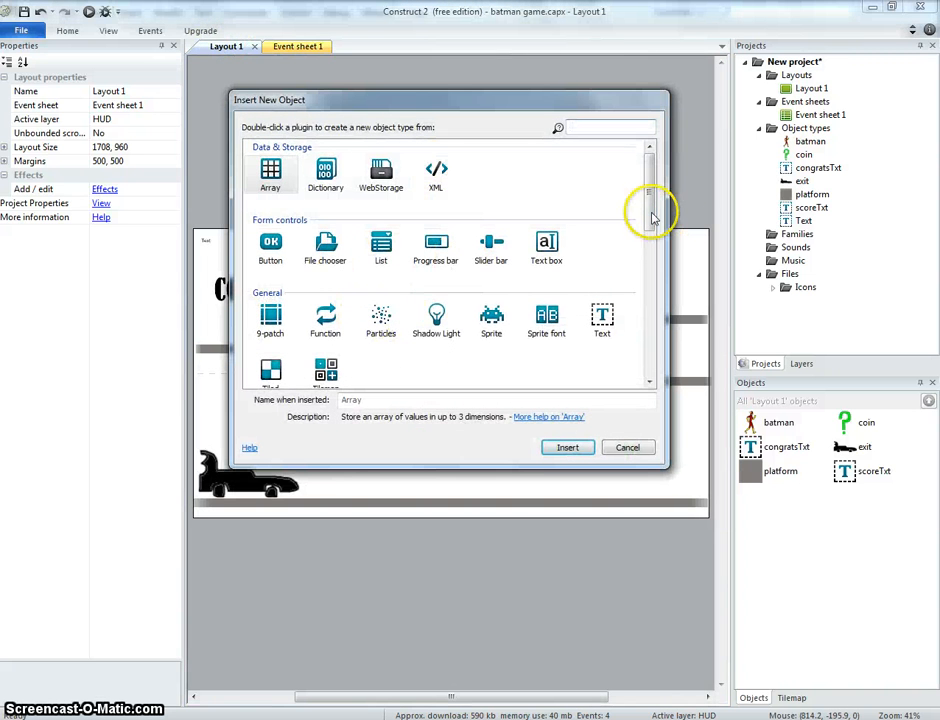
pyautogui.scroll(-3, 655, 260)
pyautogui.doubleClick(328, 268)
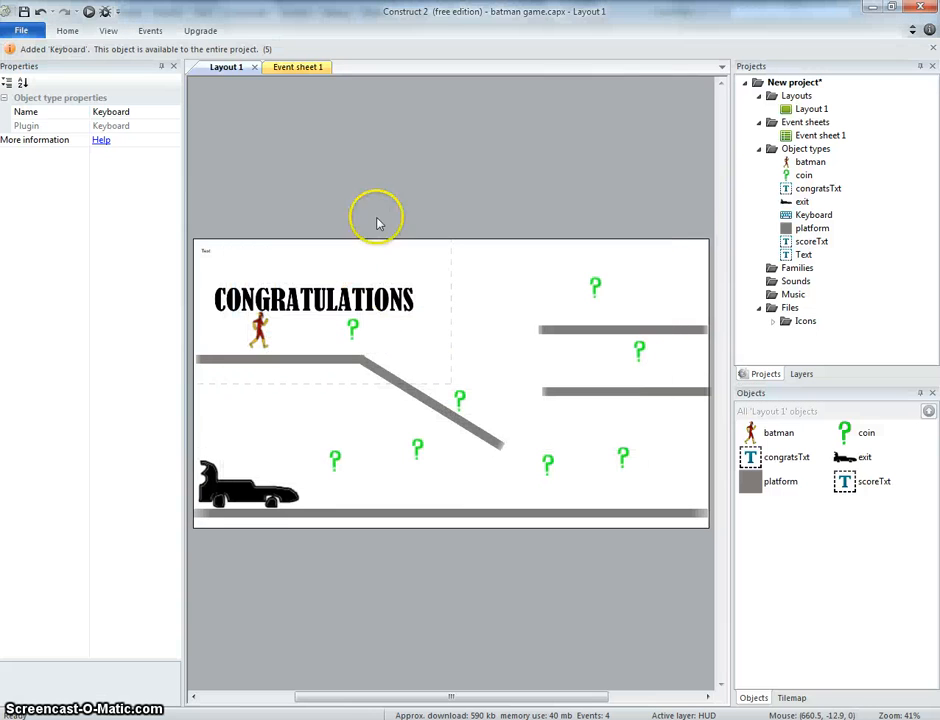
# Add a Keyboard "Key is down" event for the Left arrow to Event sheet 1.
pyautogui.click(308, 68)
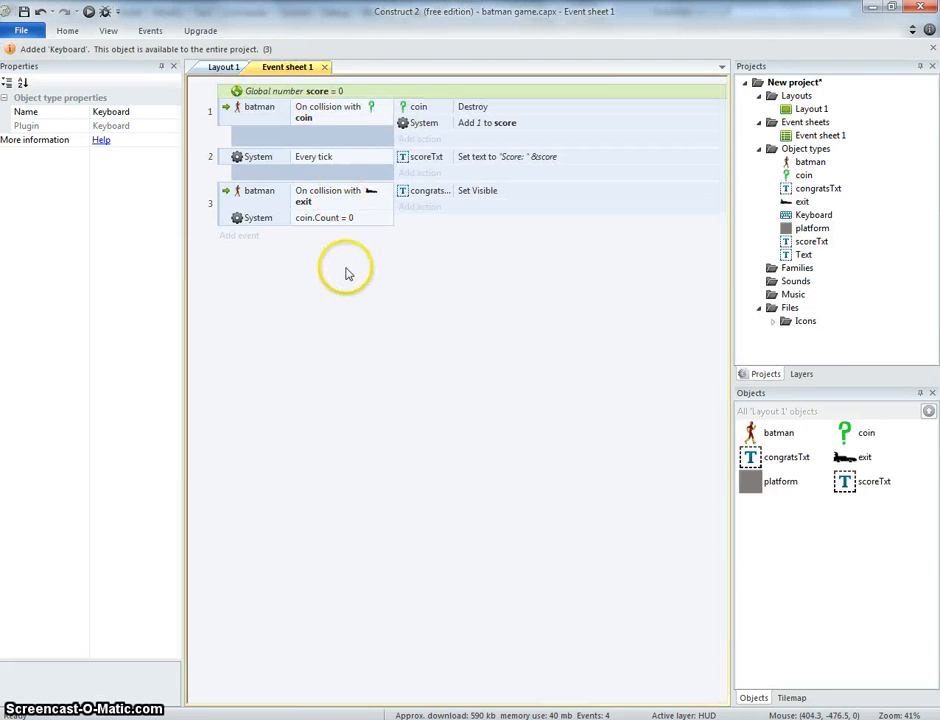
pyautogui.doubleClick(319, 241)
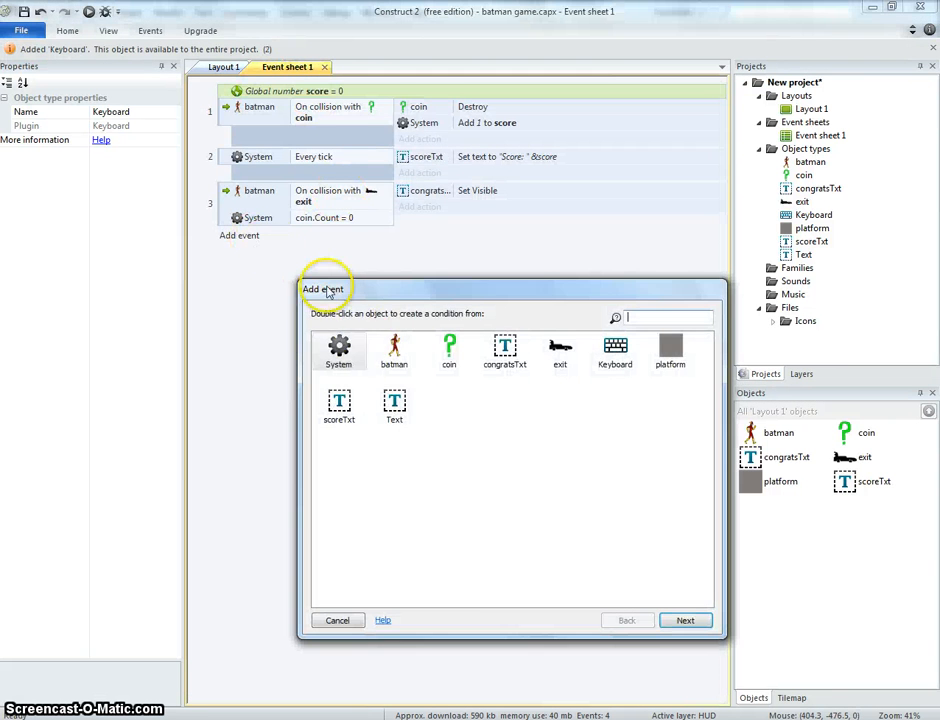
pyautogui.doubleClick(614, 349)
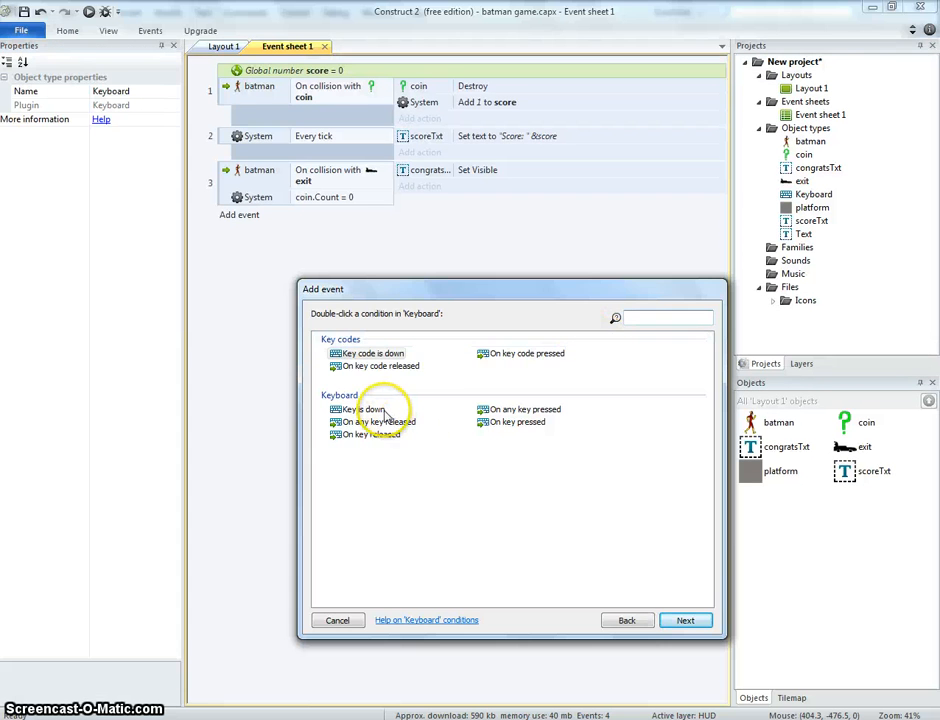
pyautogui.doubleClick(370, 410)
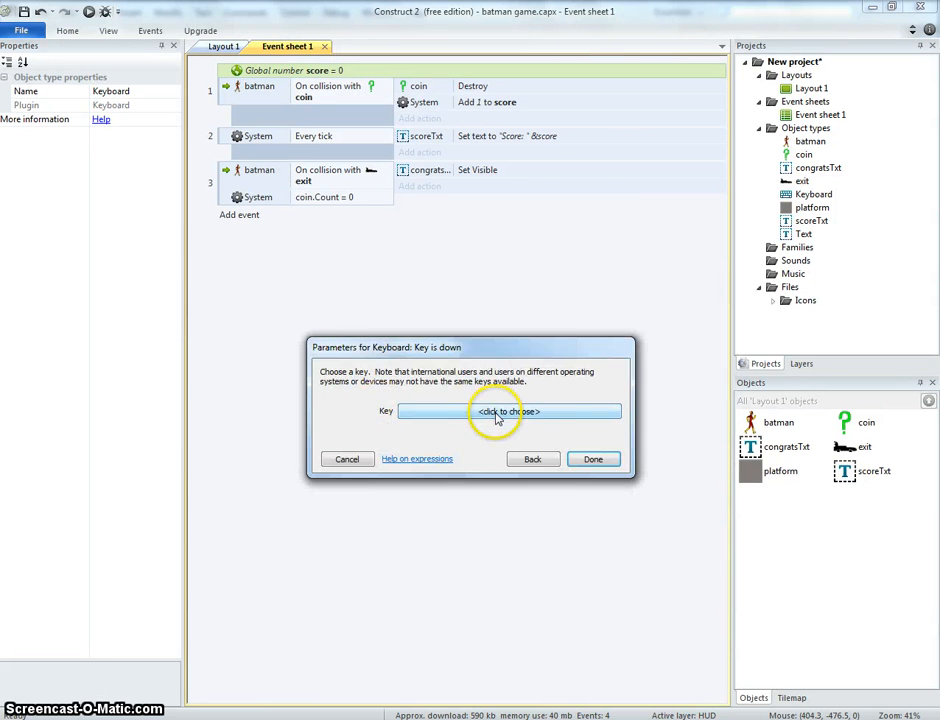
pyautogui.click(497, 412)
pyautogui.press('Left')
pyautogui.click(493, 468)
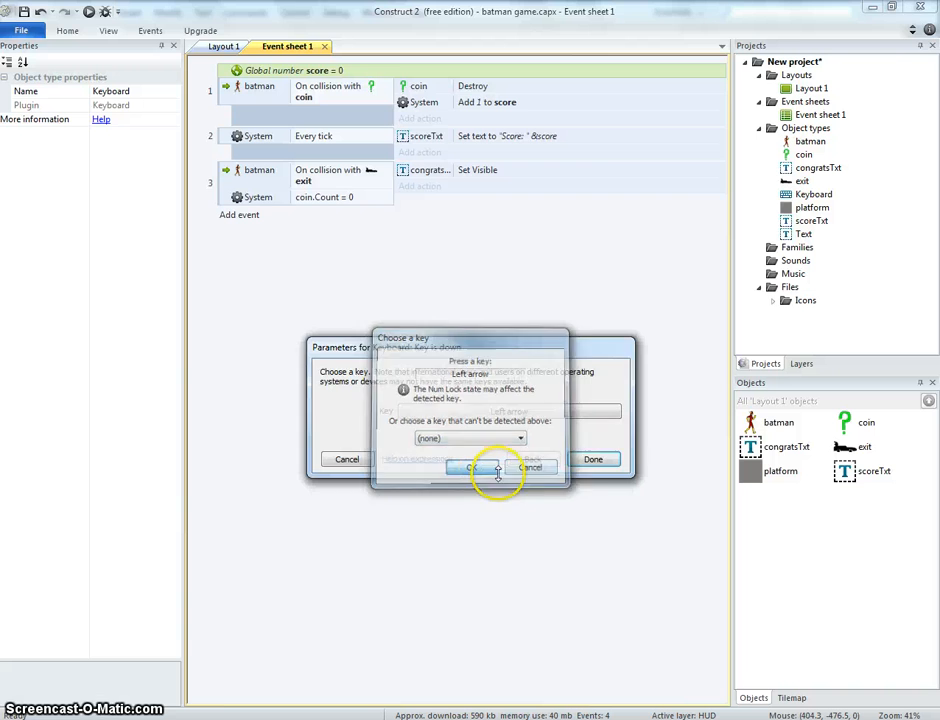
pyautogui.click(593, 462)
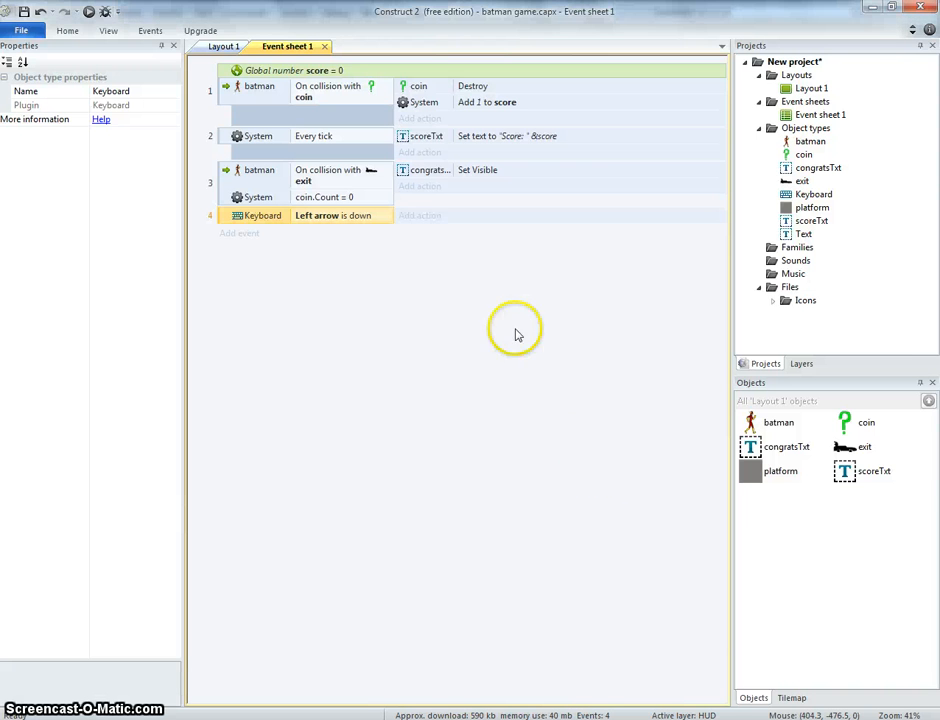
pyautogui.click(419, 217)
pyautogui.doubleClick(397, 348)
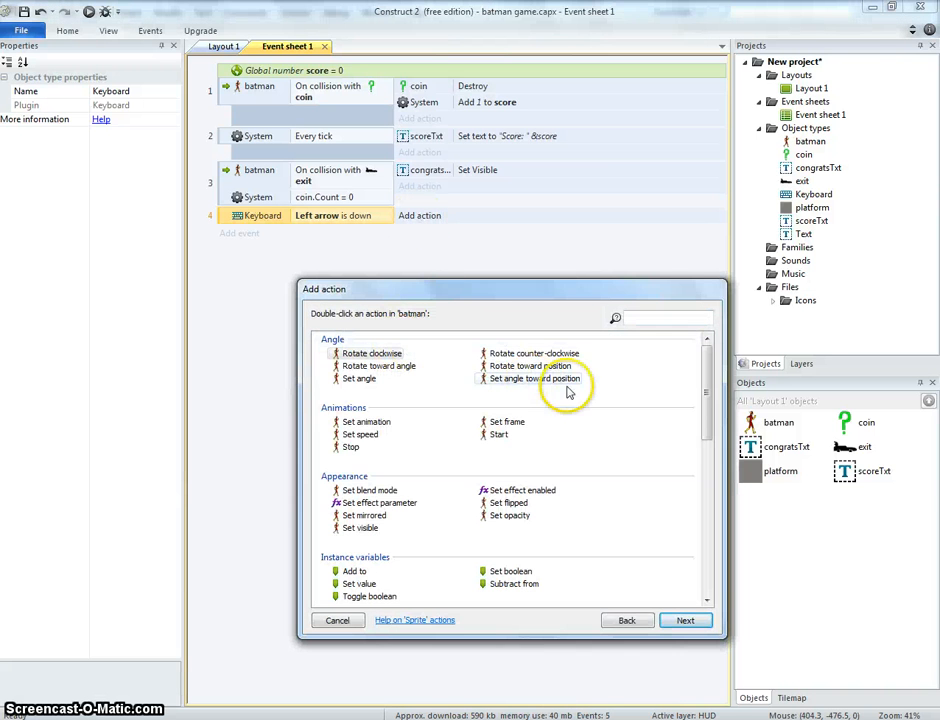
pyautogui.click(338, 621)
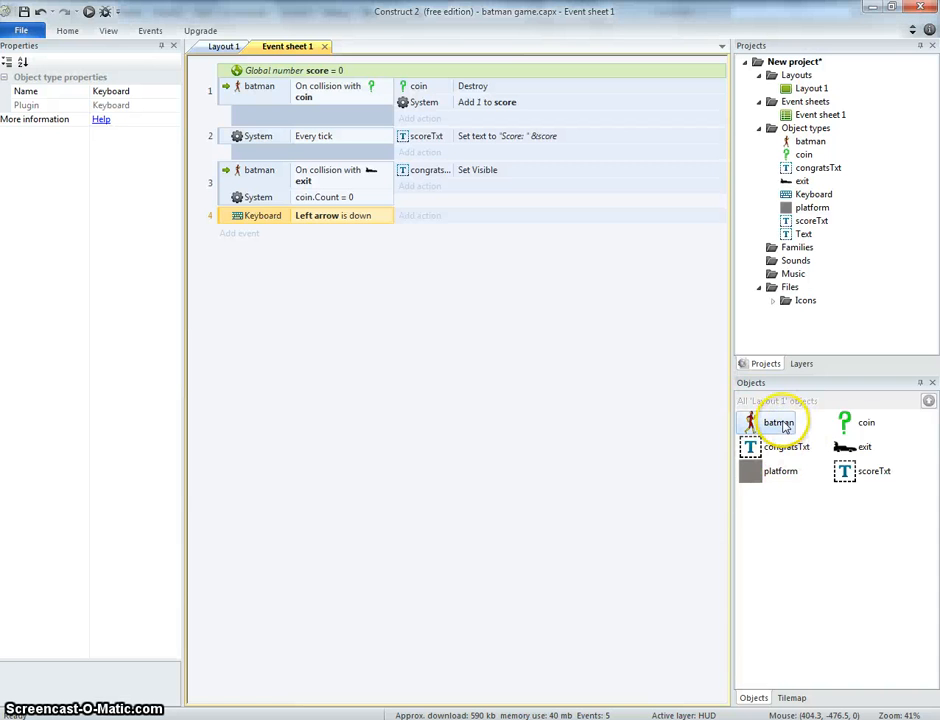
# Rename the batman object to flash.
pyautogui.rightClick(784, 424)
pyautogui.click(830, 522)
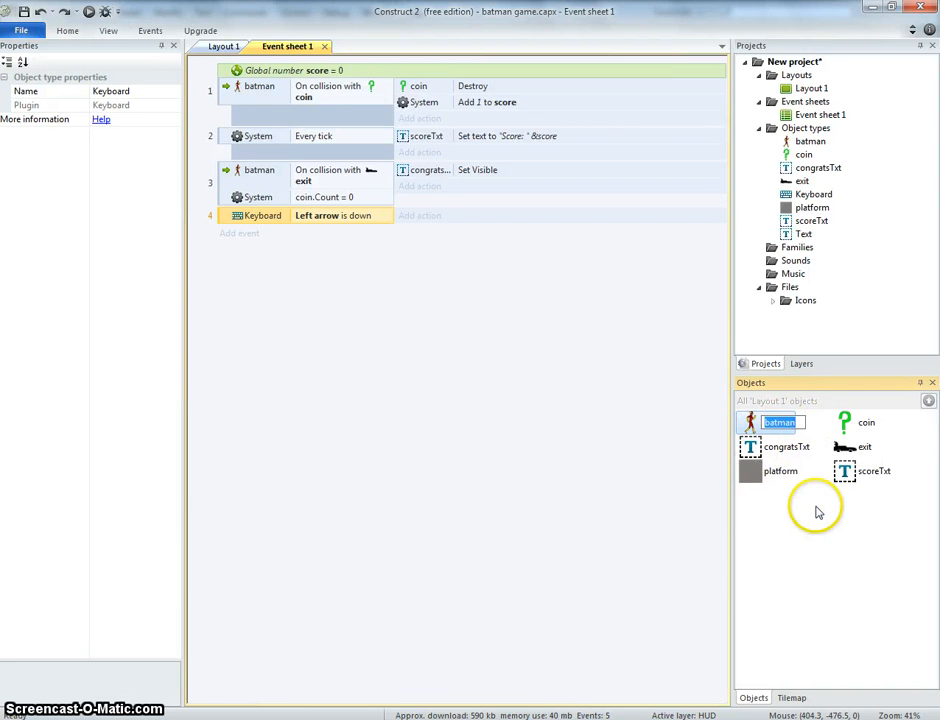
pyautogui.write('flash')
pyautogui.press('Return')
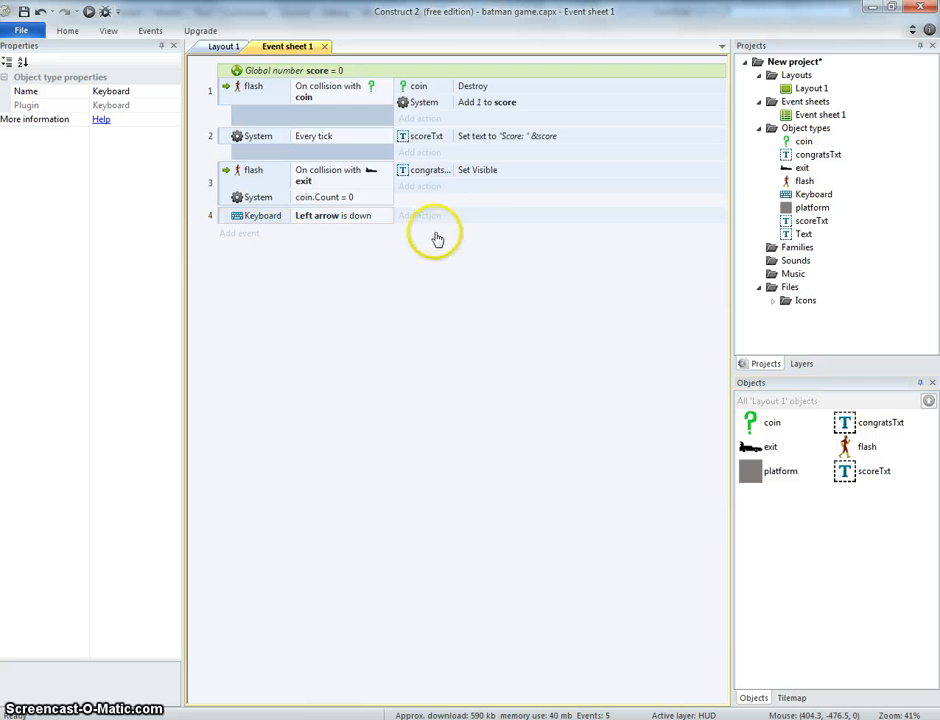
# Add a flash Set animation action to the Left arrow event, playing "WalkLeft" from the beginning.
pyautogui.click(438, 218)
pyautogui.doubleClick(559, 346)
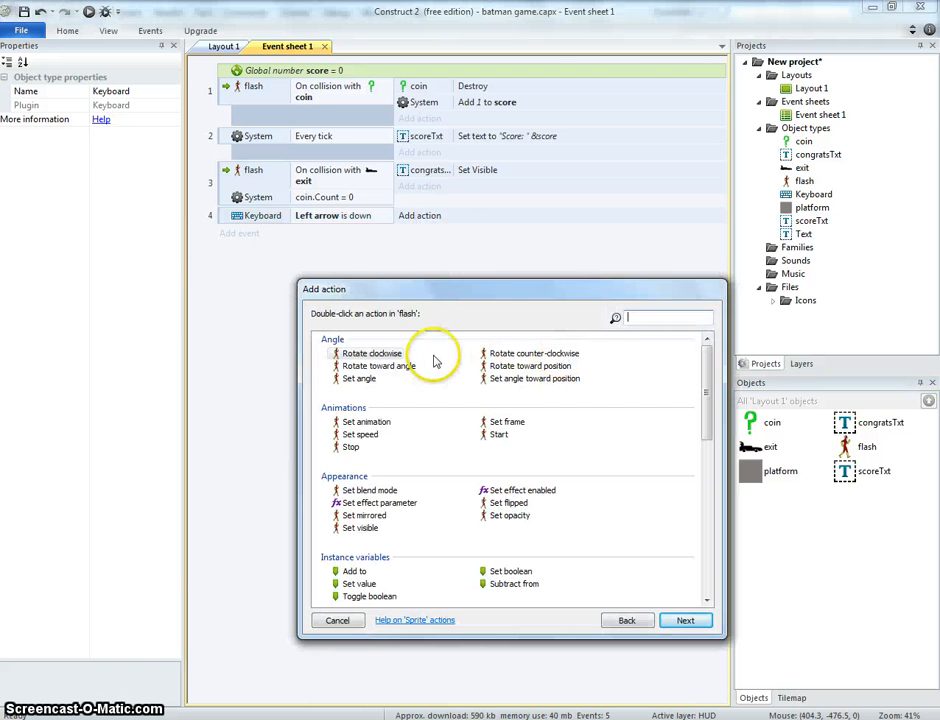
pyautogui.doubleClick(366, 422)
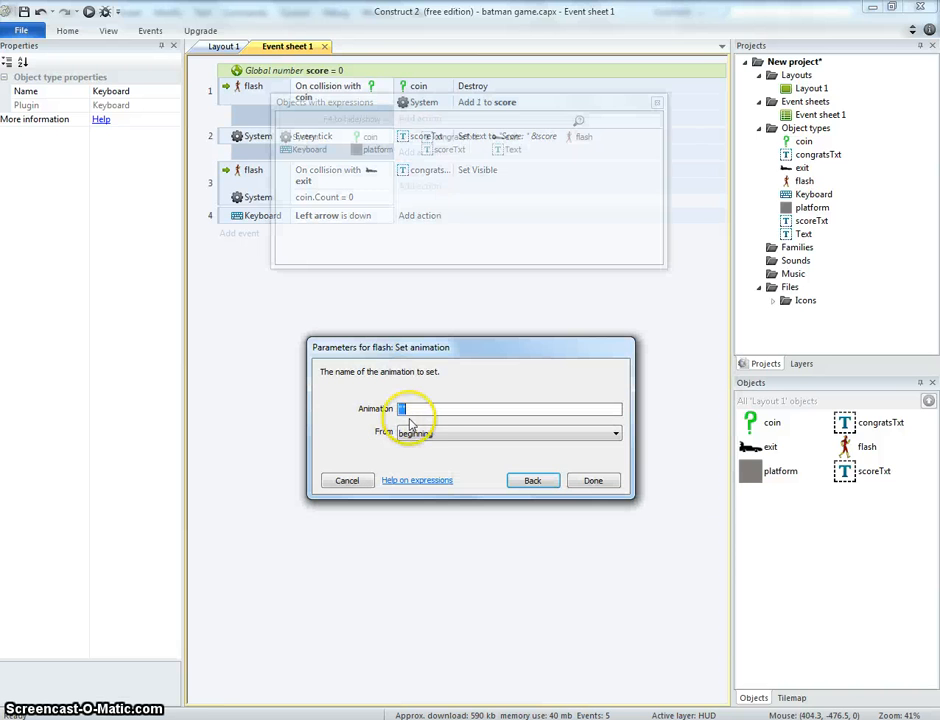
pyautogui.click(403, 410)
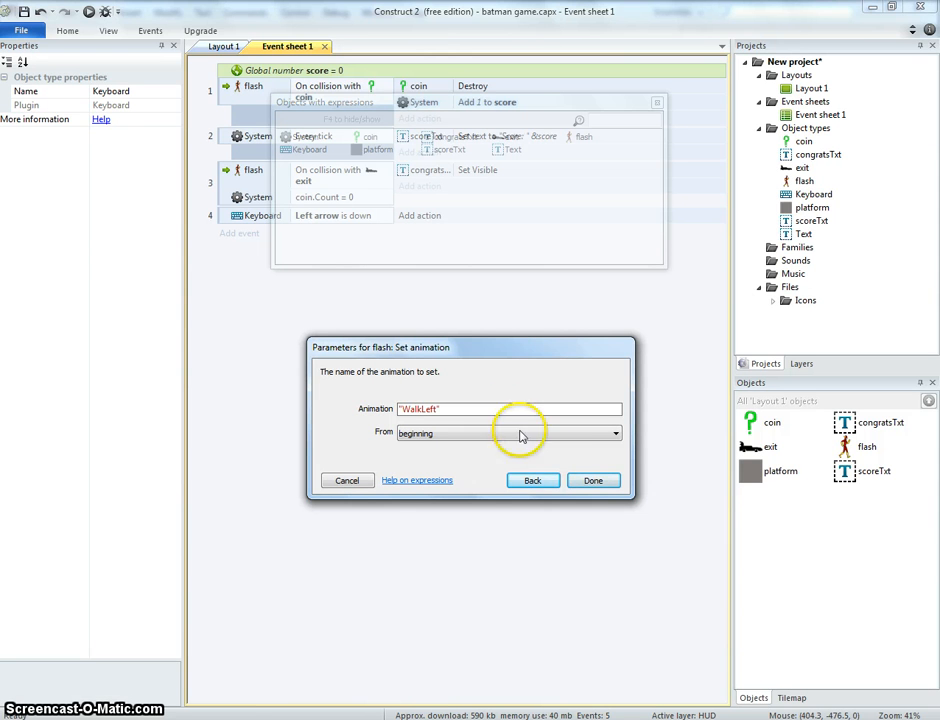
pyautogui.click(590, 481)
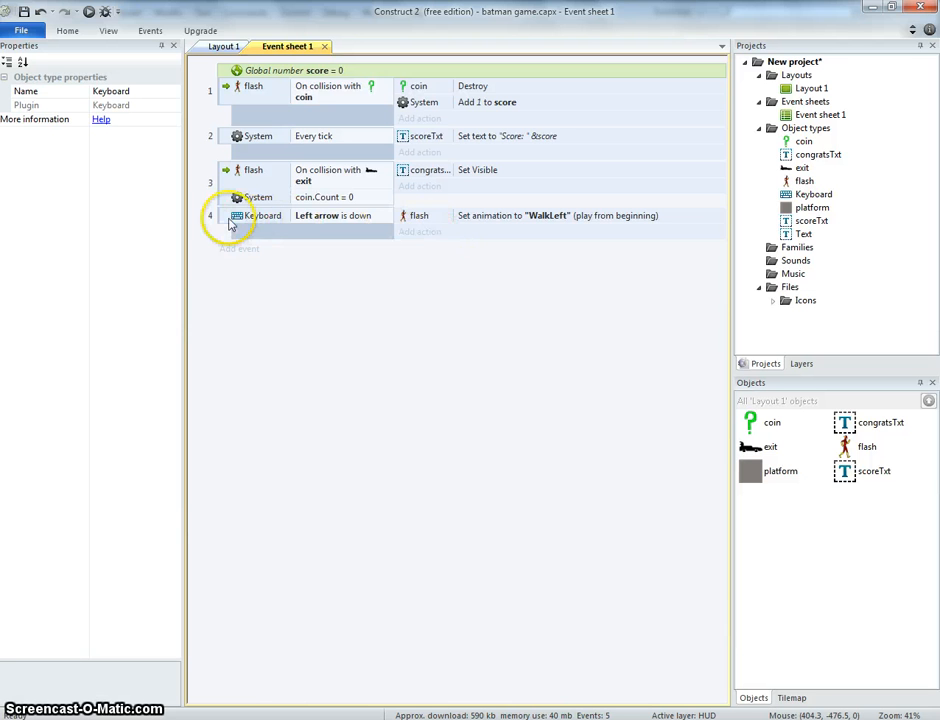
# Duplicate the Left arrow event and set the copy's key to Right arrow.
pyautogui.hotkey('ctrl', 'v')
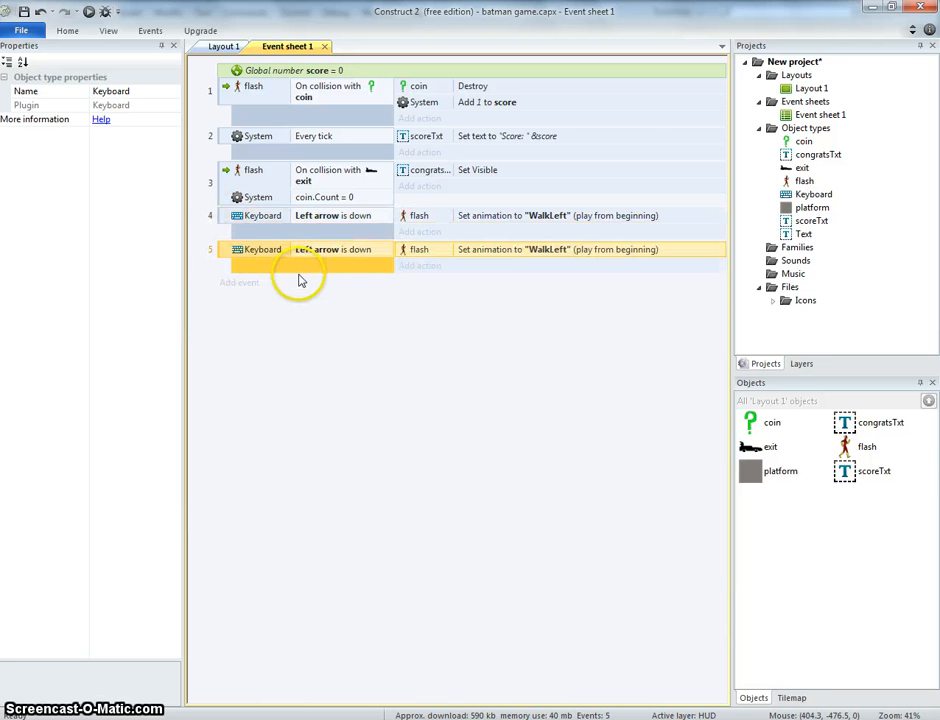
pyautogui.doubleClick(318, 250)
pyautogui.click(476, 405)
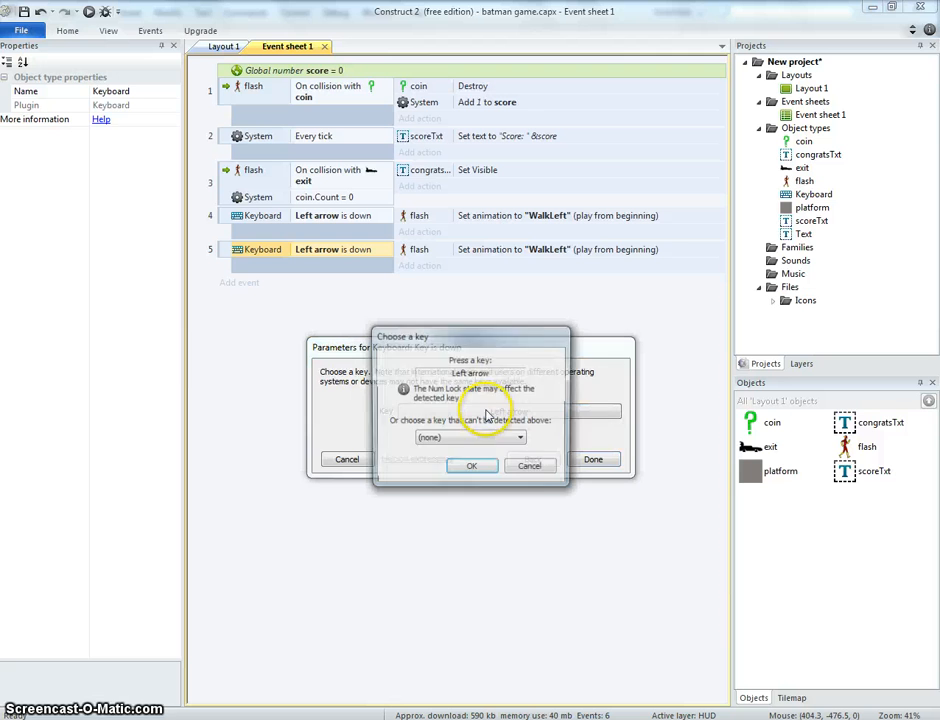
pyautogui.press('Right')
pyautogui.click(472, 468)
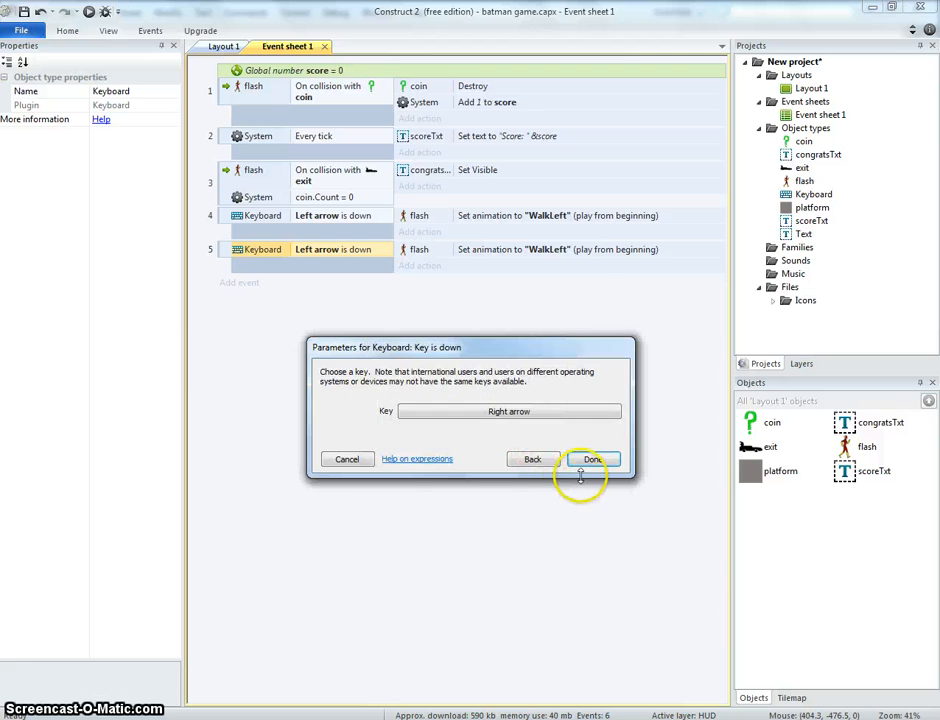
pyautogui.click(591, 460)
# Set the animation name in the Right arrow event's flash action to "WalkRight".
pyautogui.doubleClick(560, 250)
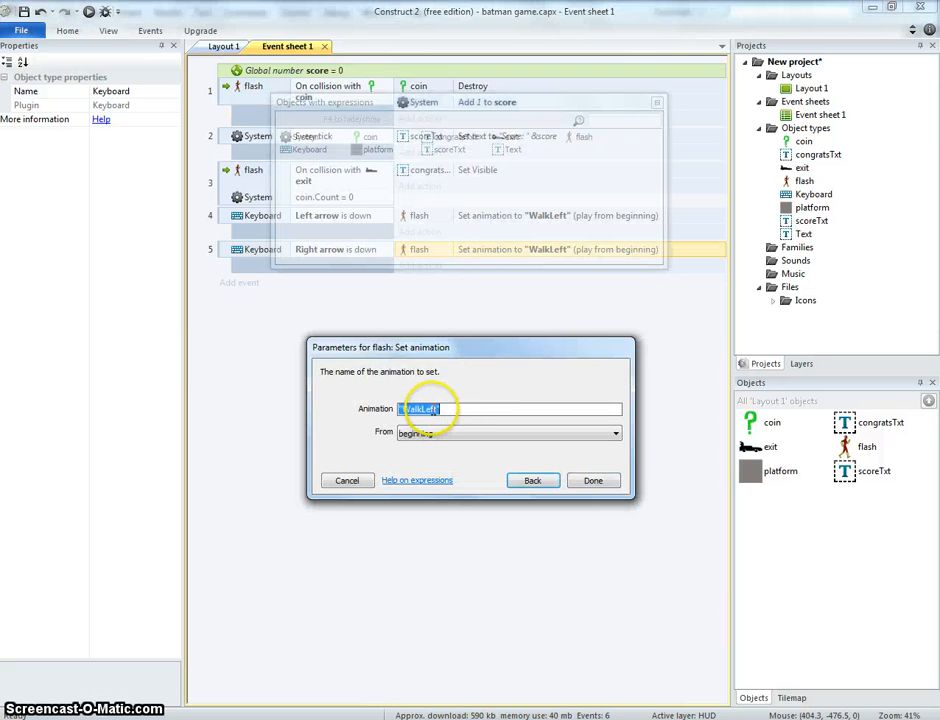
pyautogui.press('BackSpace')
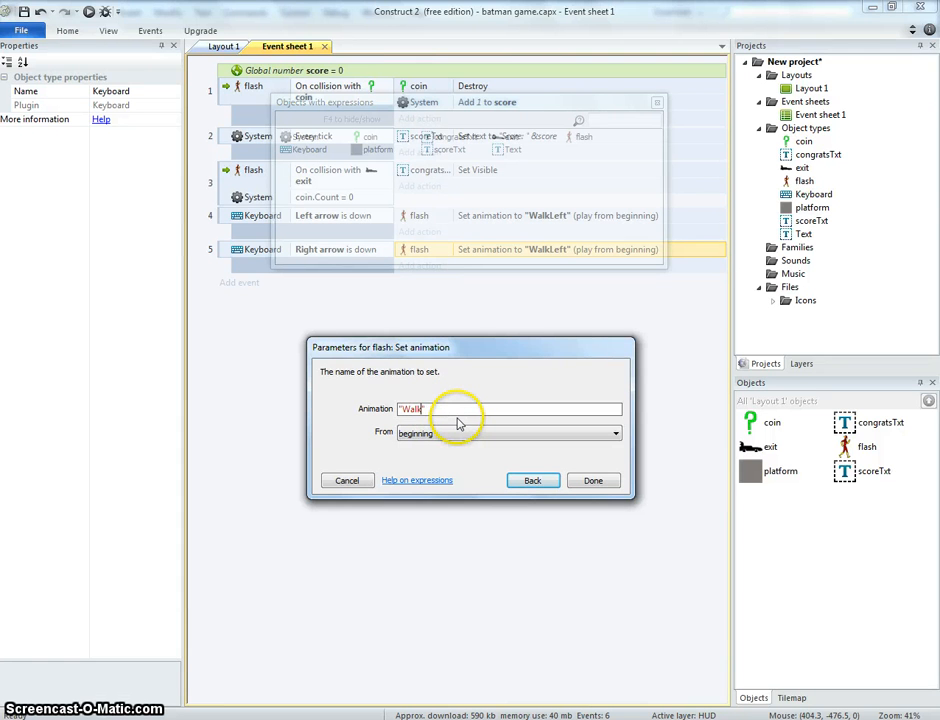
pyautogui.write('Right')
pyautogui.click(593, 482)
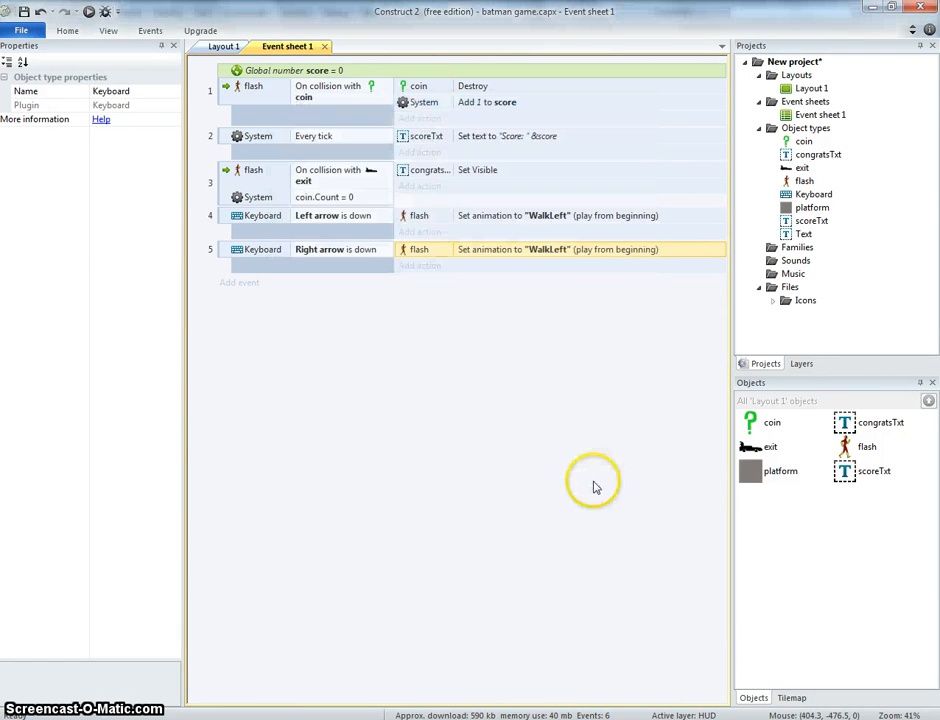
# Preview the game, run the player left and right and make it jump to test the animations, then return to Construct 2.
pyautogui.click(88, 13)
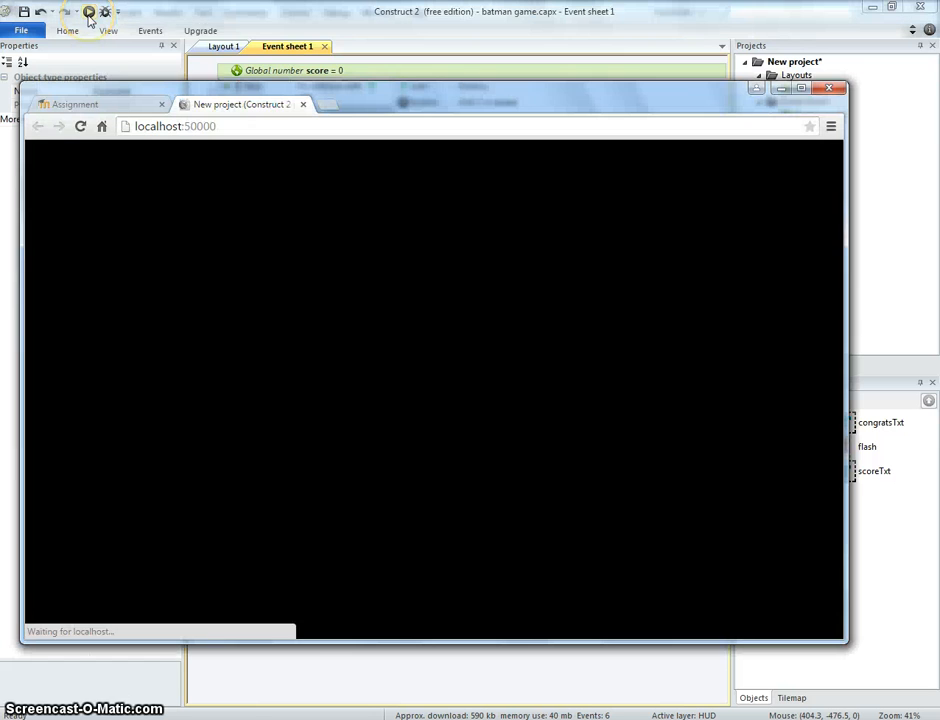
pyautogui.press('Right')
pyautogui.press('Left')
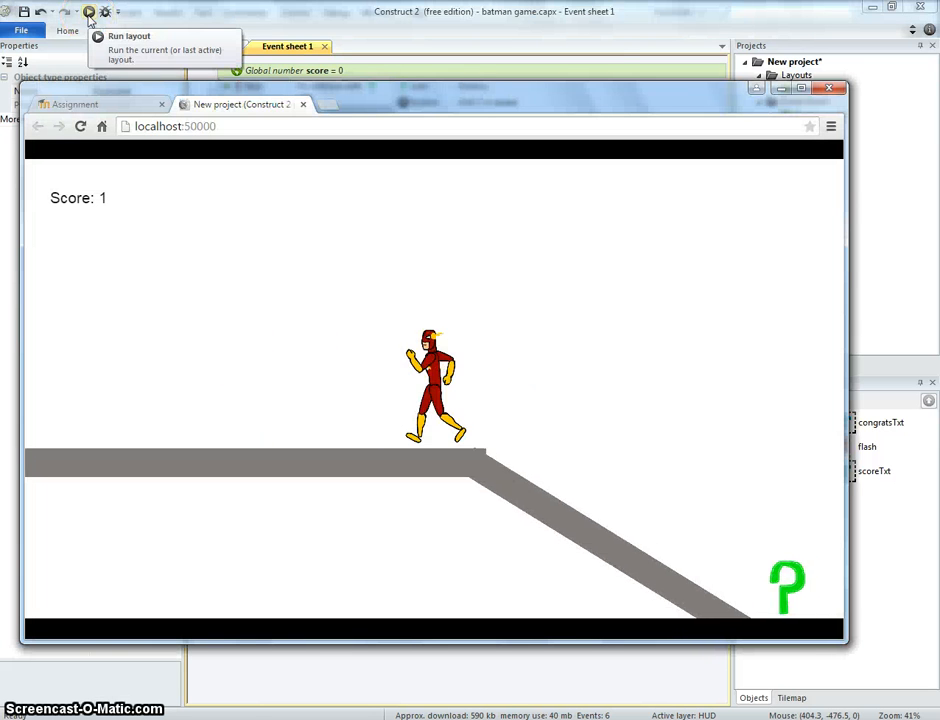
pyautogui.press('Right')
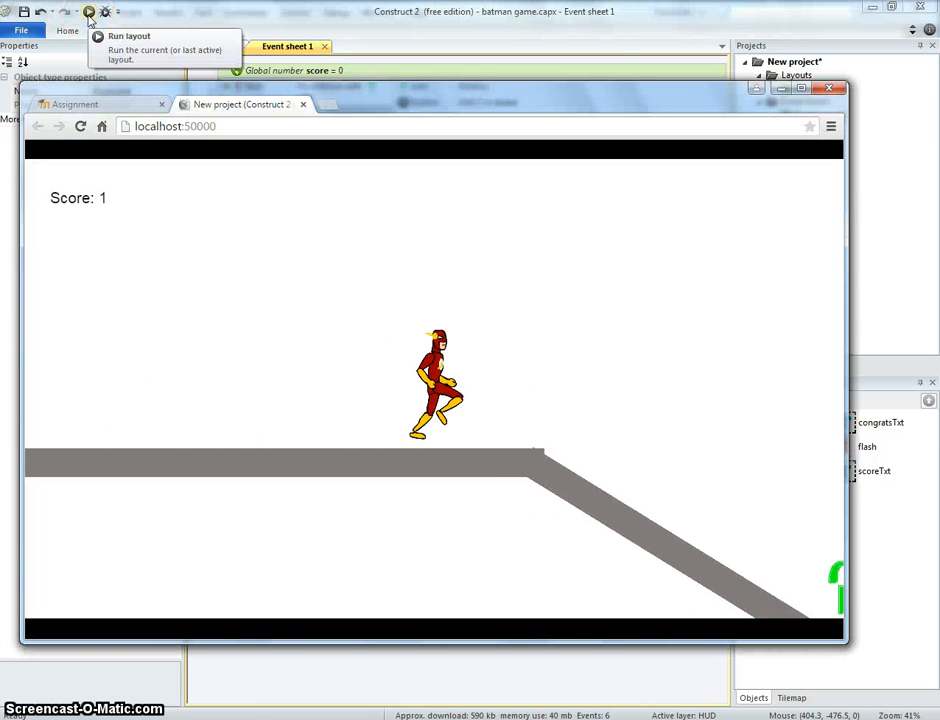
pyautogui.press('Left')
pyautogui.press('Right')
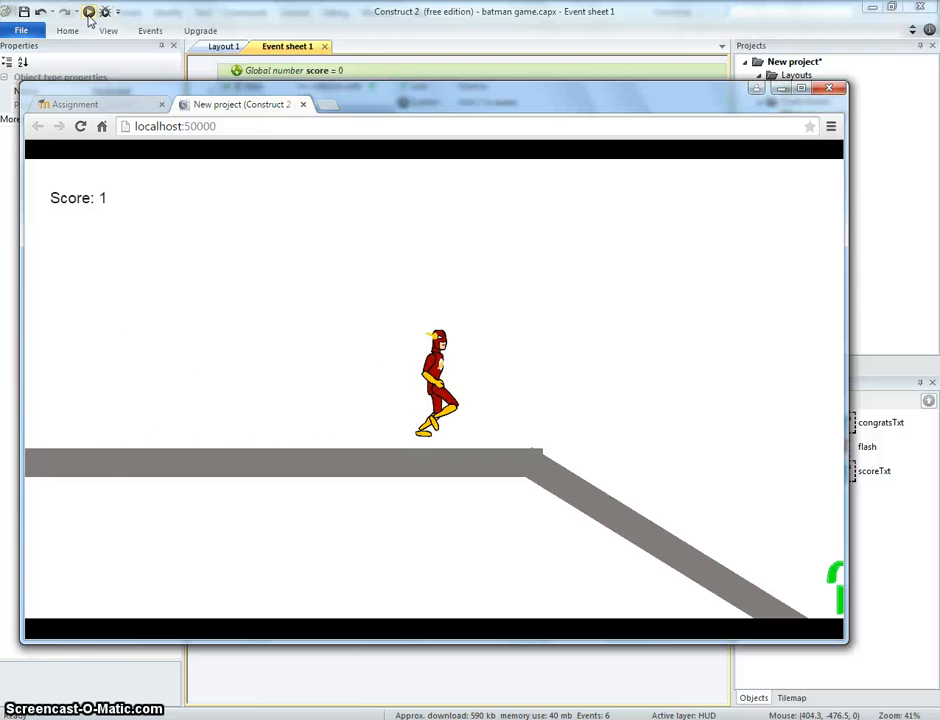
pyautogui.press('Left')
pyautogui.press('Right')
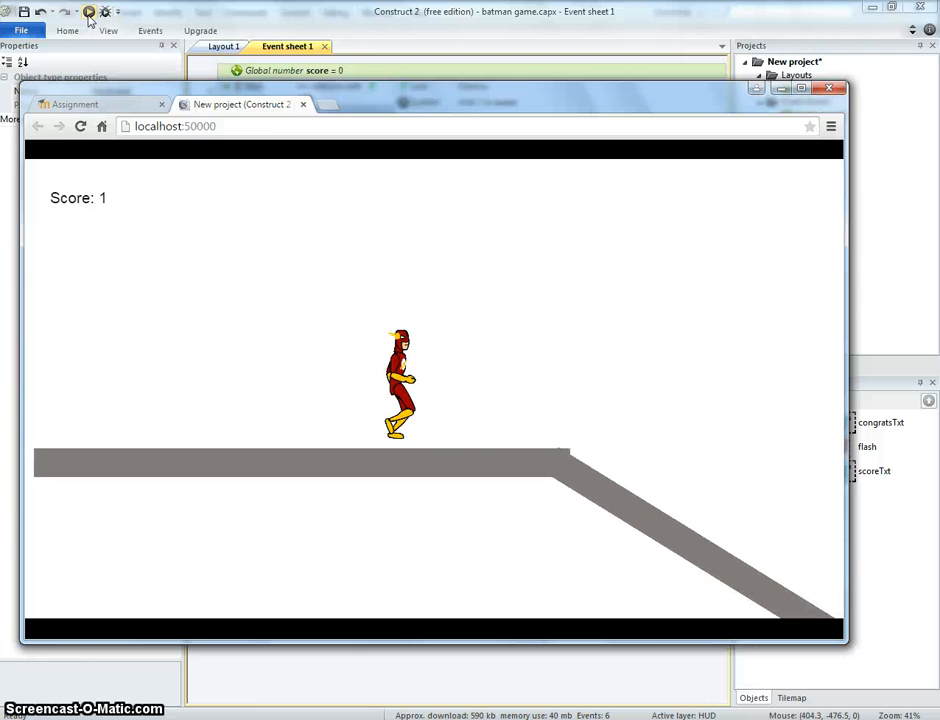
pyautogui.press('Left')
pyautogui.press('Right')
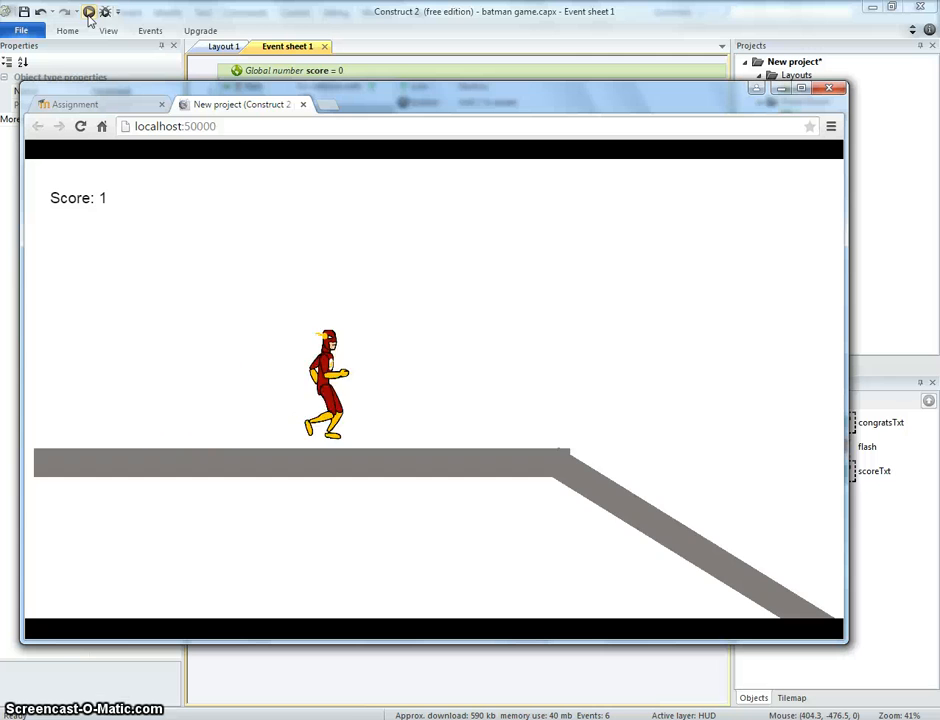
pyautogui.press('Left')
pyautogui.press('Up')
pyautogui.press('Right')
pyautogui.press('Up')
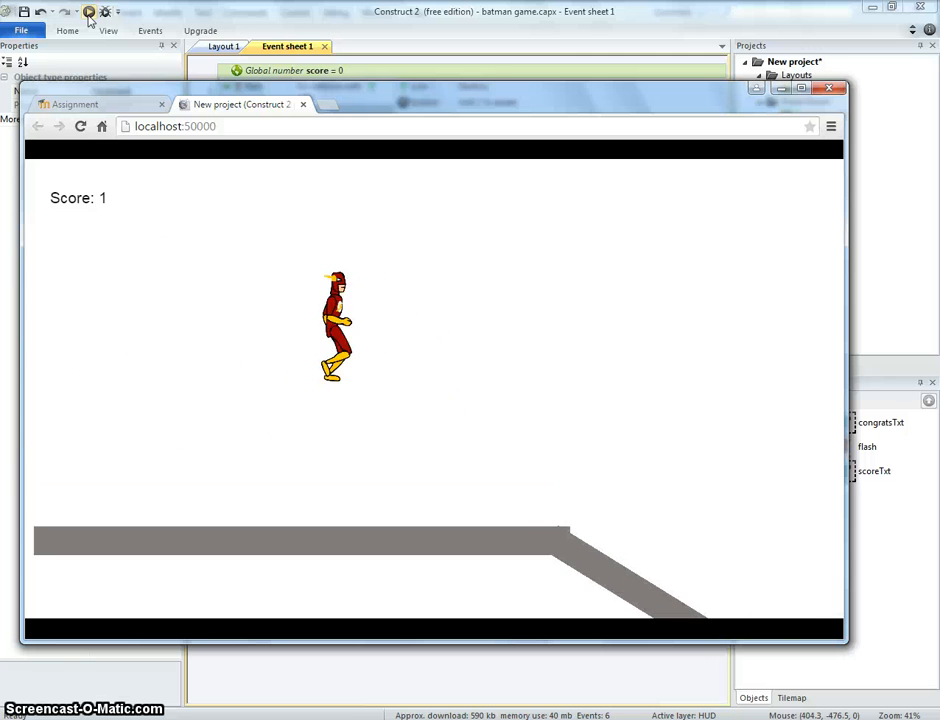
pyautogui.press('Left')
pyautogui.press('Up')
pyautogui.press('Right')
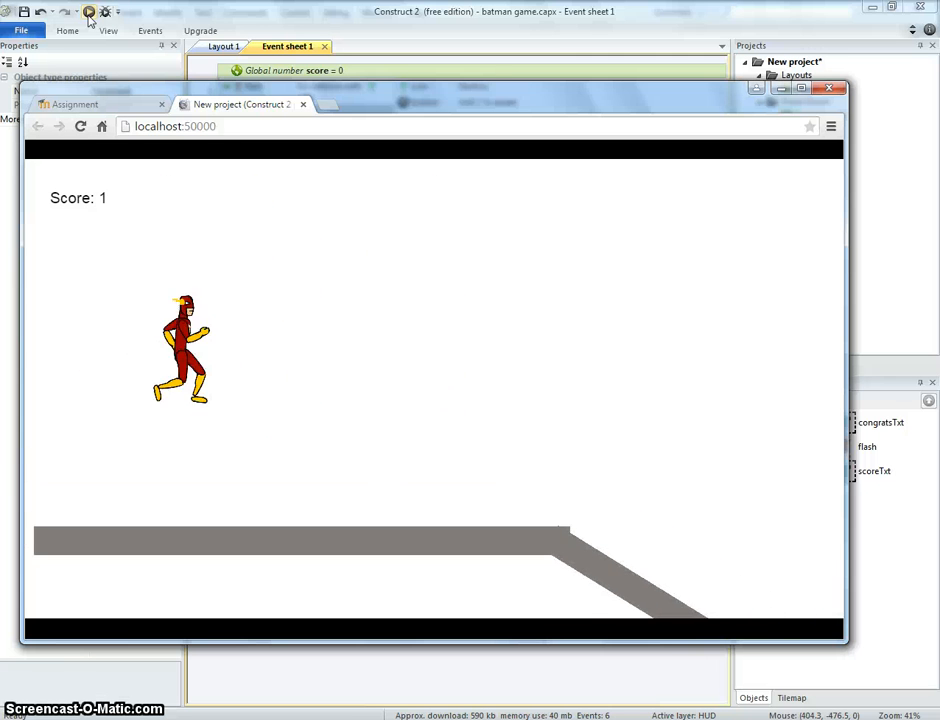
pyautogui.click(281, 21)
# Add a flash Set speed action to the Left arrow event with an animation speed of 30.
pyautogui.click(422, 232)
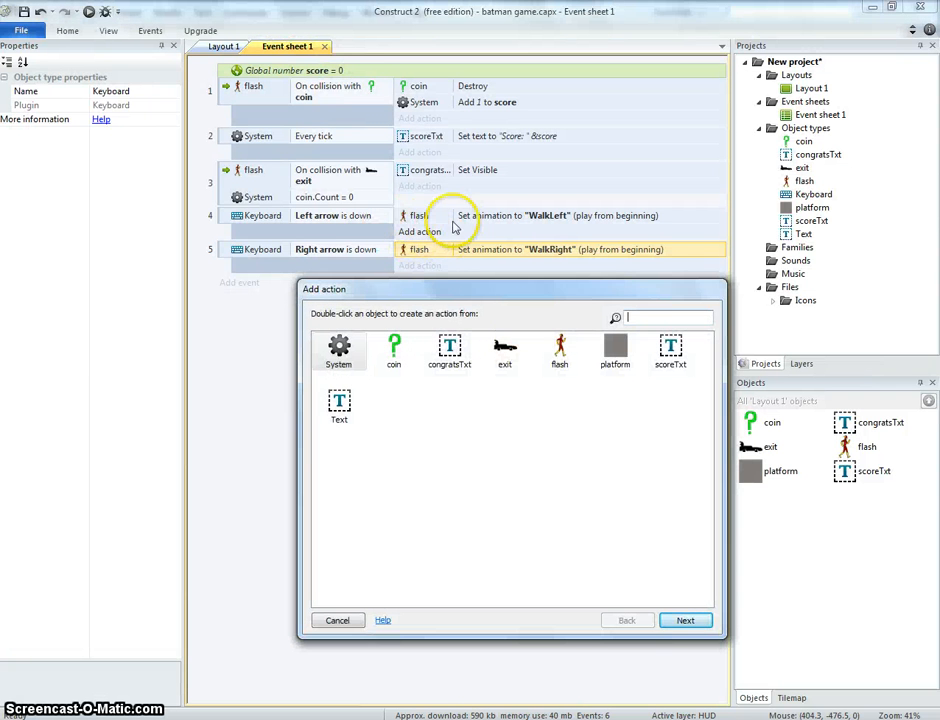
pyautogui.doubleClick(561, 352)
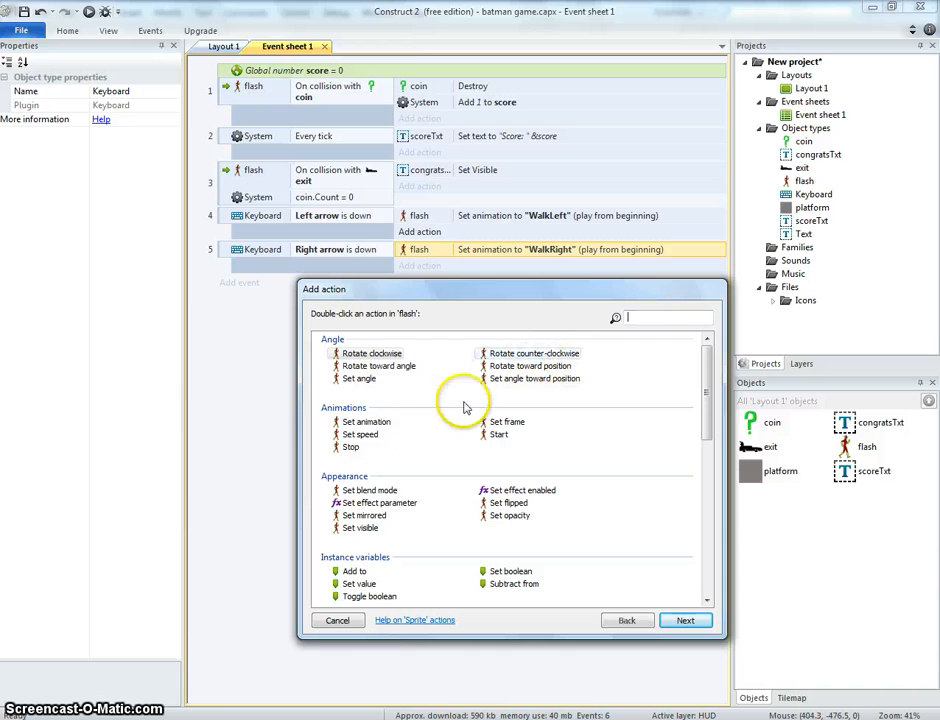
pyautogui.doubleClick(360, 434)
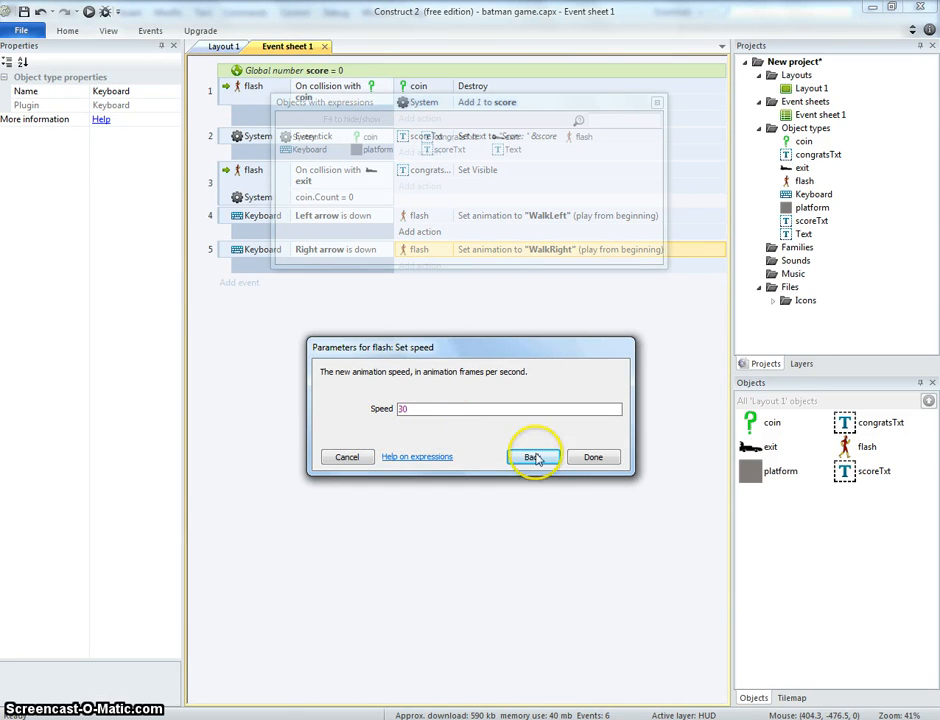
pyautogui.click(598, 457)
# Add a flash Set speed action to the Right arrow event with an animation speed of 30.
pyautogui.click(428, 281)
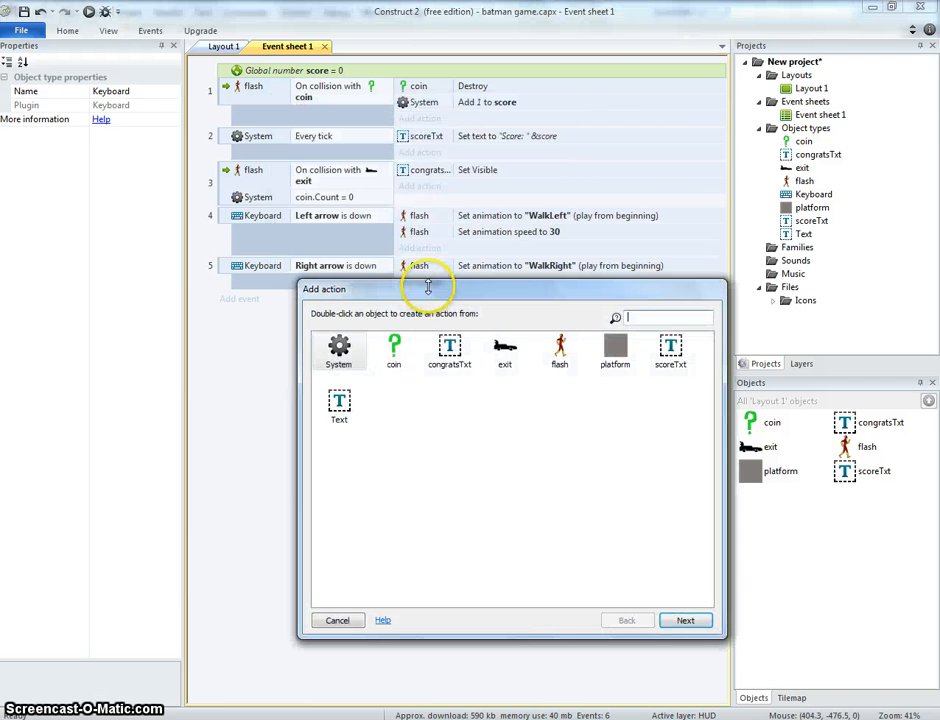
pyautogui.doubleClick(560, 352)
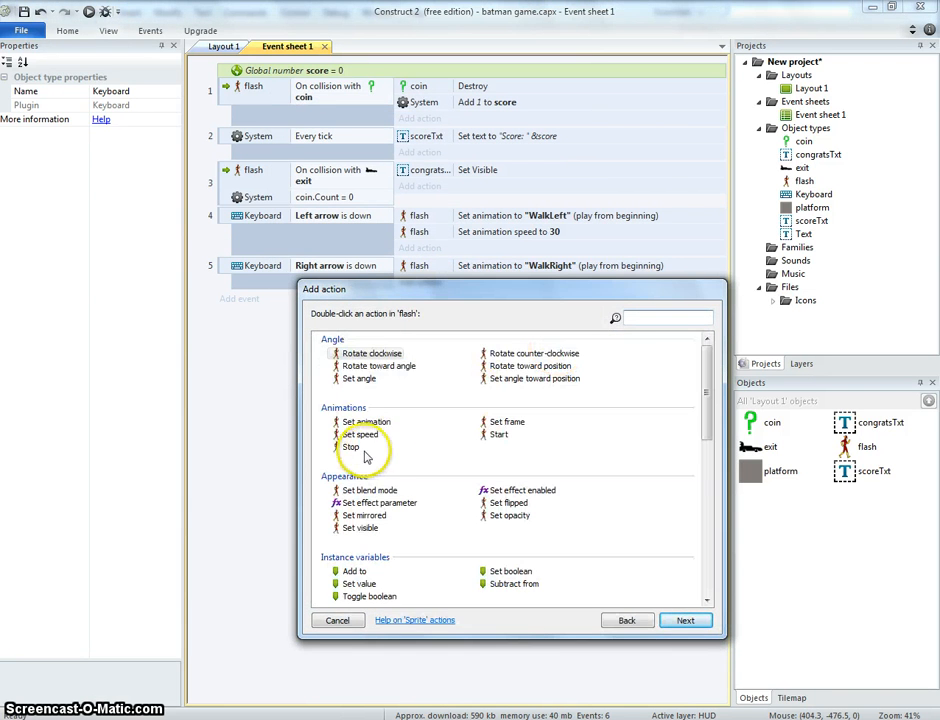
pyautogui.doubleClick(367, 437)
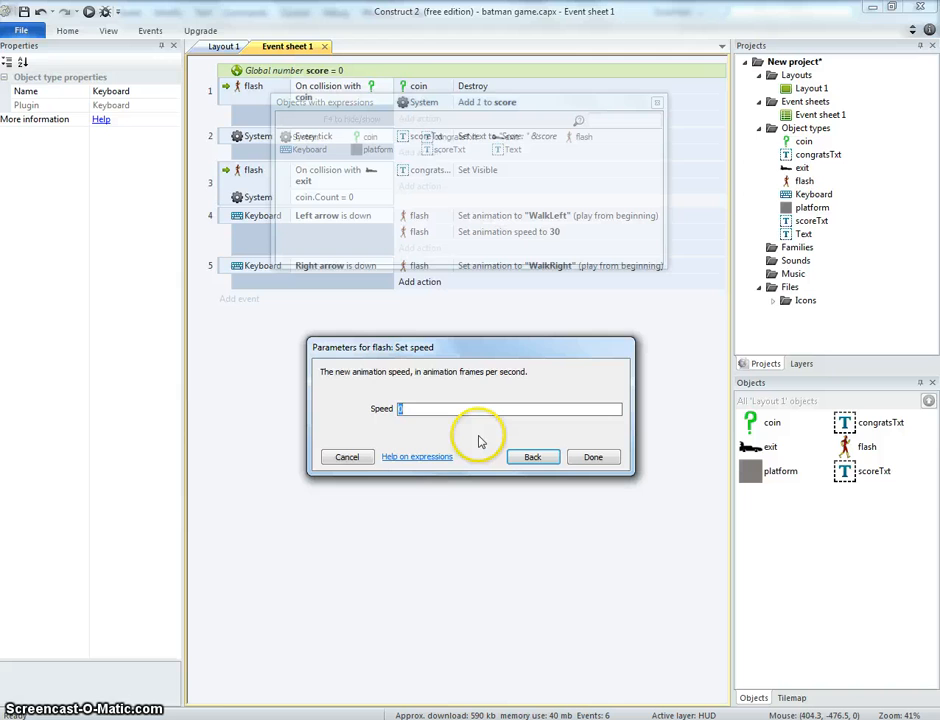
pyautogui.click(612, 457)
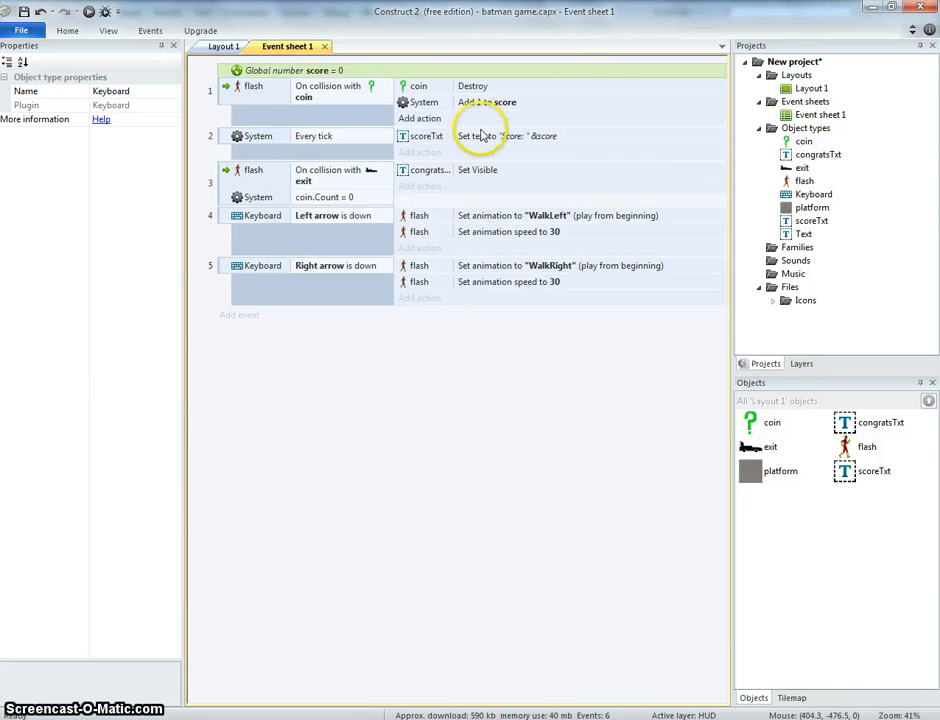
pyautogui.click(411, 251)
pyautogui.doubleClick(548, 347)
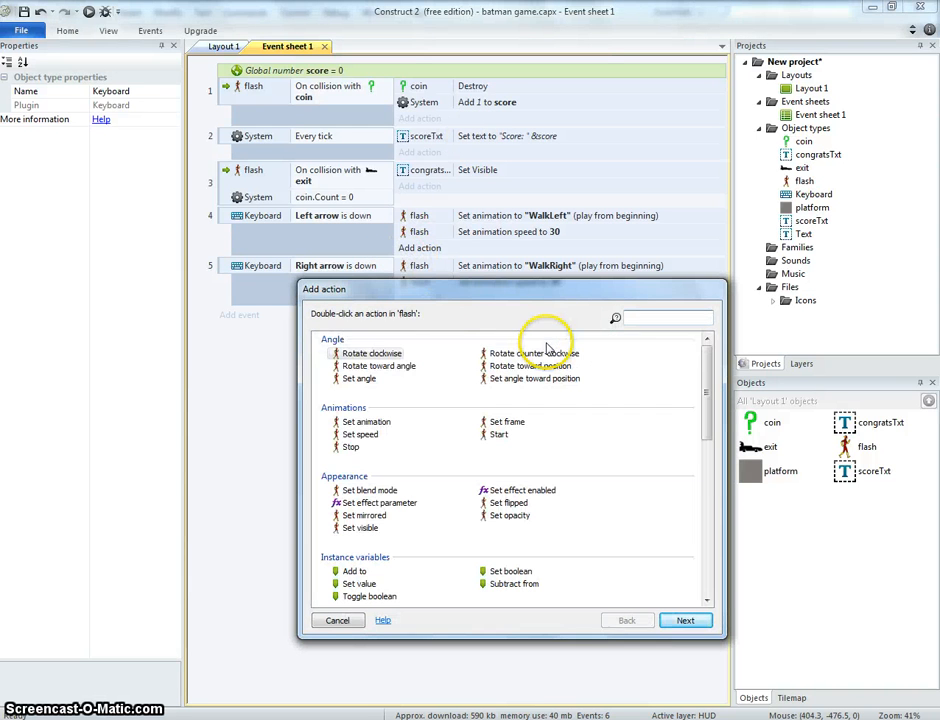
pyautogui.moveTo(707, 371); pyautogui.dragTo(716, 440)
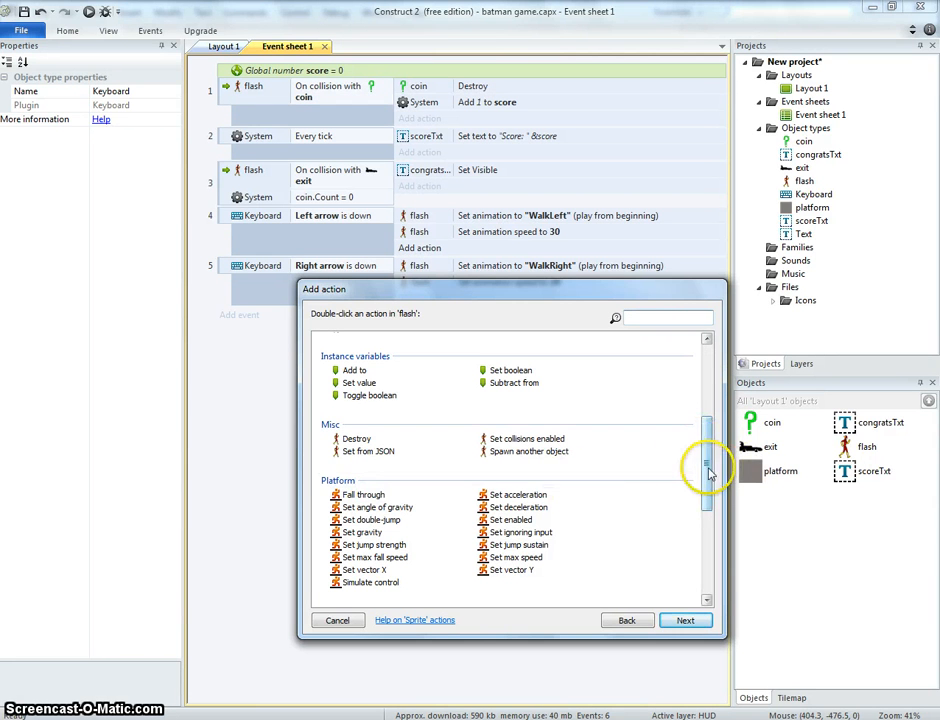
pyautogui.moveTo(708, 473); pyautogui.dragTo(711, 400)
pyautogui.click(337, 620)
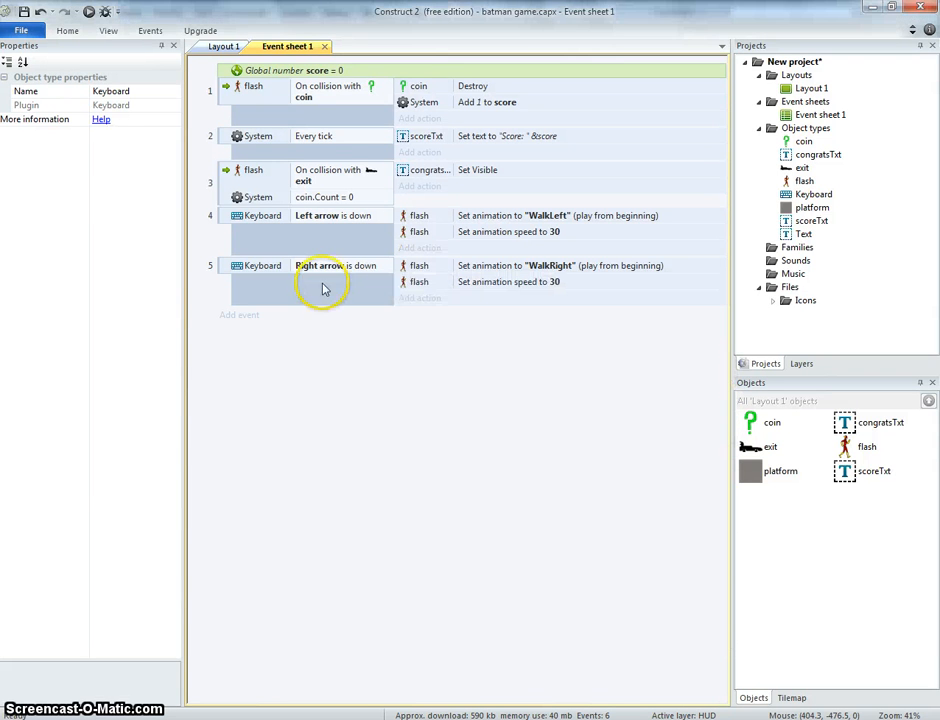
# Add flash's Platform "Is on floor" condition to the Left arrow event and copy it into the Right arrow event.
pyautogui.rightClick(264, 222)
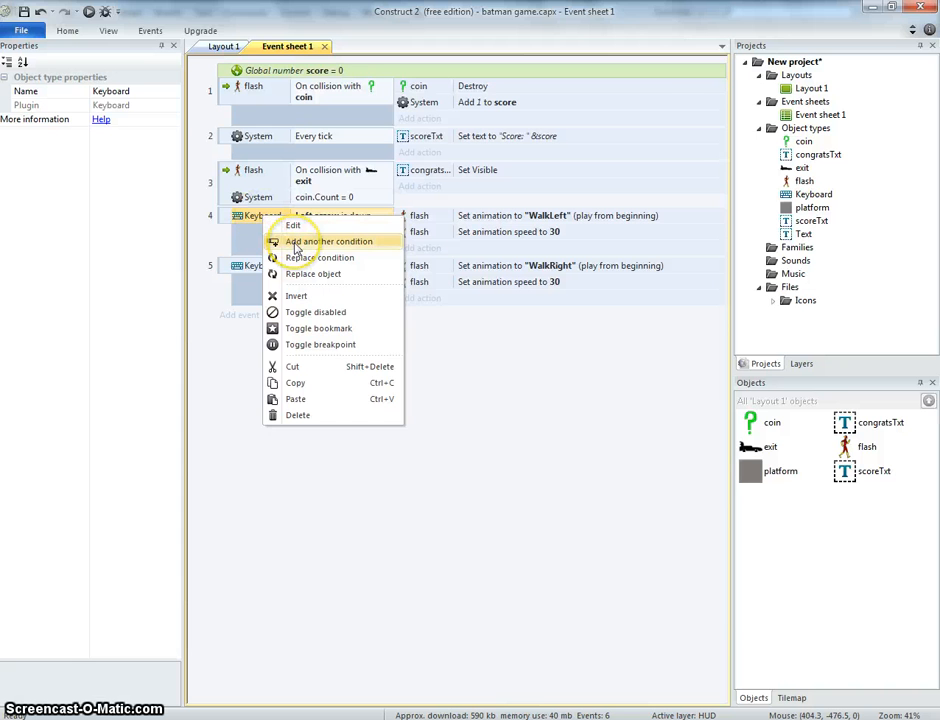
pyautogui.click(296, 243)
pyautogui.doubleClick(558, 350)
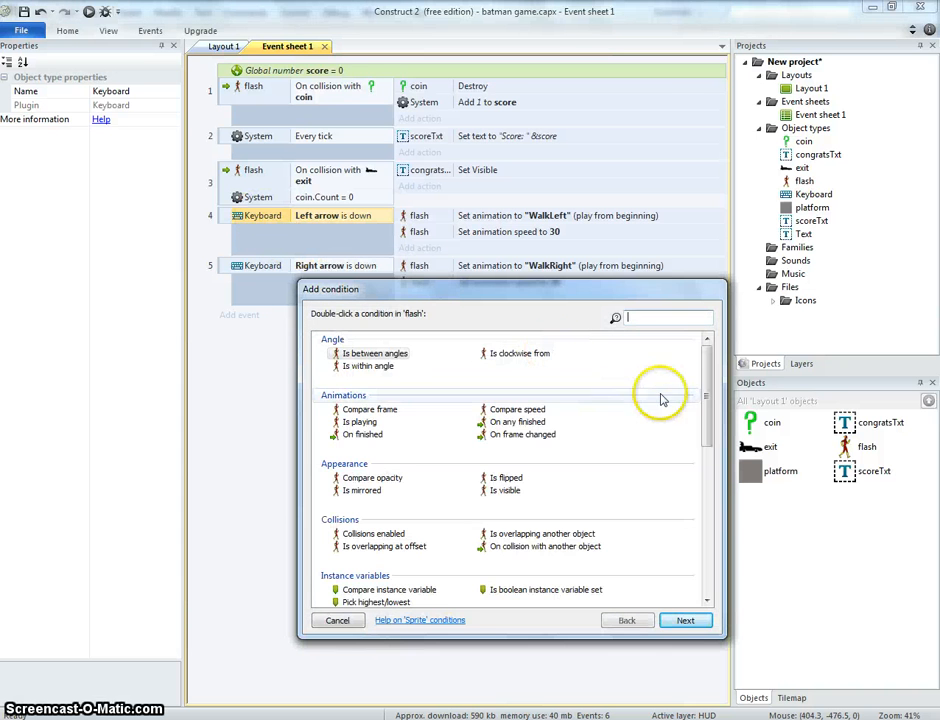
pyautogui.moveTo(705, 385); pyautogui.dragTo(710, 512)
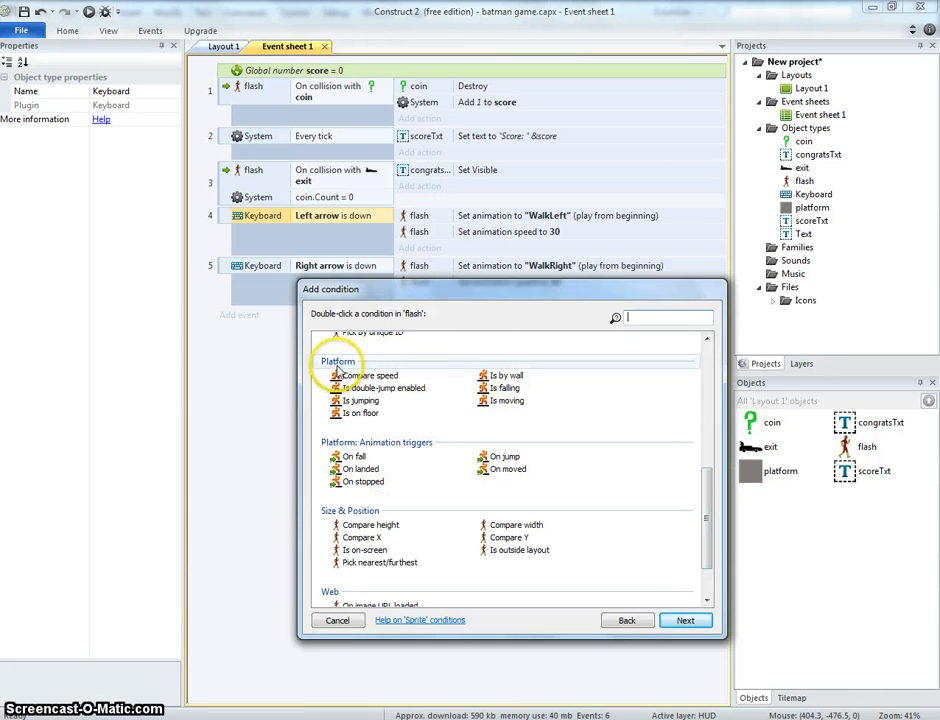
pyautogui.doubleClick(360, 413)
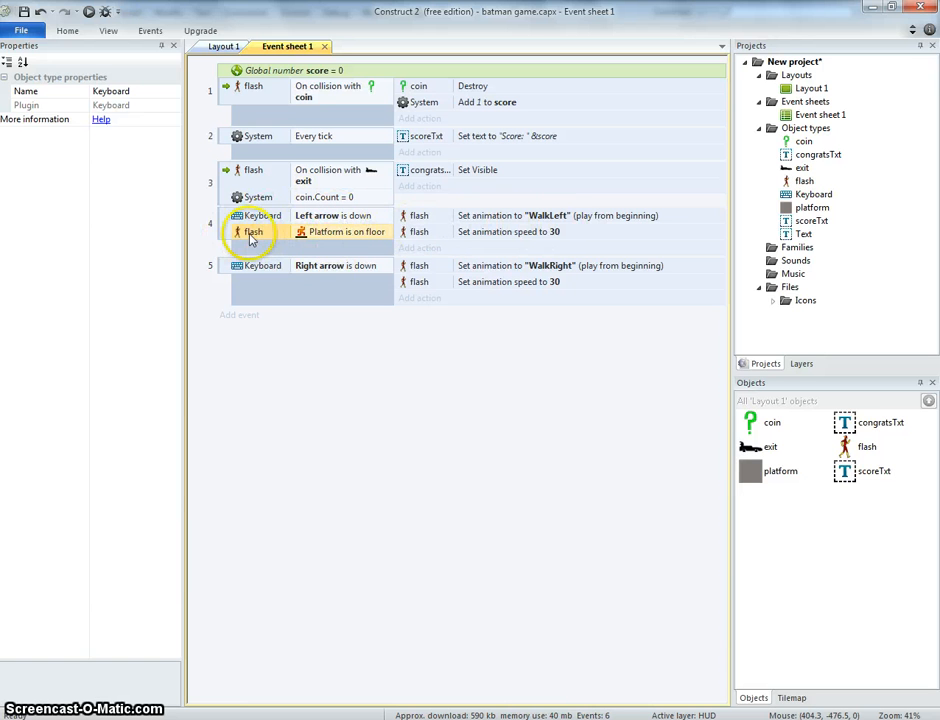
pyautogui.click(275, 287)
pyautogui.hotkey('ctrl', 'v')
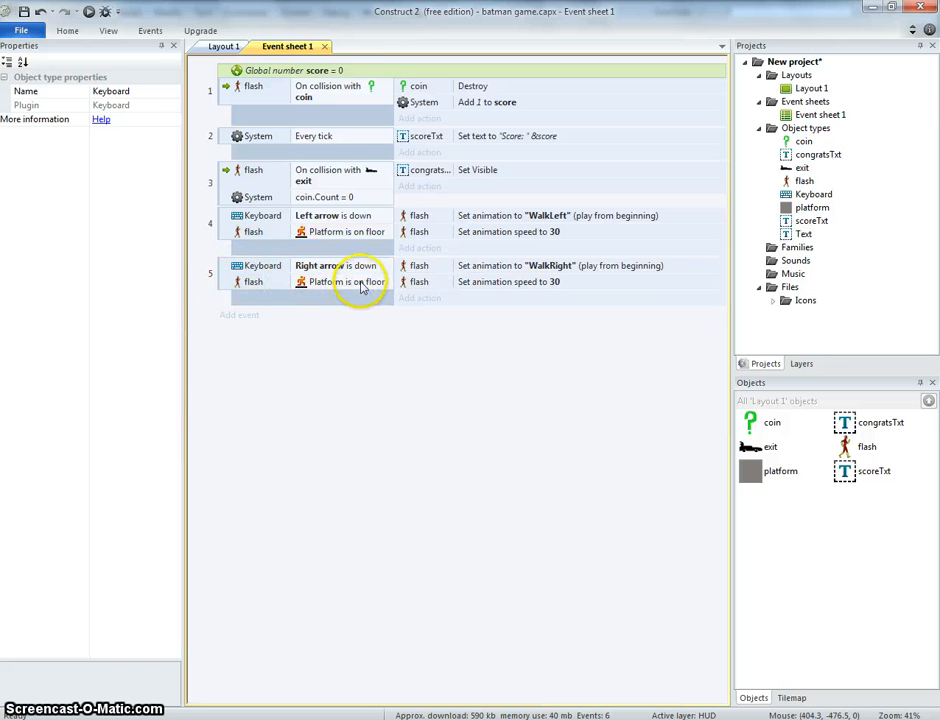
# Preview the game, running and jumping in both directions to test the on-floor conditions, then return to the event sheet.
pyautogui.click(96, 17)
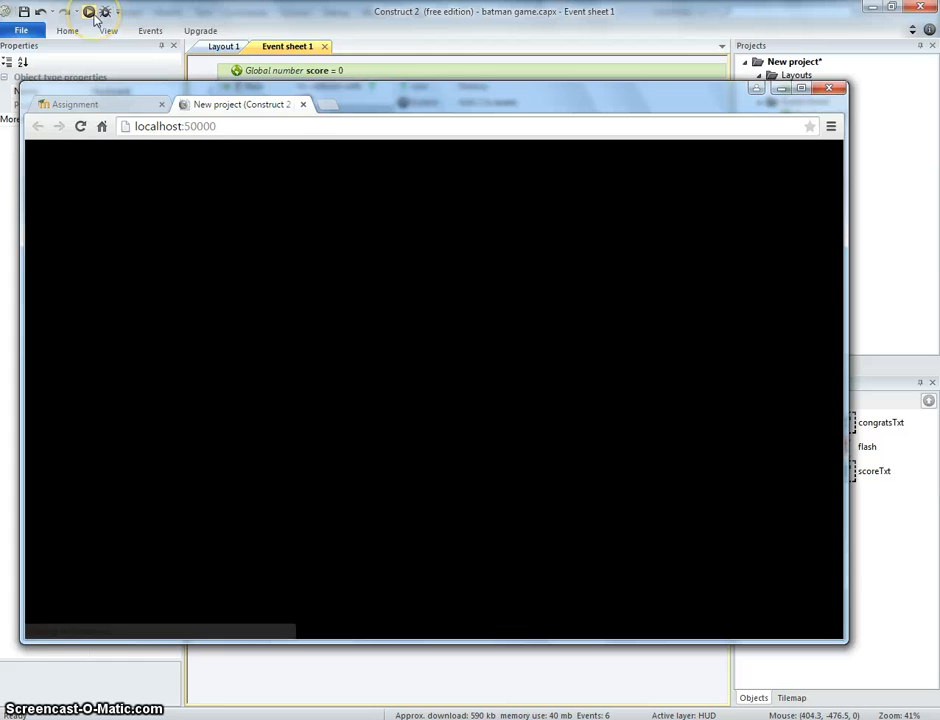
pyautogui.press('Right')
pyautogui.press('Left')
pyautogui.press('Up')
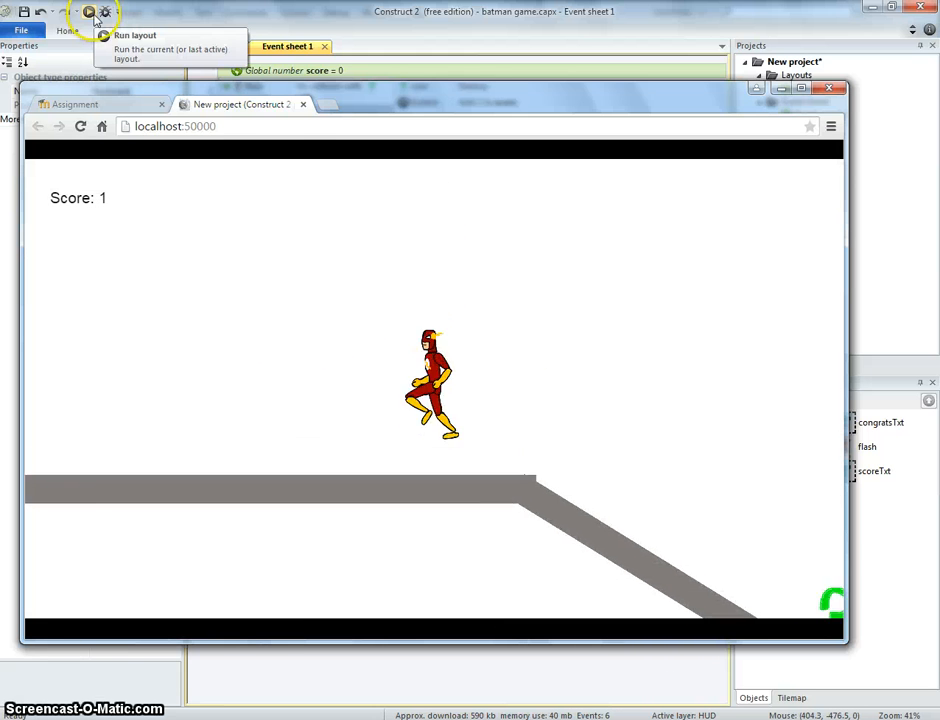
pyautogui.press('Right')
pyautogui.press('Up')
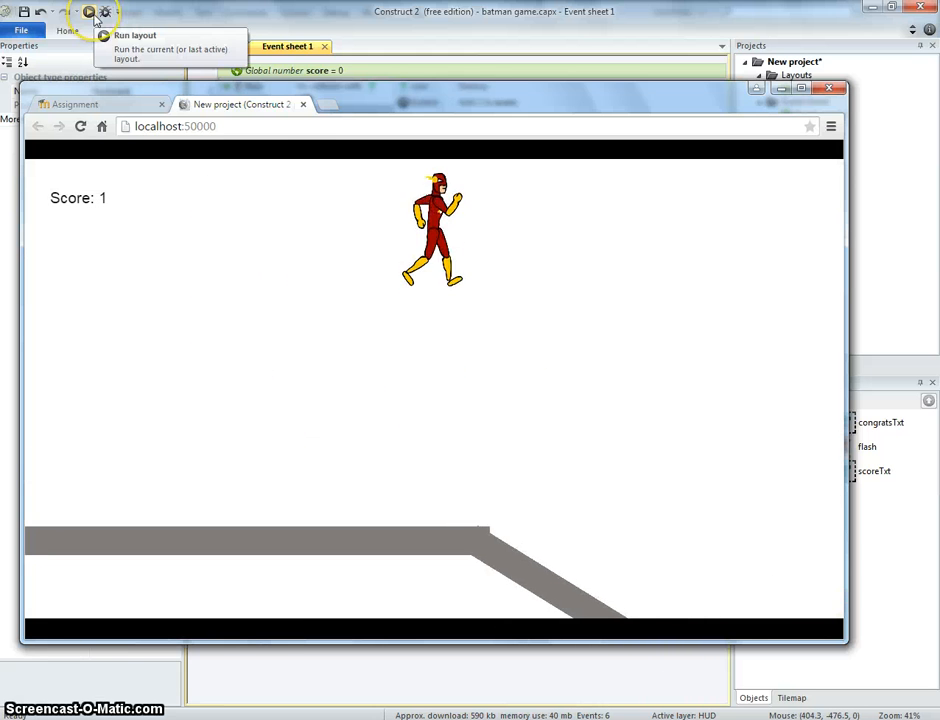
pyautogui.press('Left')
pyautogui.press('Right')
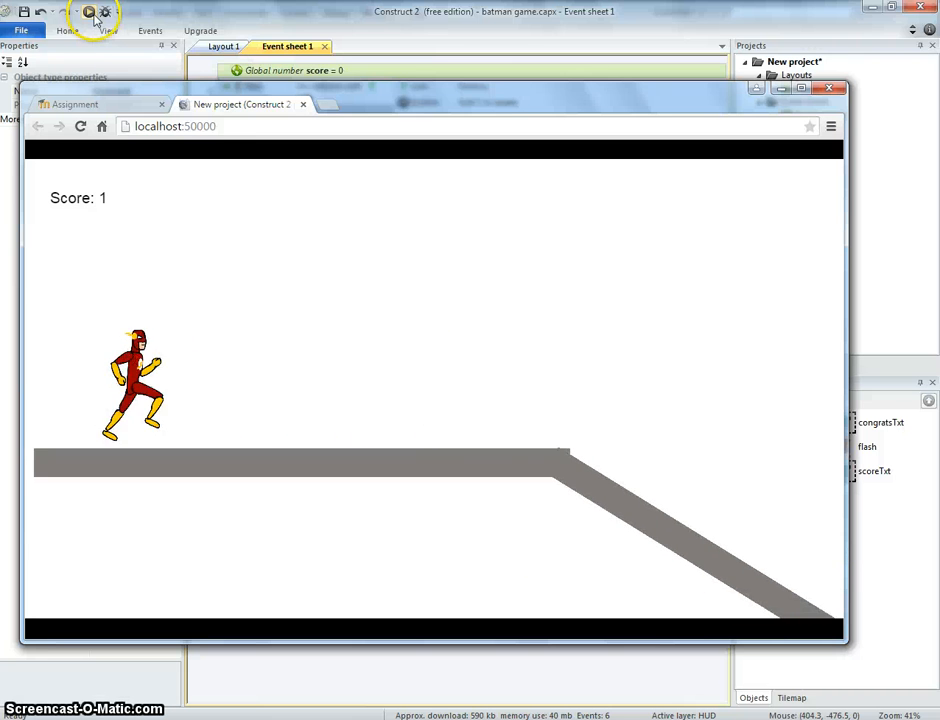
pyautogui.press('Right')
pyautogui.press('Up')
pyautogui.press('Left')
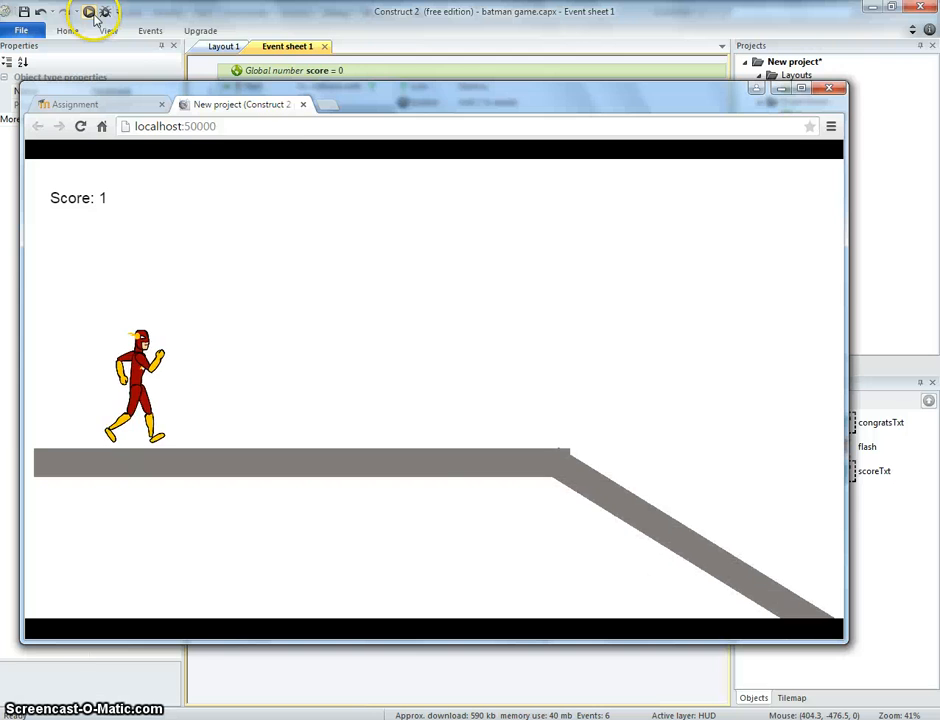
pyautogui.press('Right')
pyautogui.click(400, 38)
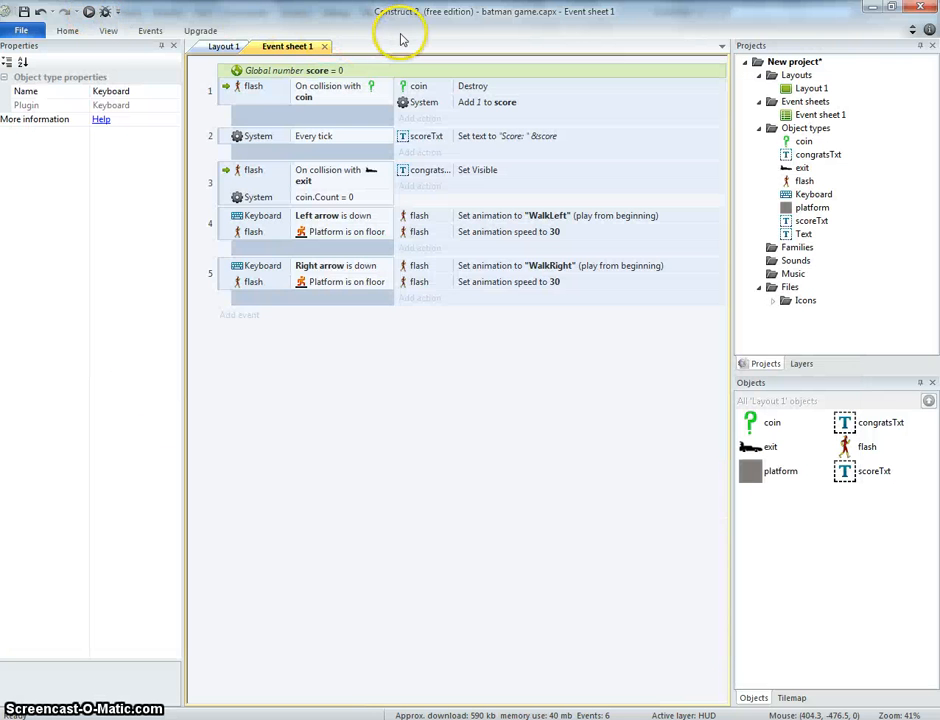
pyautogui.click(252, 318)
pyautogui.doubleClick(614, 352)
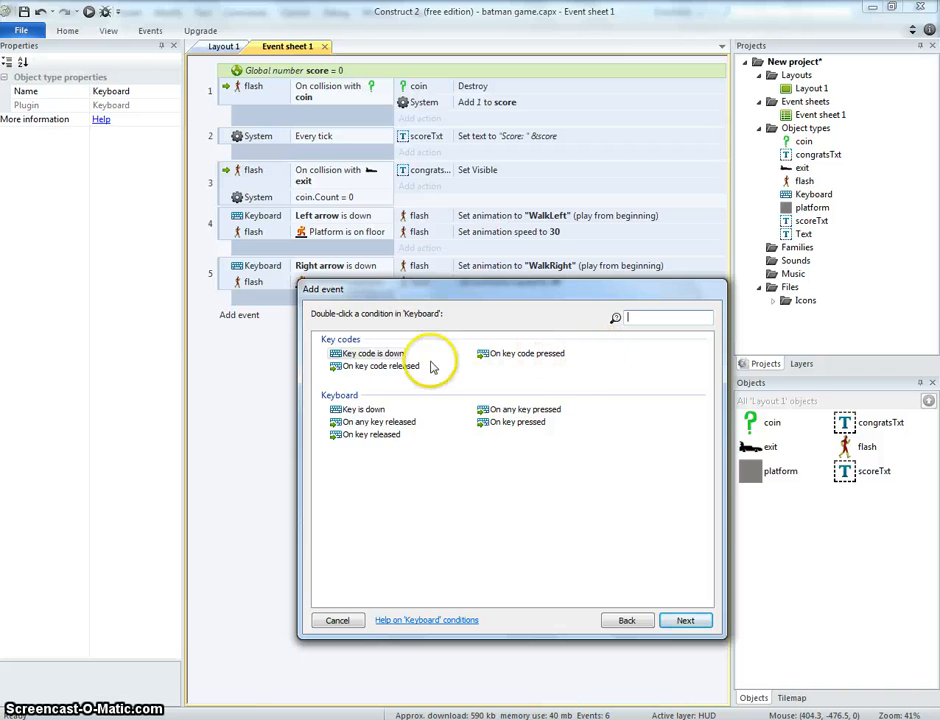
pyautogui.click(338, 622)
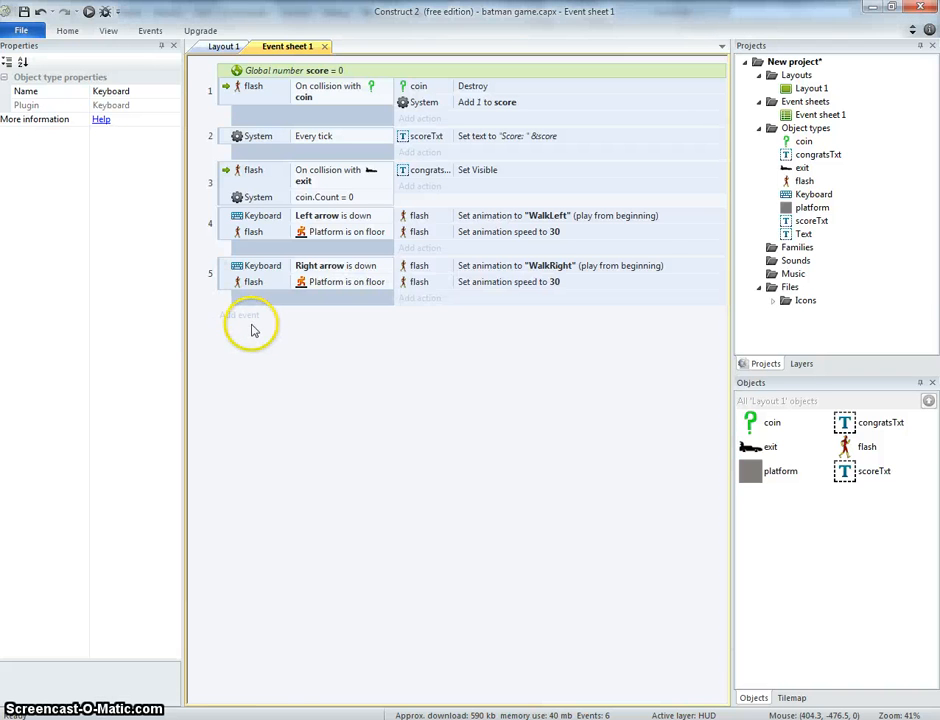
# Add a new event with flash's Platform "Is jumping" condition.
pyautogui.click(250, 320)
pyautogui.doubleClick(560, 352)
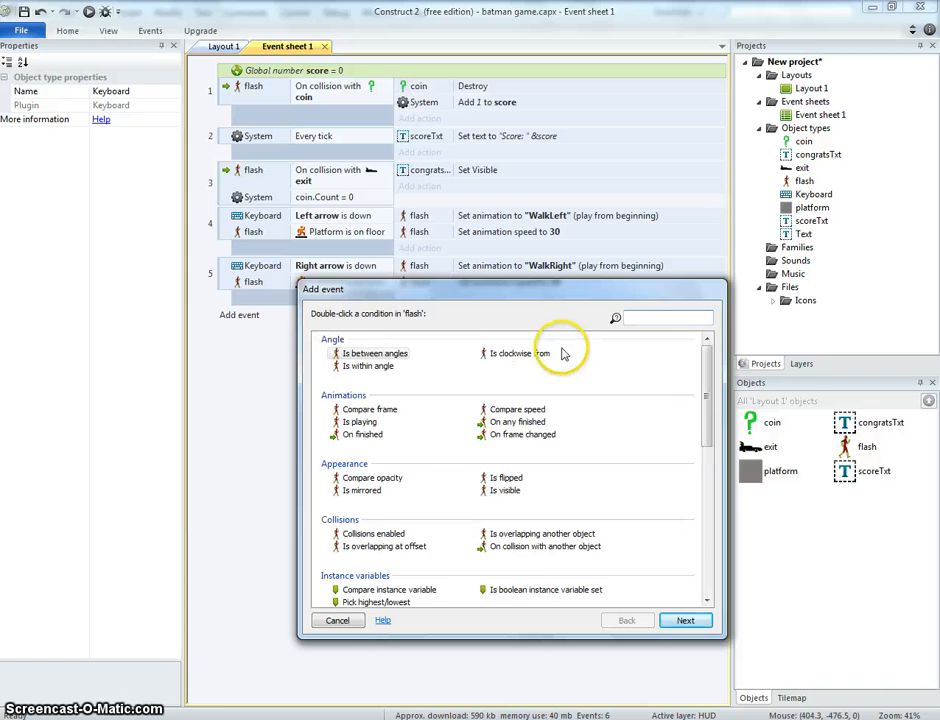
pyautogui.moveTo(713, 352); pyautogui.dragTo(711, 497)
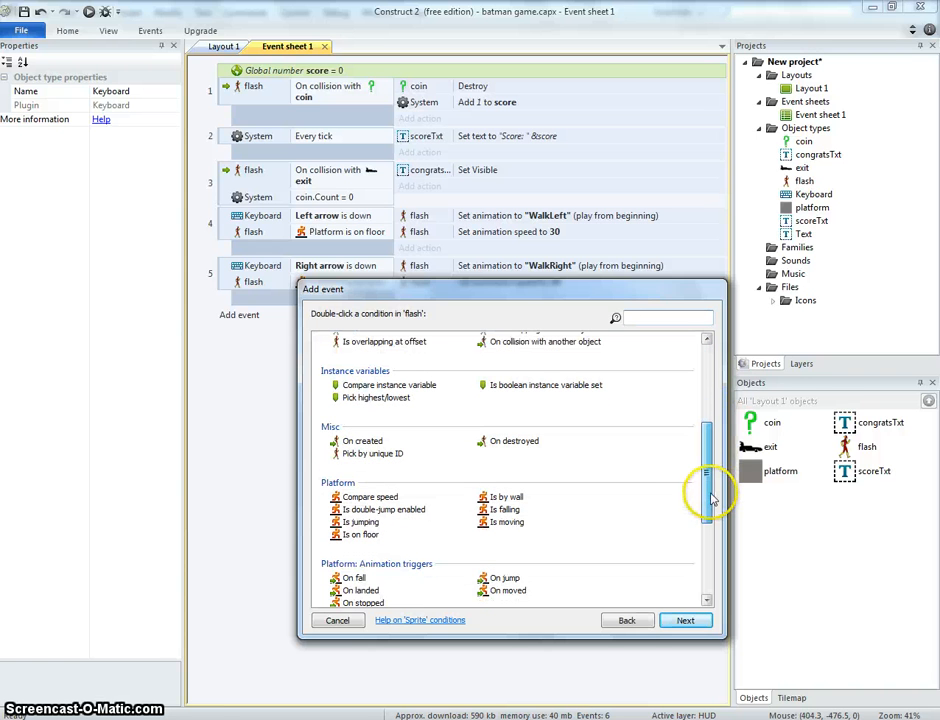
pyautogui.doubleClick(362, 522)
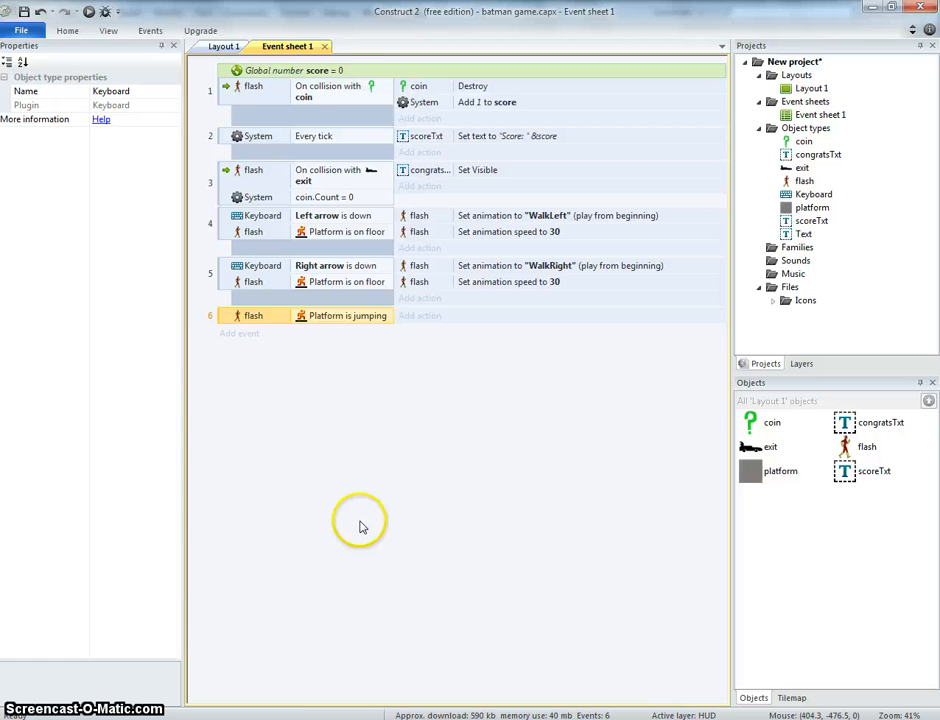
# Add a flash Set animation action to the jumping event with the animation name "Jump", playing from the beginning.
pyautogui.click(422, 318)
pyautogui.doubleClick(560, 350)
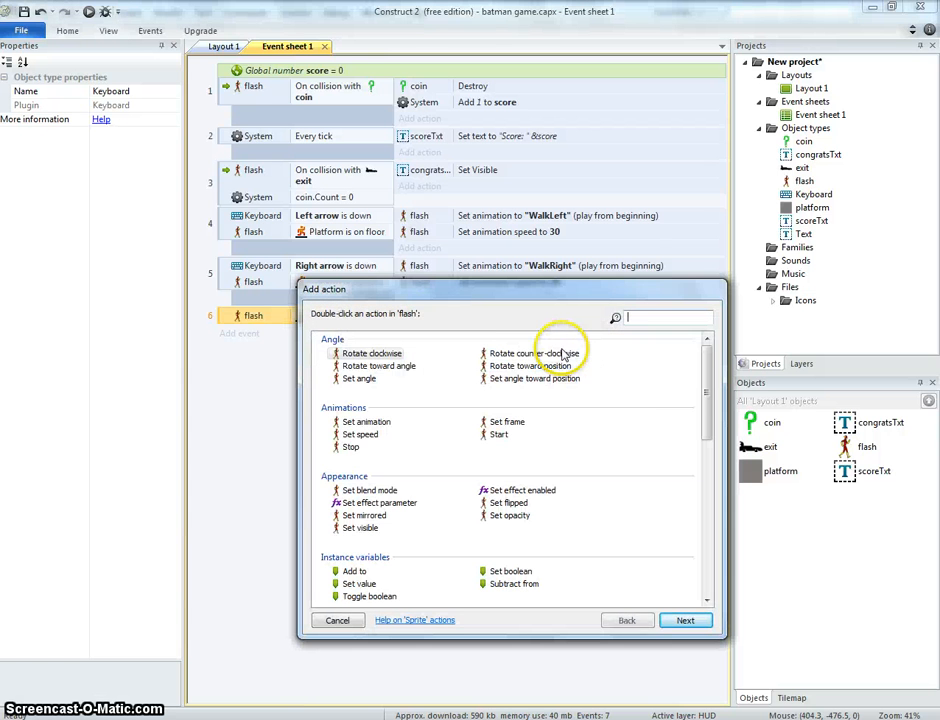
pyautogui.doubleClick(366, 421)
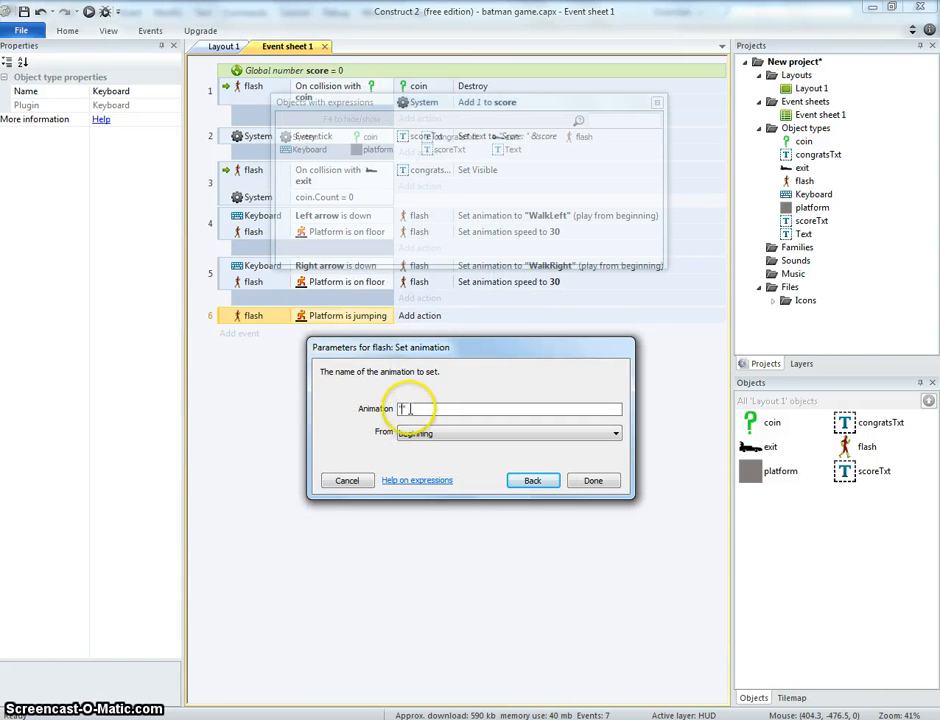
pyautogui.write('"Jump"')
pyautogui.press('Return')
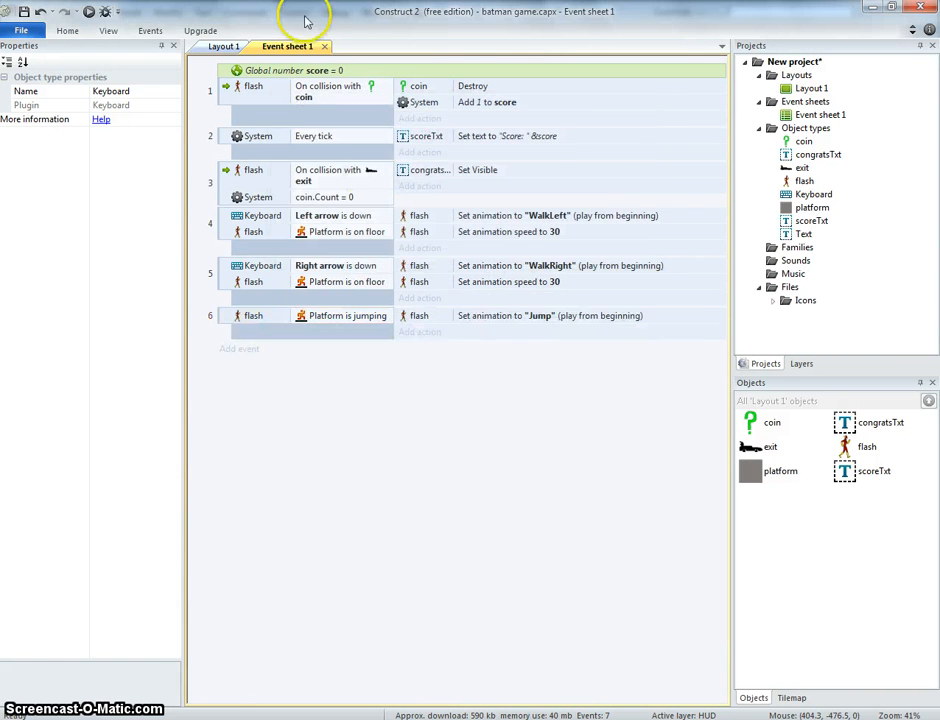
# Preview the game, moving and jumping left and right to test the Jump animation, then return to Construct 2.
pyautogui.click(89, 12)
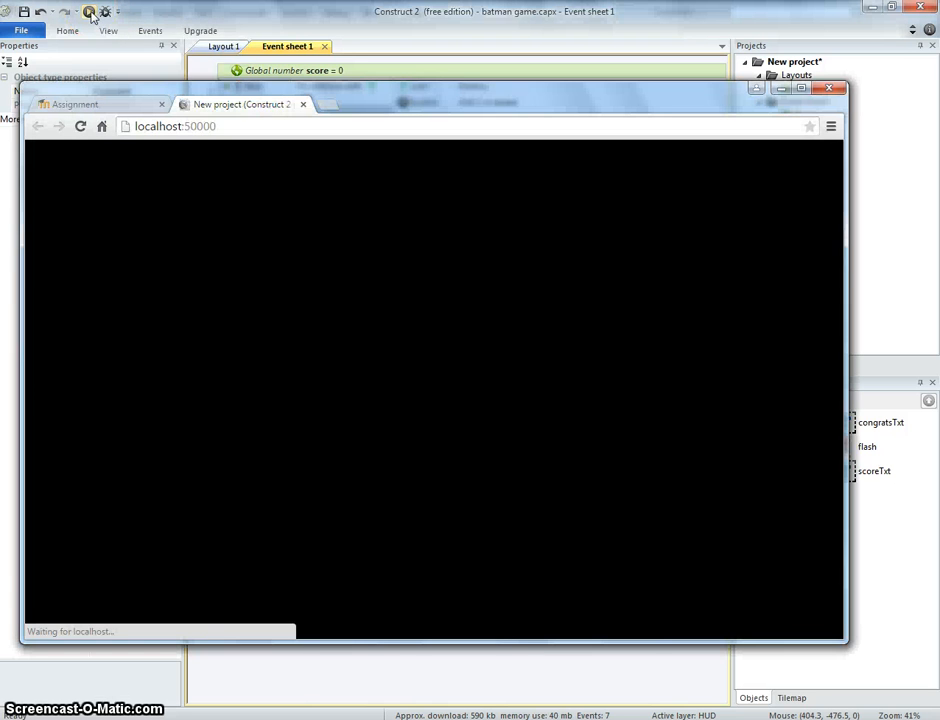
pyautogui.press('Right')
pyautogui.press('Up')
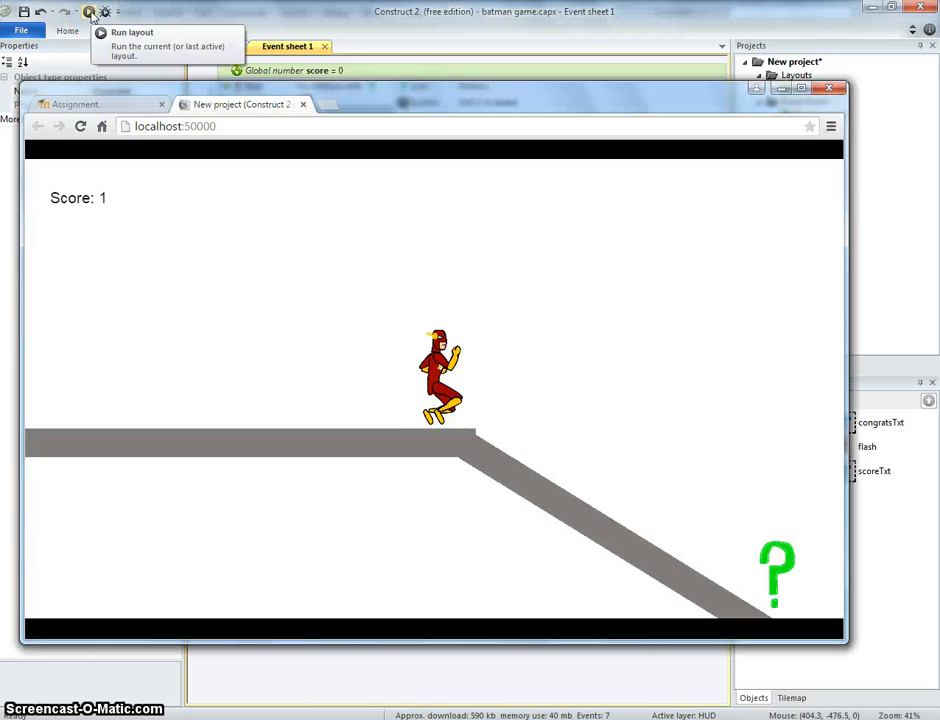
pyautogui.press('Left')
pyautogui.press('Up')
pyautogui.press('Right')
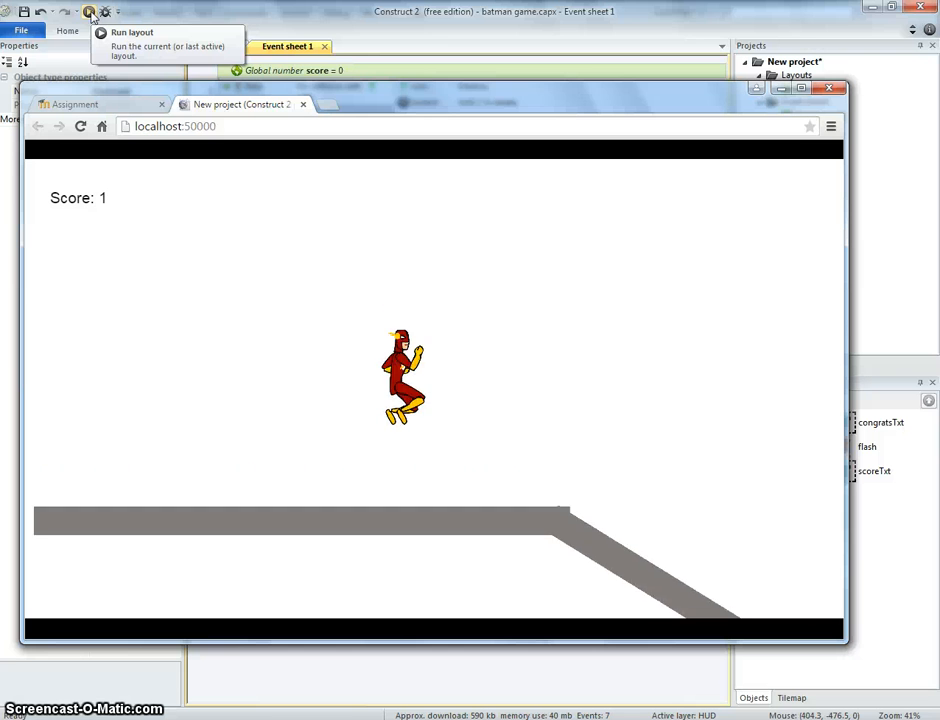
pyautogui.press('Left')
pyautogui.press('Up')
pyautogui.press('Right')
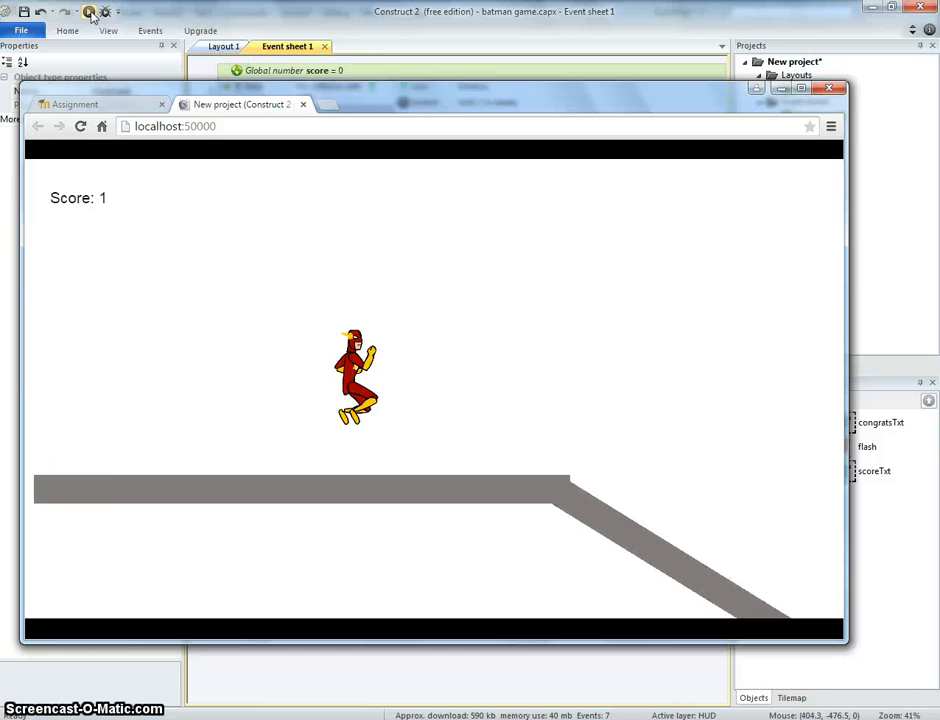
pyautogui.press('Right')
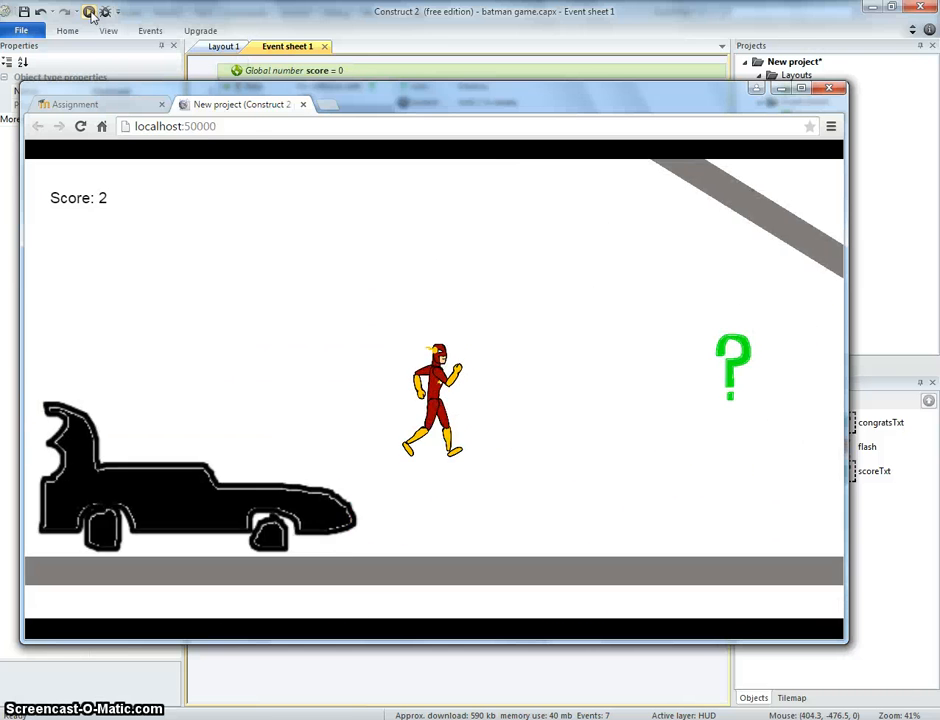
pyautogui.press('Up')
pyautogui.press('Right')
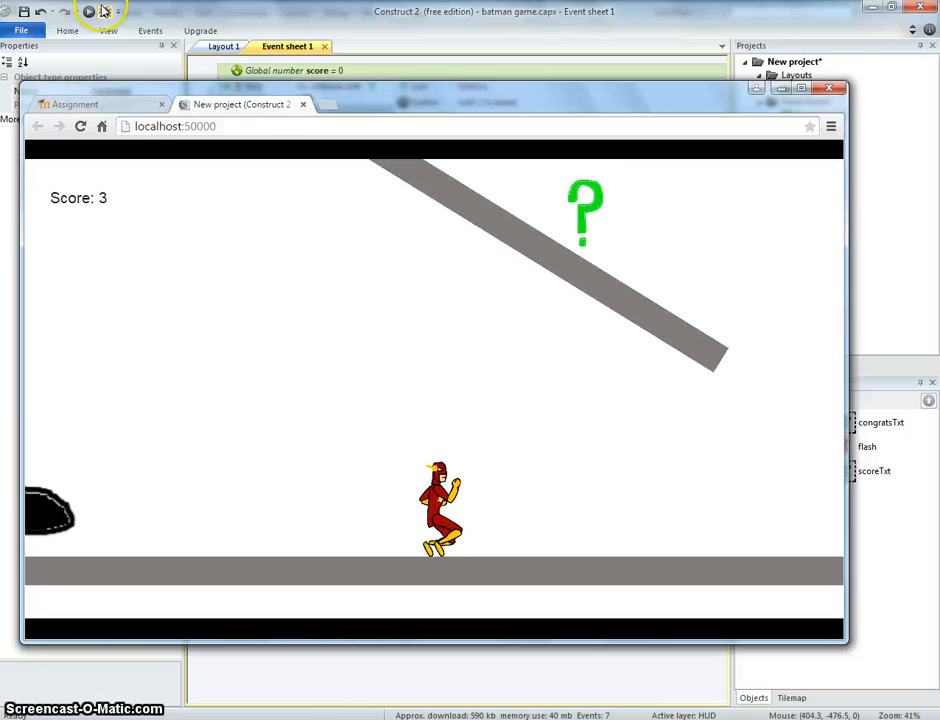
pyautogui.click(381, 11)
# In Layout 1, replace the platform object's Jump-thru behavior with the Solid behavior.
pyautogui.click(222, 46)
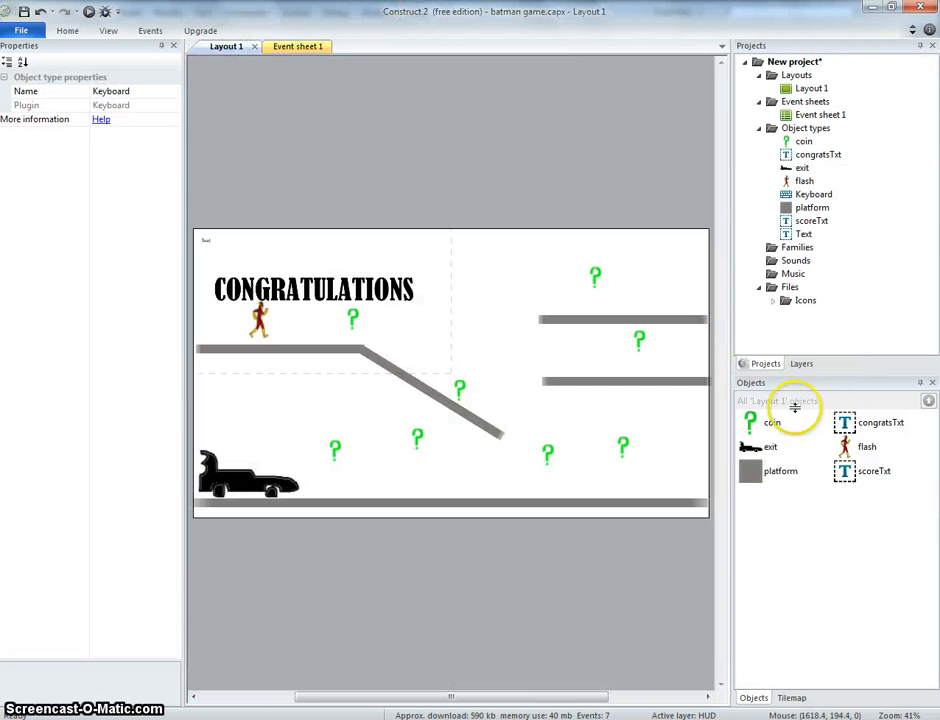
pyautogui.click(760, 478)
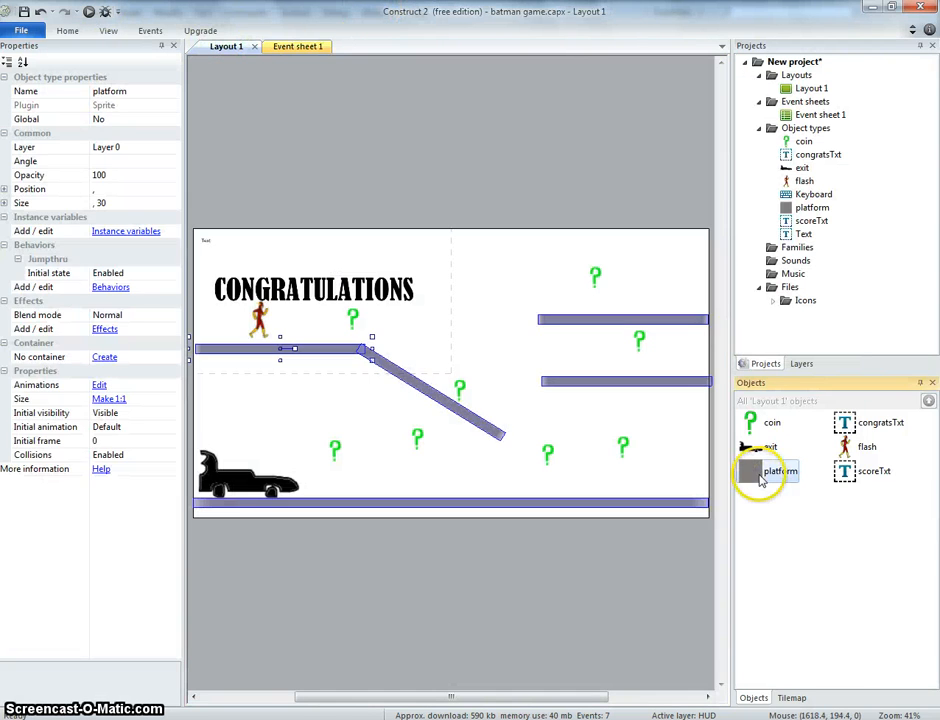
pyautogui.click(112, 288)
pyautogui.click(378, 128)
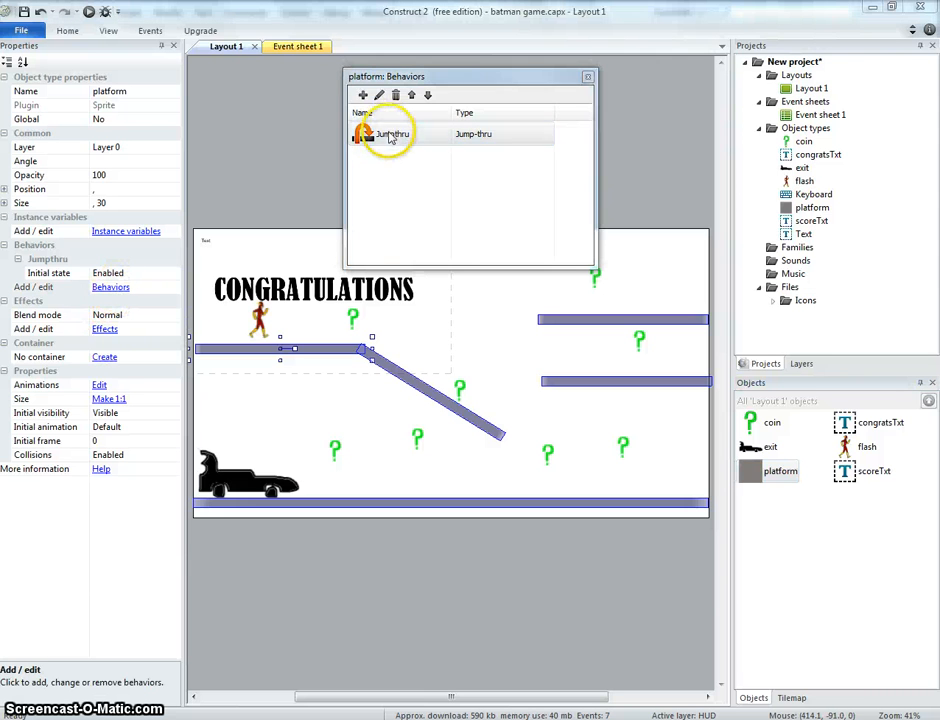
pyautogui.press('Delete')
pyautogui.press('Return')
pyautogui.click(363, 94)
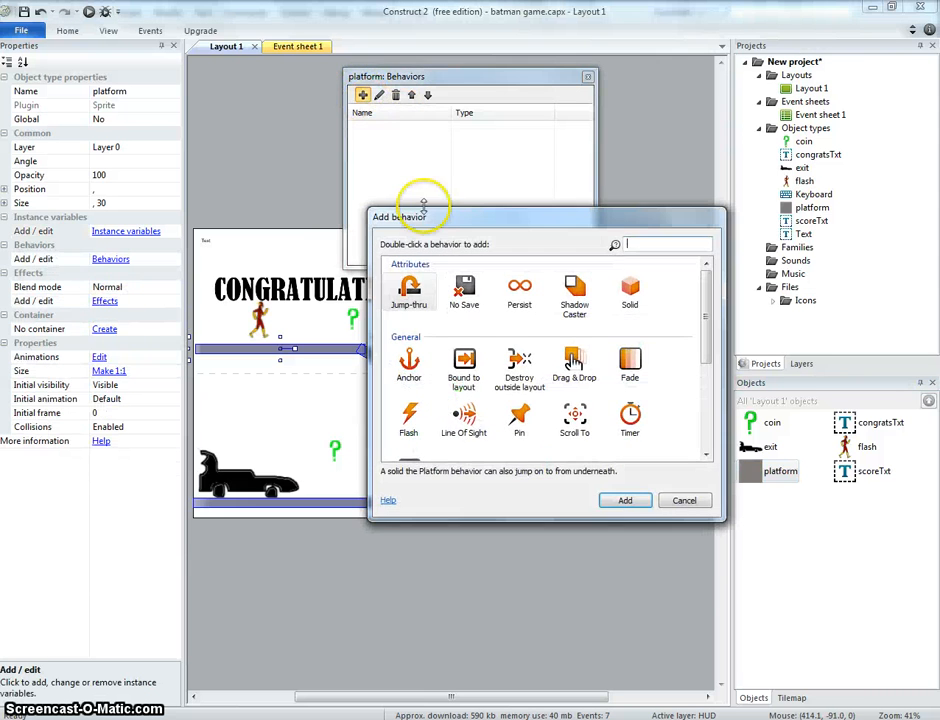
pyautogui.doubleClick(629, 300)
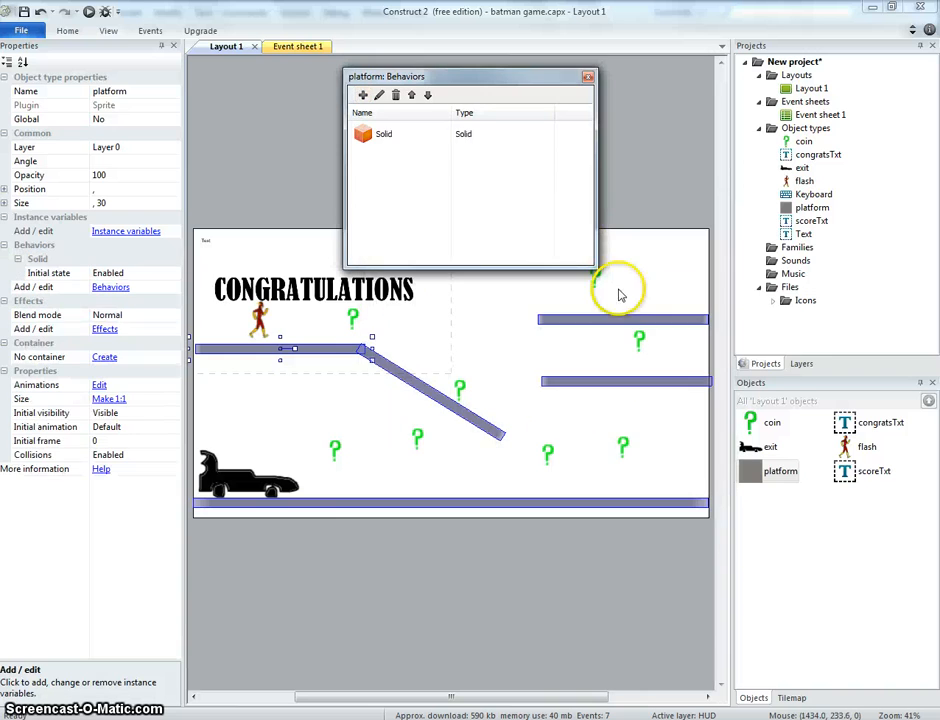
# Run the layout and test flash walking and jumping in both directions on the solid starting platform and the top of the slope.
pyautogui.click(89, 13)
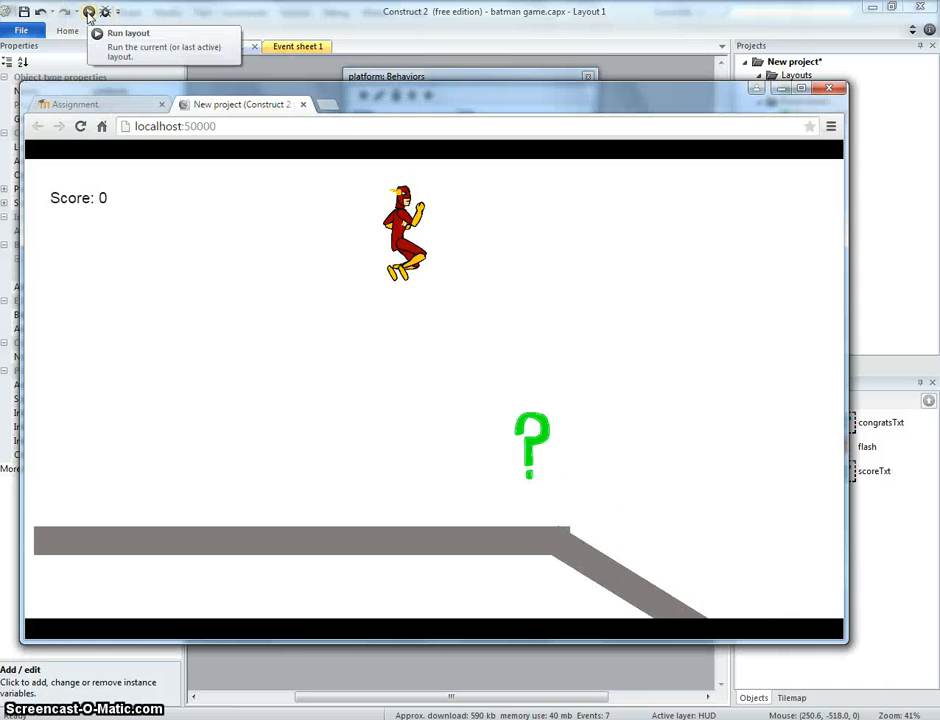
pyautogui.press('Right')
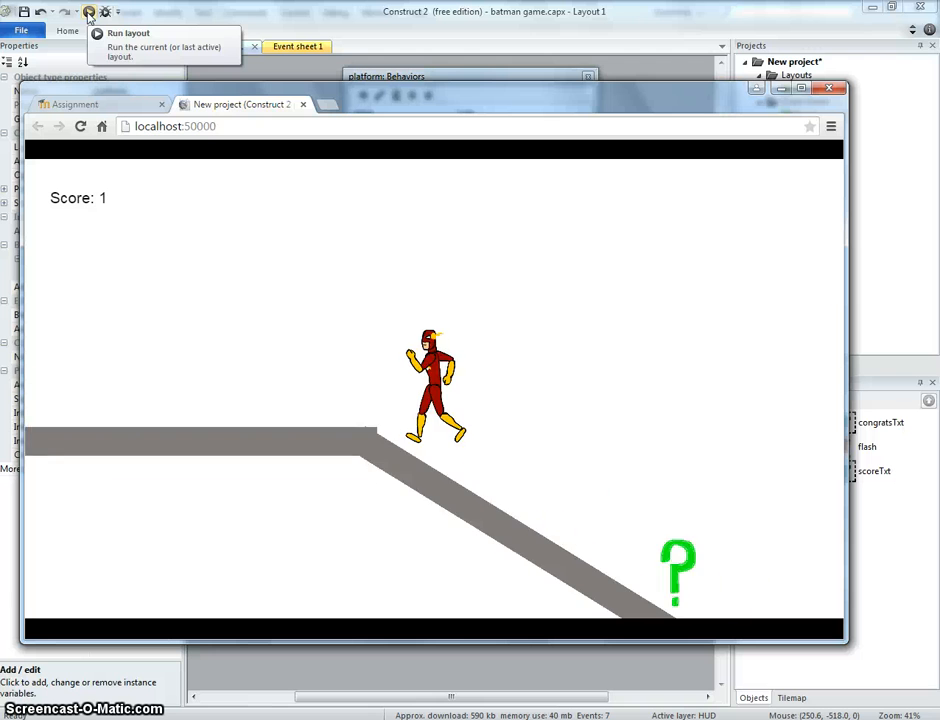
pyautogui.press('Up')
pyautogui.press('Right')
pyautogui.press('Up')
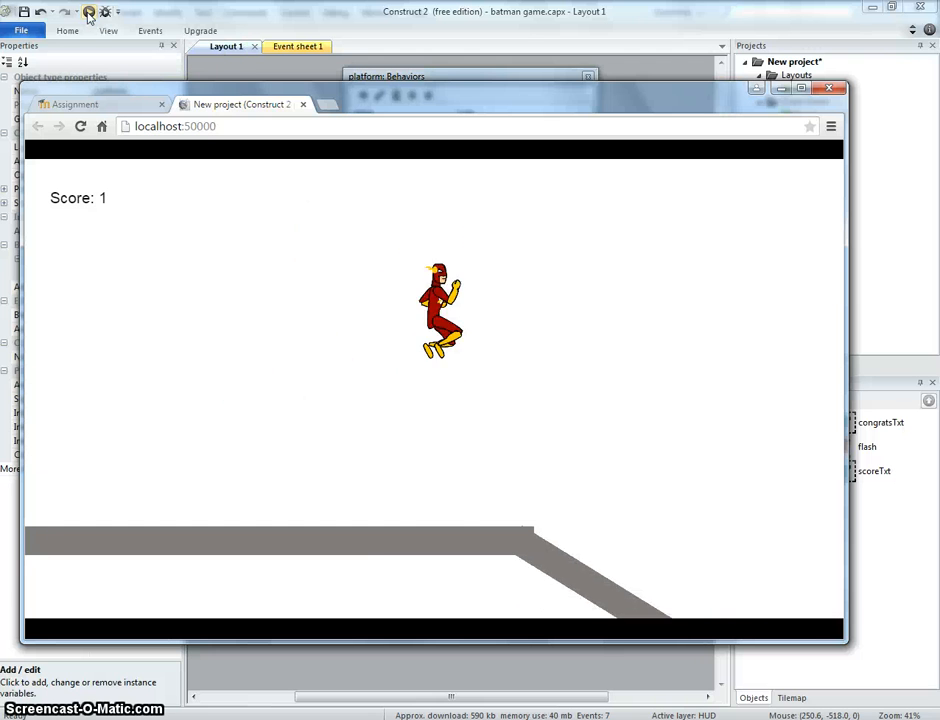
pyautogui.press('Up')
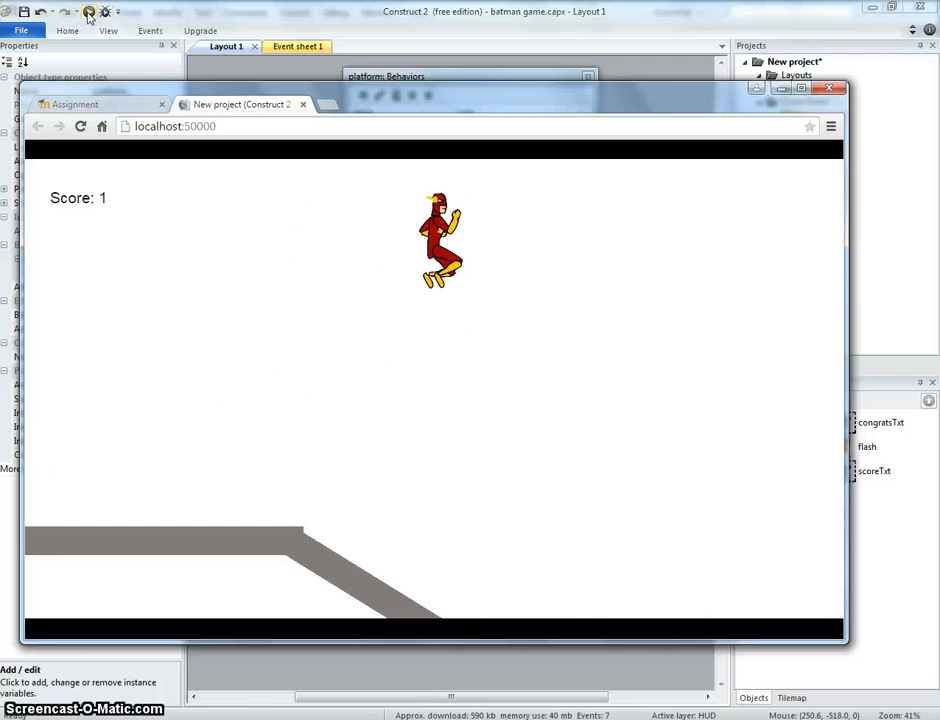
pyautogui.press('Up')
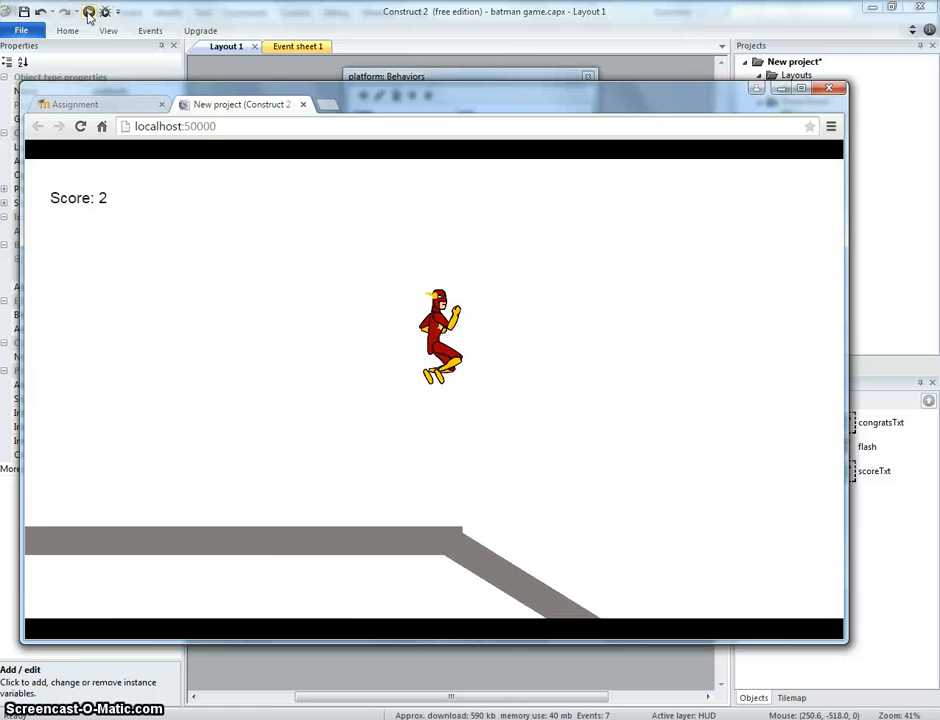
pyautogui.press('Left')
pyautogui.press('Right')
pyautogui.press('Up')
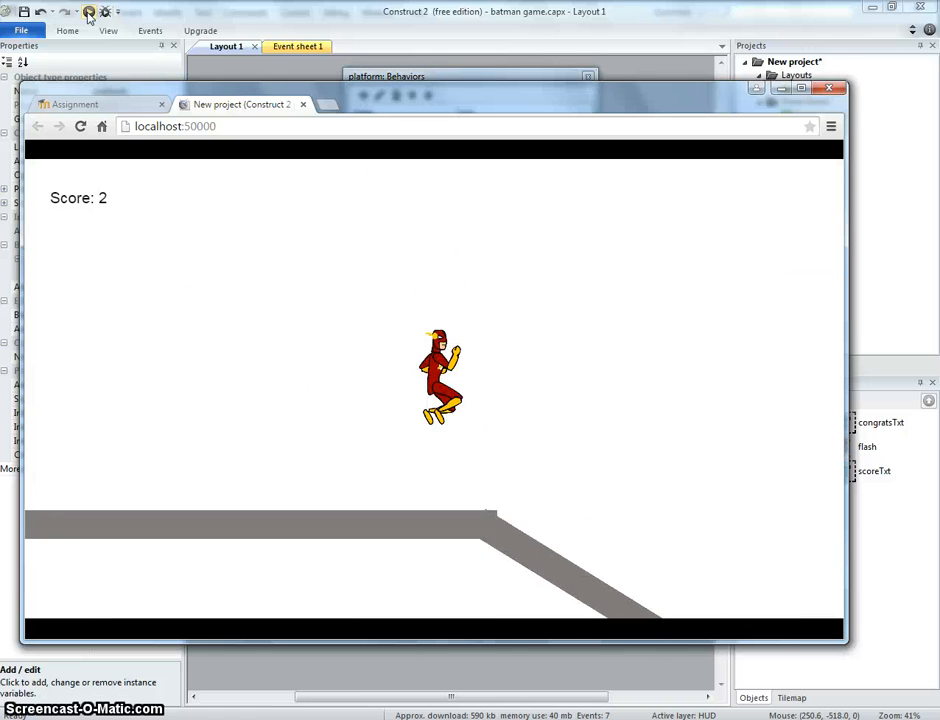
pyautogui.press('Left')
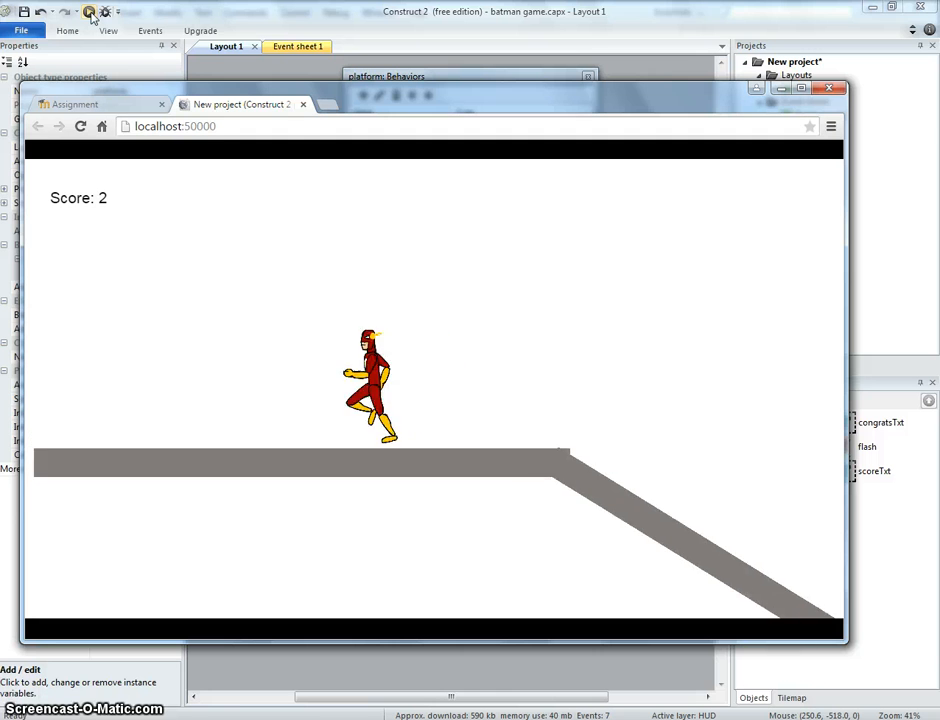
pyautogui.press('Right')
pyautogui.press('Up')
pyautogui.press('Left')
pyautogui.press('Left')
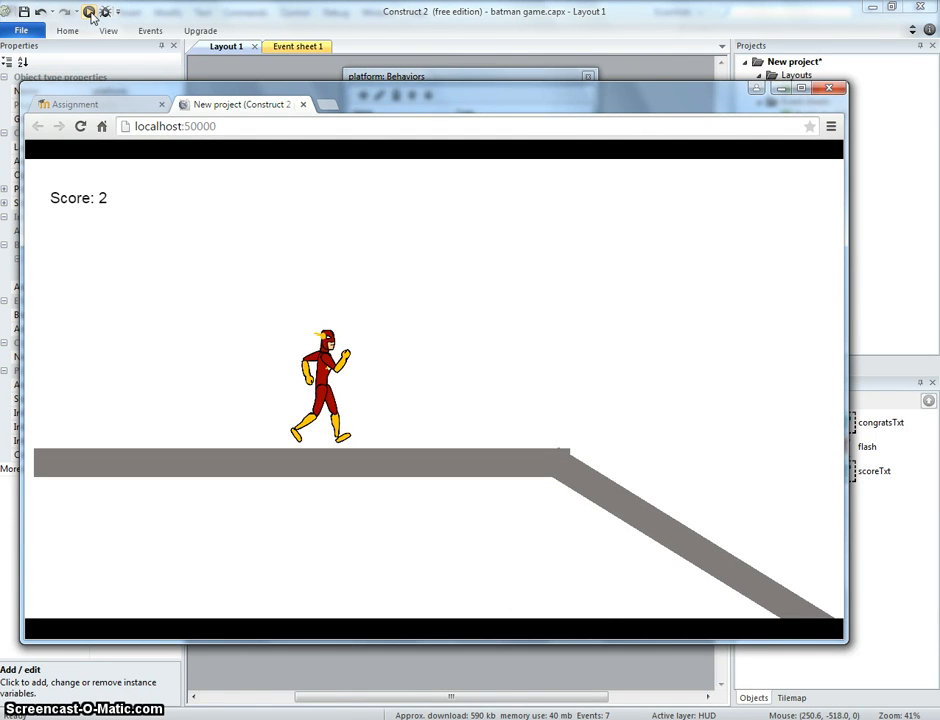
pyautogui.press('Right')
pyautogui.press('Up')
pyautogui.press('Left')
pyautogui.press('Up')
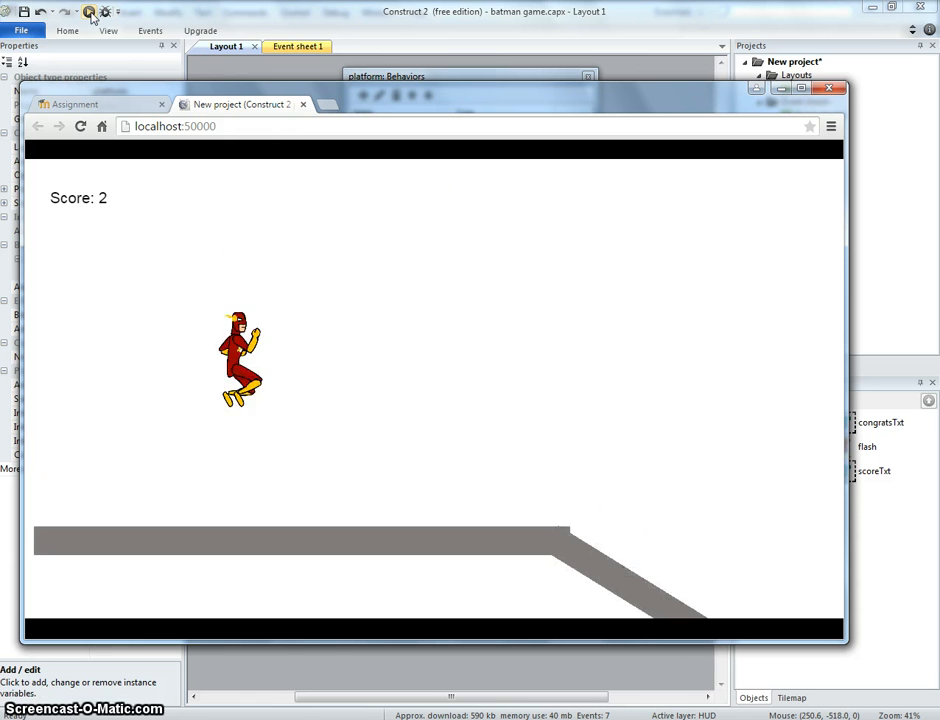
pyautogui.press('Right')
pyautogui.press('Up')
pyautogui.press('Right')
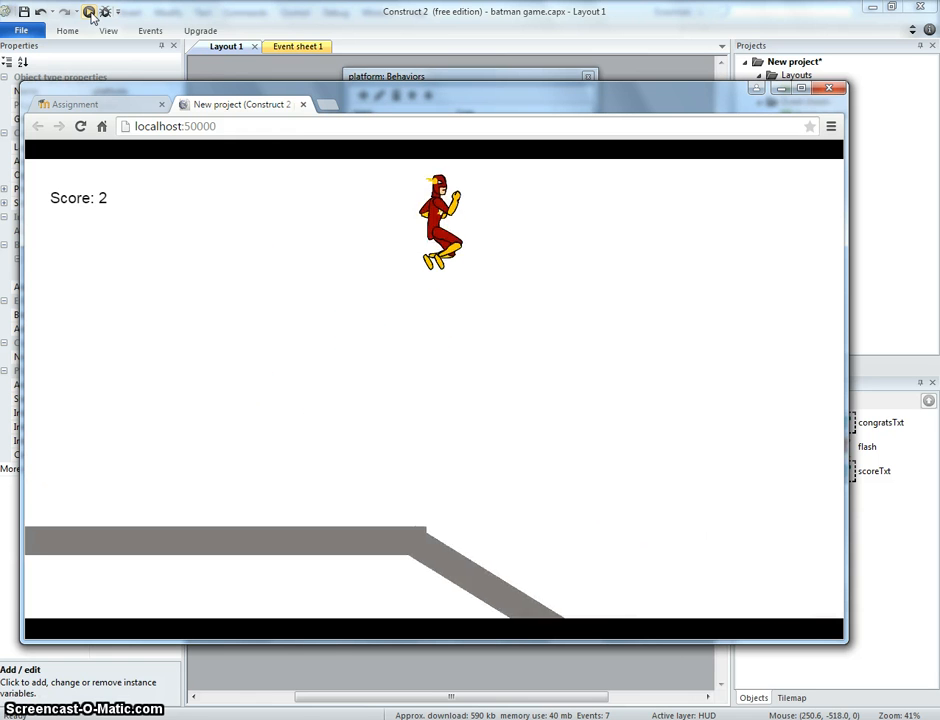
pyautogui.press('Left')
pyautogui.press('Up')
pyautogui.press('Right')
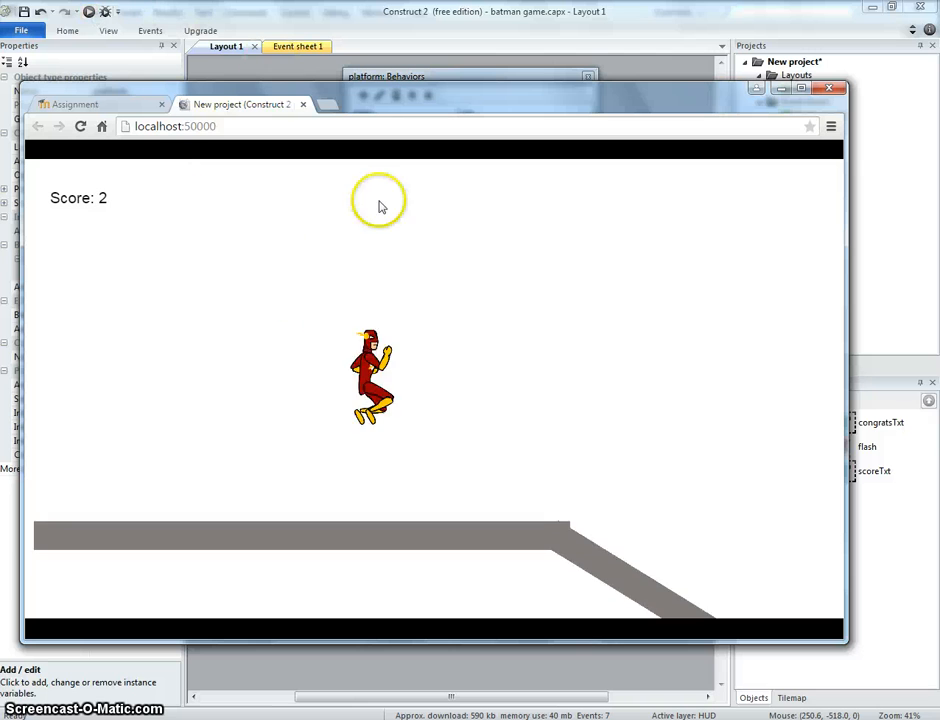
# Run flash down the slope, jump around the floating platforms and back to test the Solid behavior, and return to Construct 2.
pyautogui.press('Left')
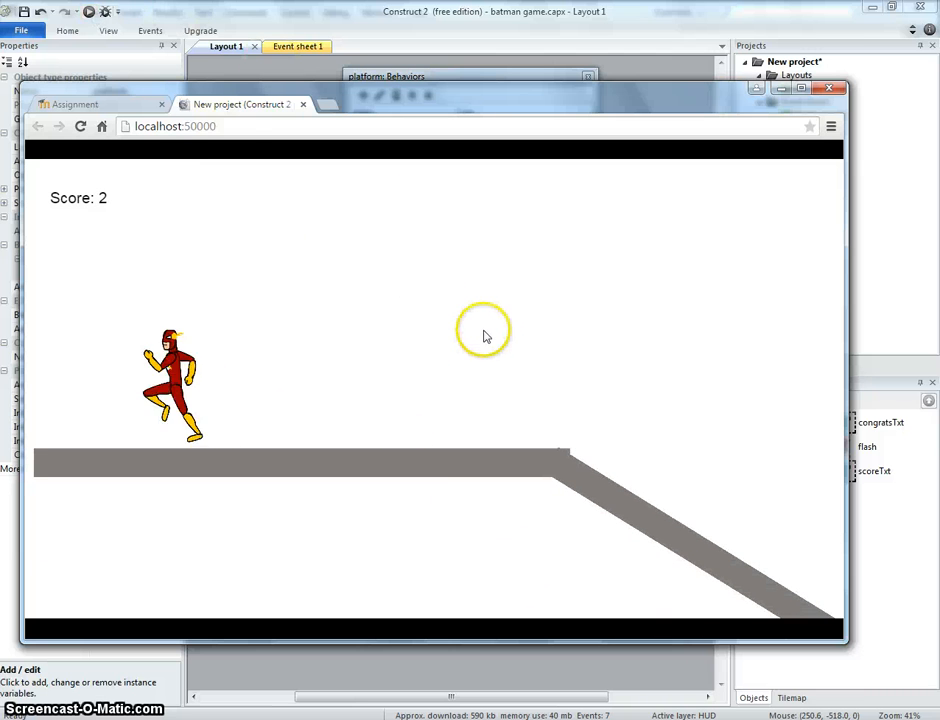
pyautogui.press('Right')
pyautogui.press('Right')
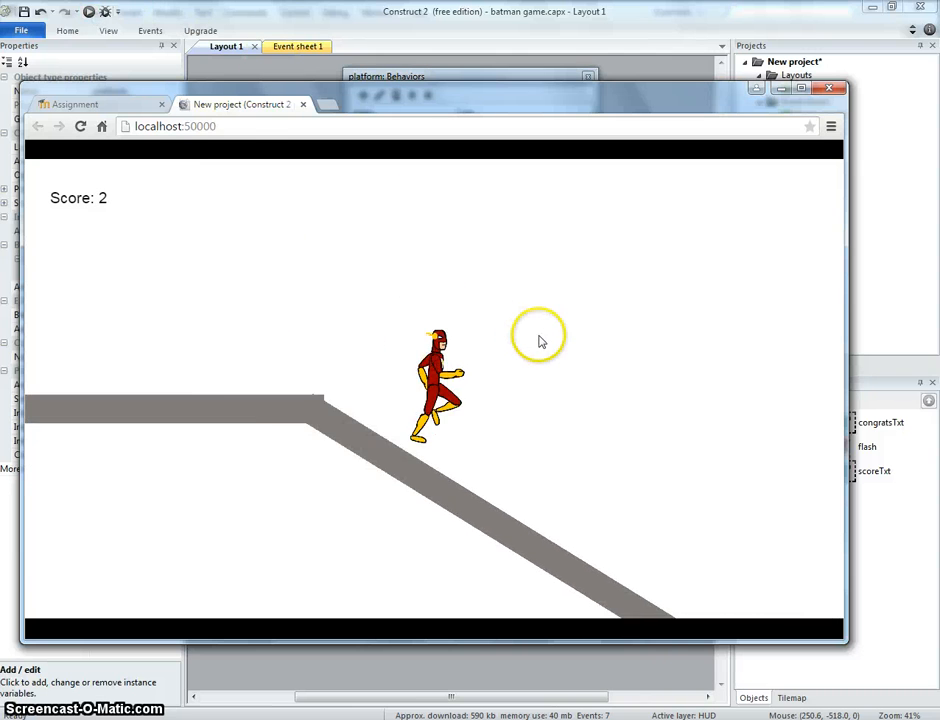
pyautogui.press('Up')
pyautogui.press('Left')
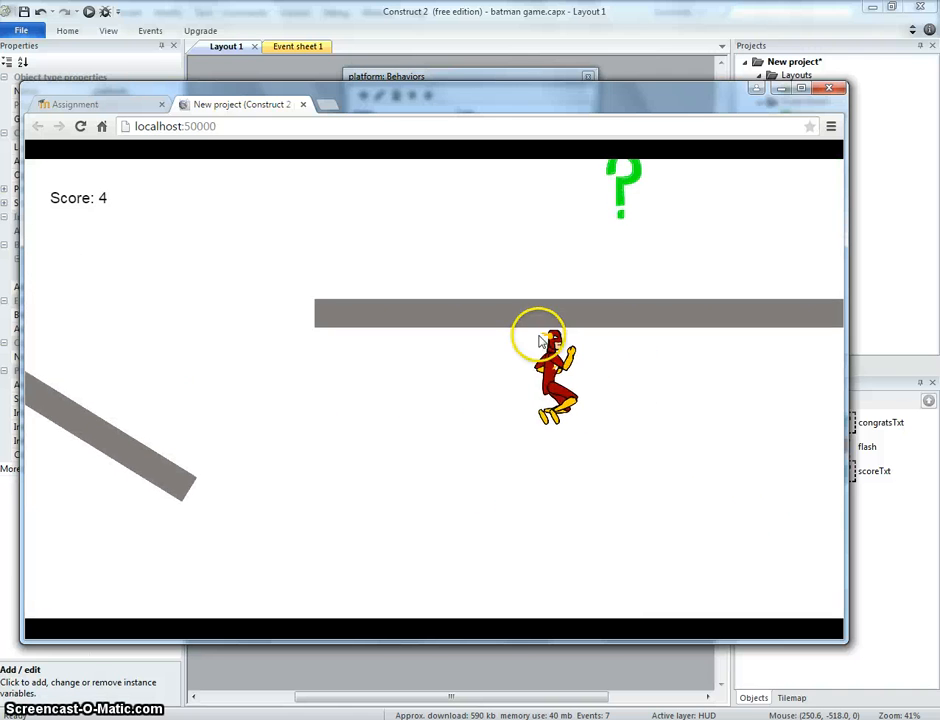
pyautogui.press('Right')
pyautogui.press('Left')
pyautogui.press('Up')
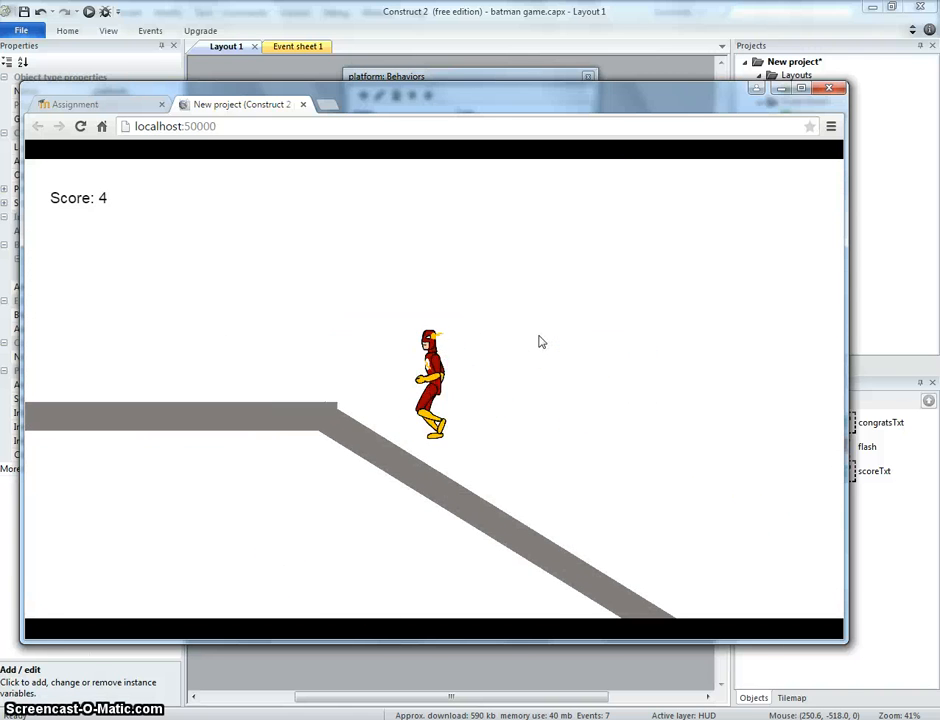
pyautogui.press('Right')
pyautogui.press('Up')
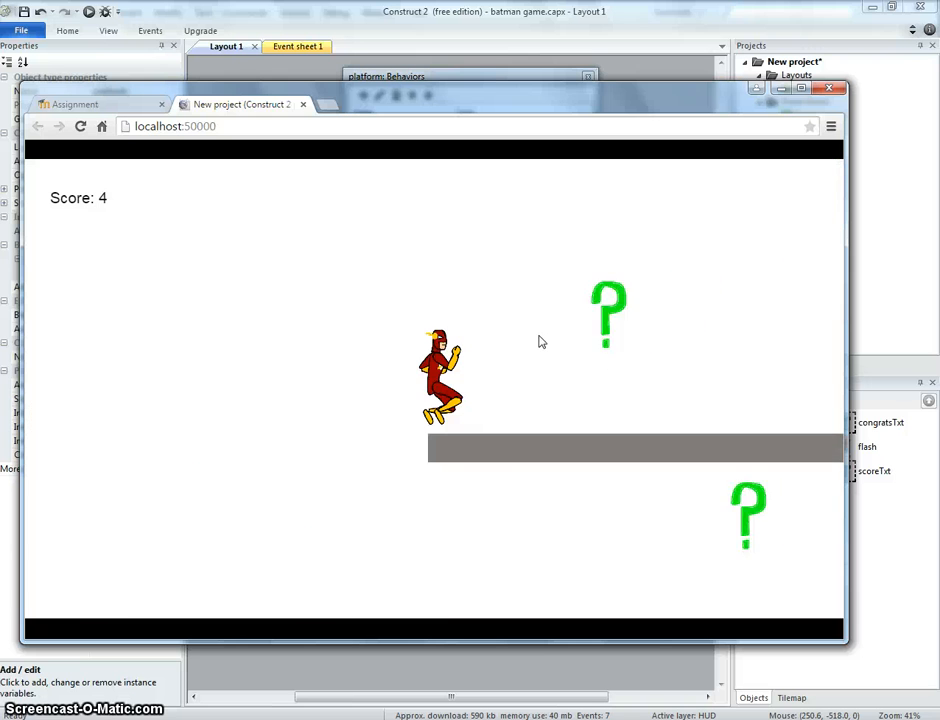
pyautogui.press('Left')
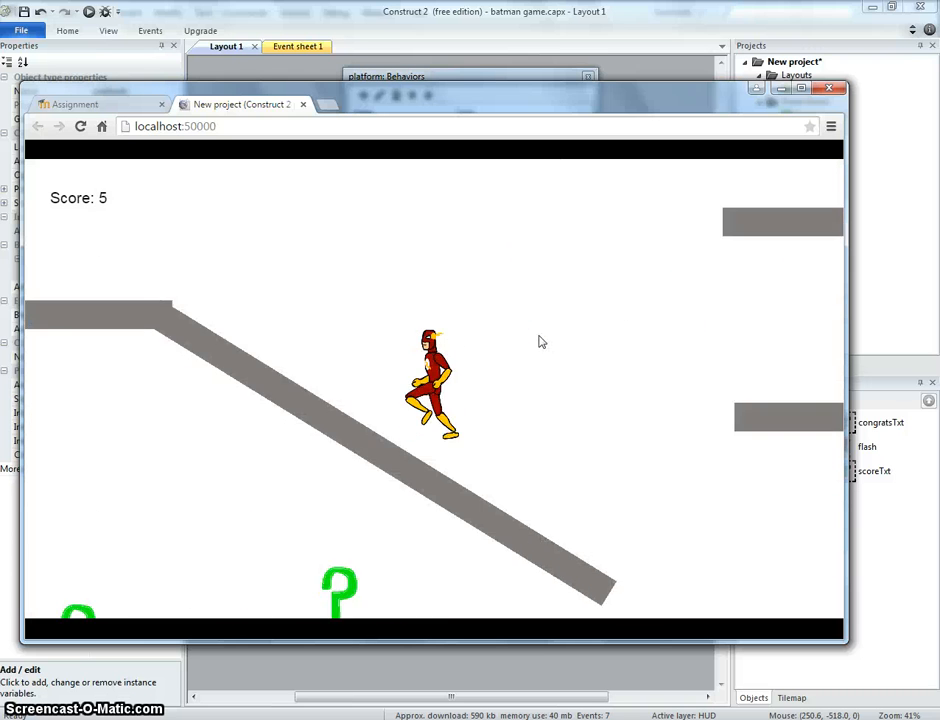
pyautogui.press('Right')
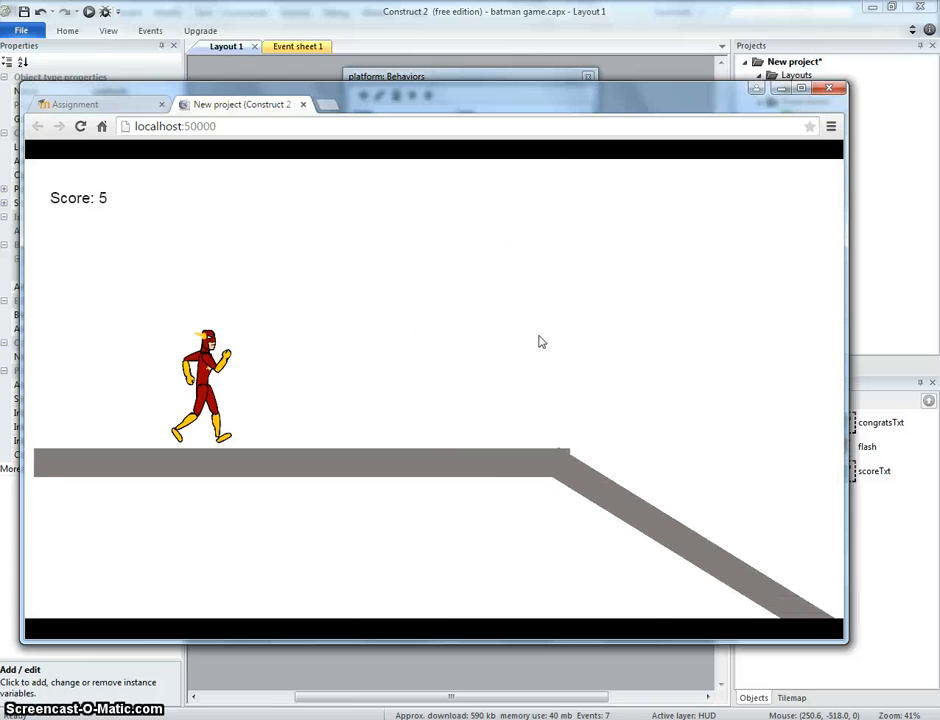
pyautogui.press('Right')
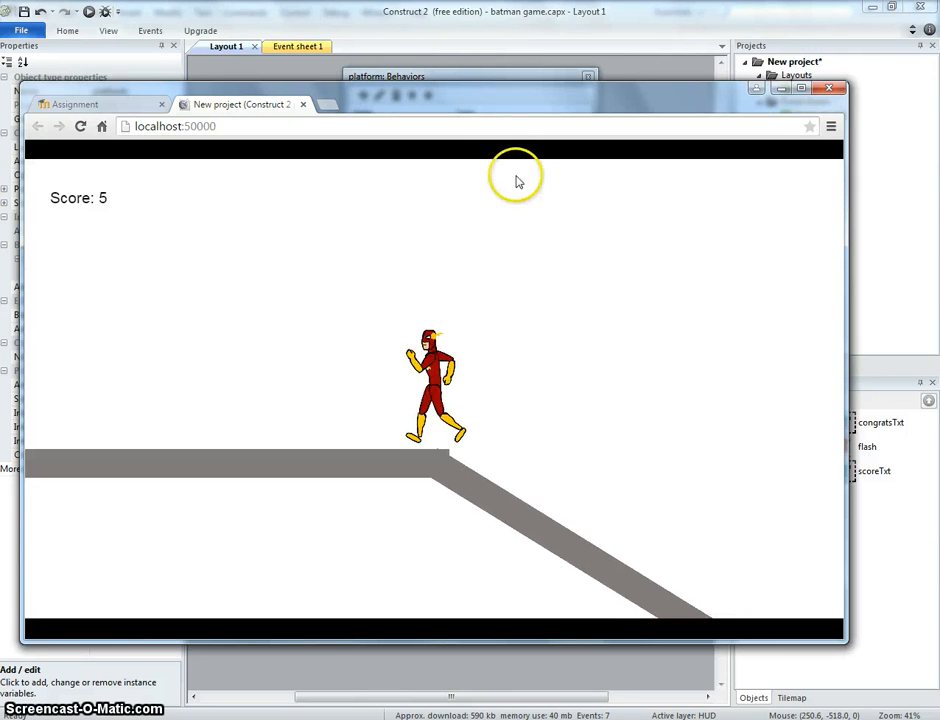
pyautogui.press('Left')
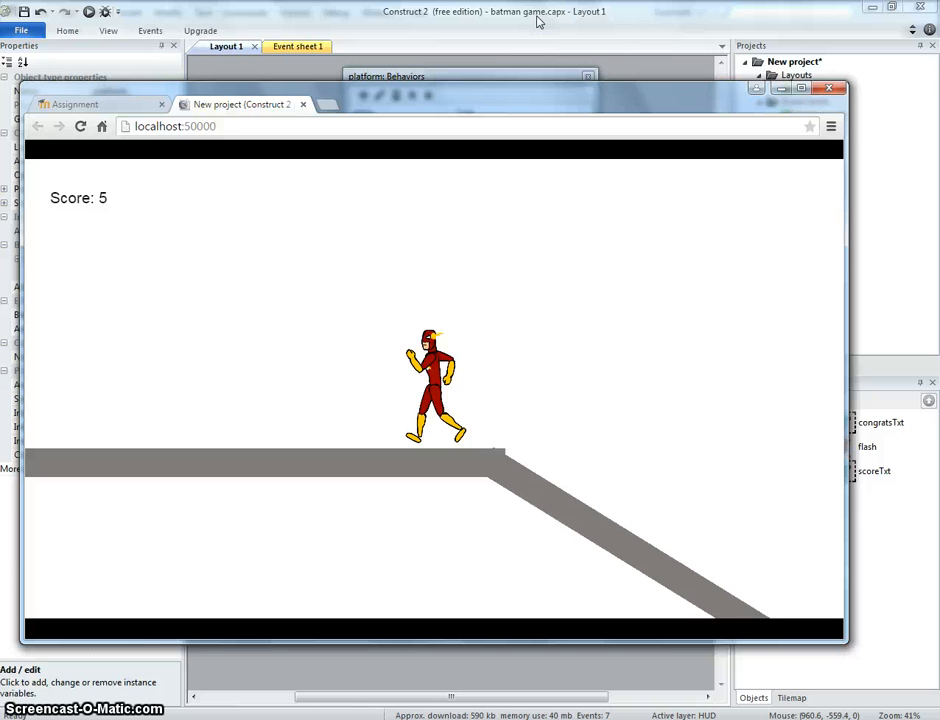
pyautogui.click(478, 76)
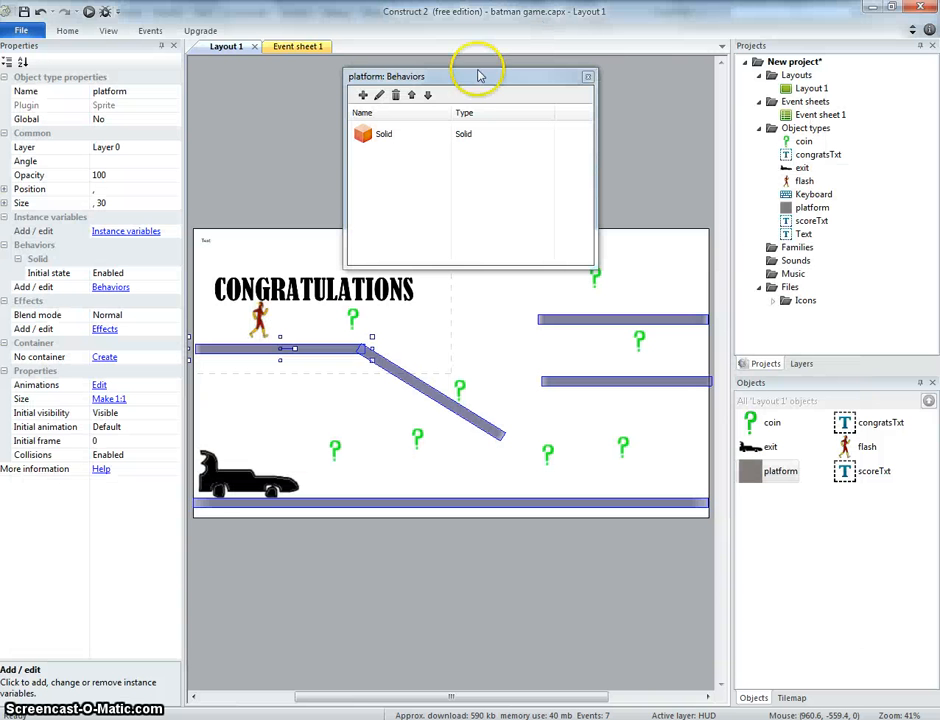